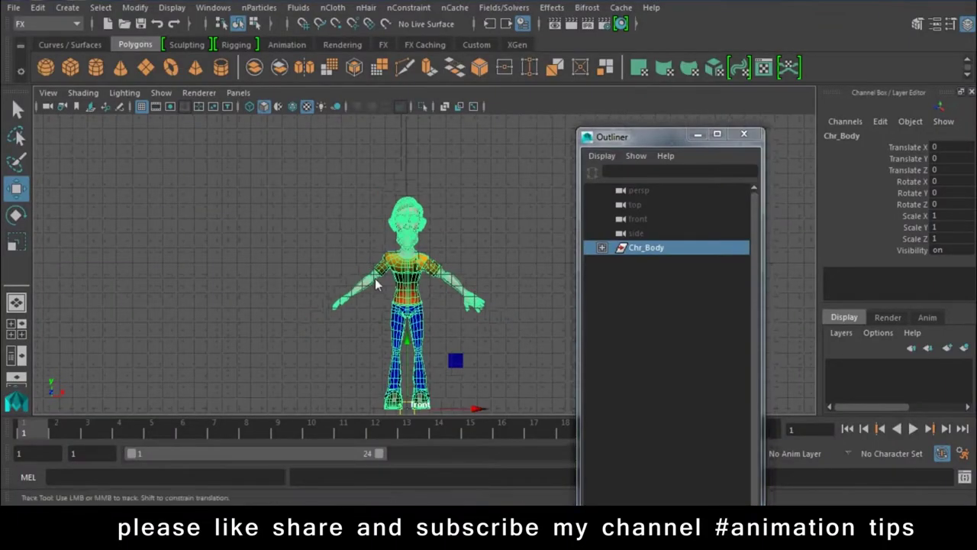
Step: Zoom the front view in on the Chr_Body wireframe model
scroll(467, 394, up, 3)
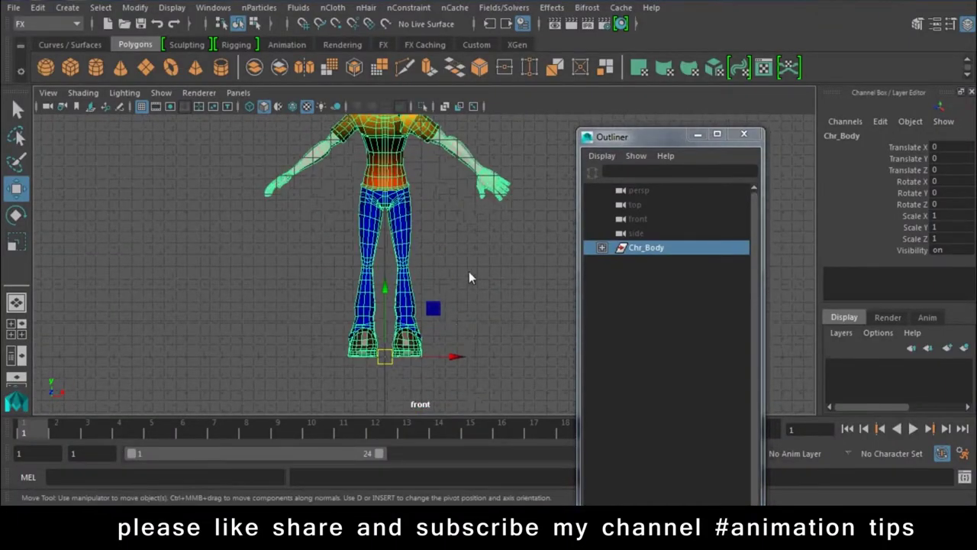
Step: Put the Chr_Body mesh on a new display layer in the Layer Editor
drag(468, 271, 407, 227)
scroll(380, 341, up, 3)
scroll(380, 341, up, 3)
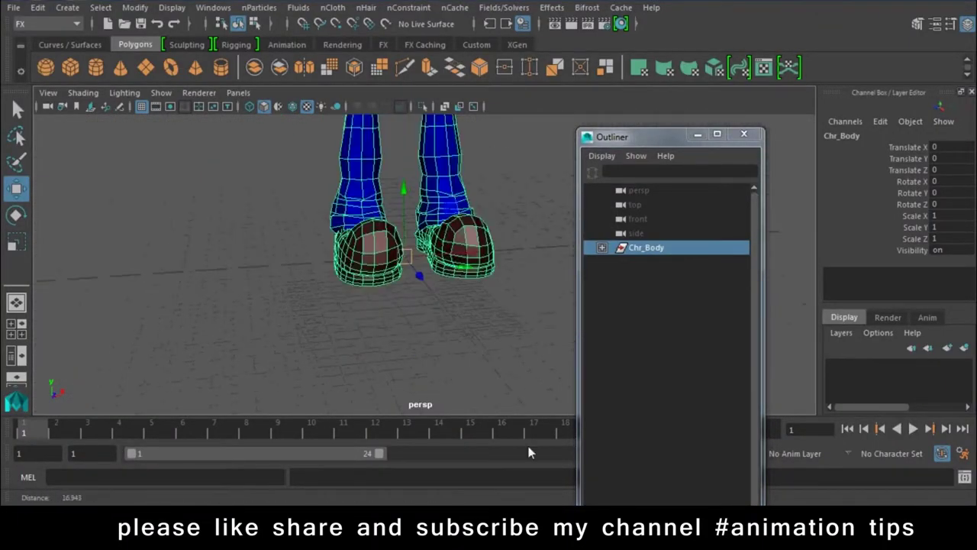
scroll(483, 387, up, 1)
scroll(480, 328, up, 1)
scroll(440, 323, up, 2)
scroll(336, 288, up, 2)
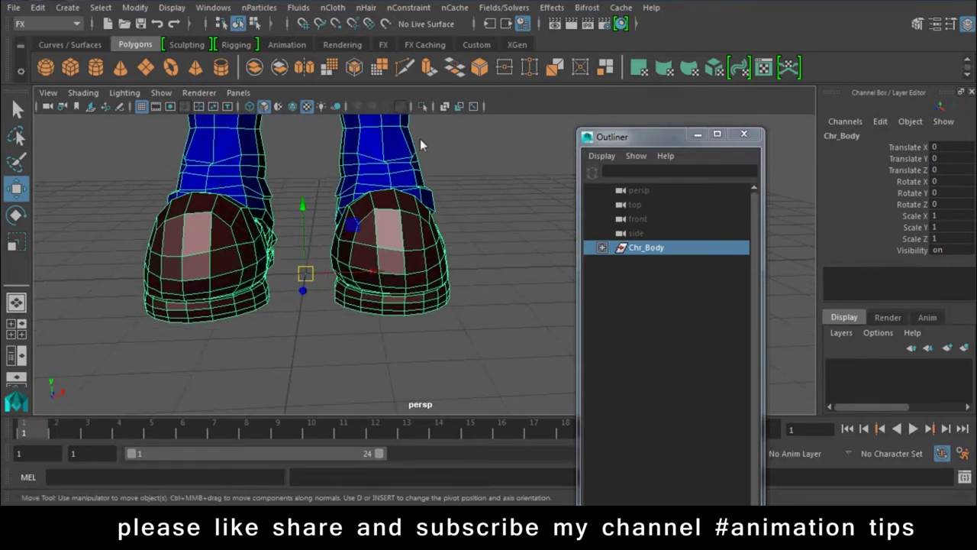
scroll(183, 124, down, 3)
scroll(301, 383, up, 2)
scroll(305, 305, down, 5)
alt+drag(310, 220, 418, 274)
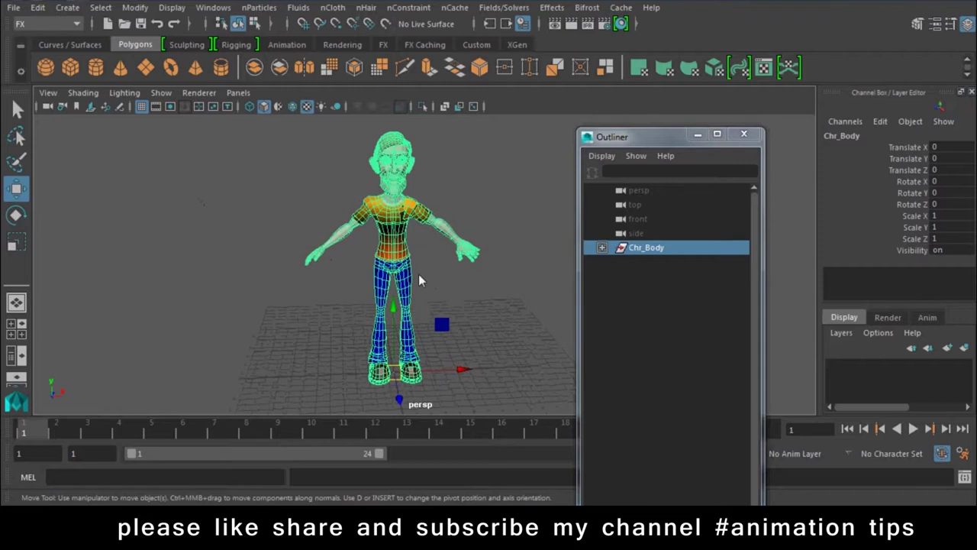
click(964, 348)
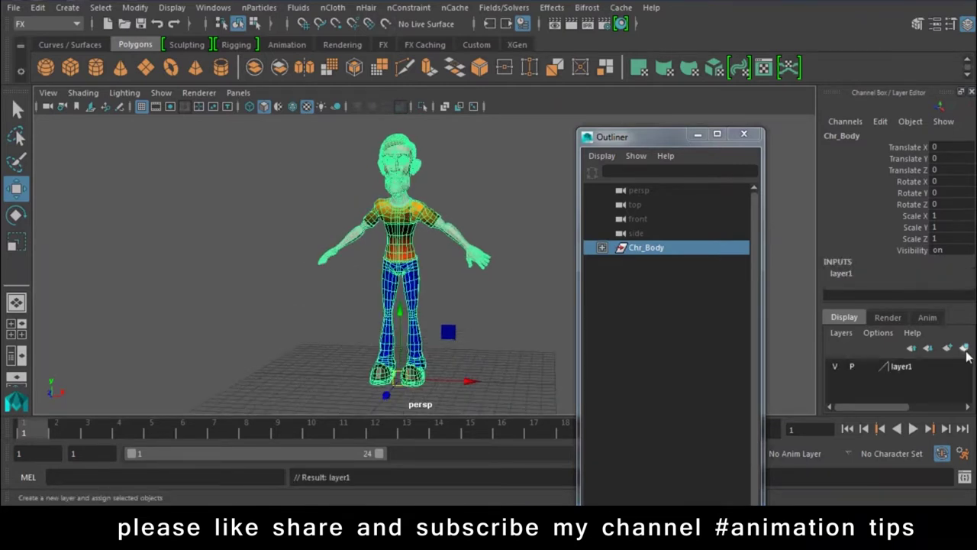
Step: Rename the layer to layer1chr, save it, and set it to Template
double_click(908, 365)
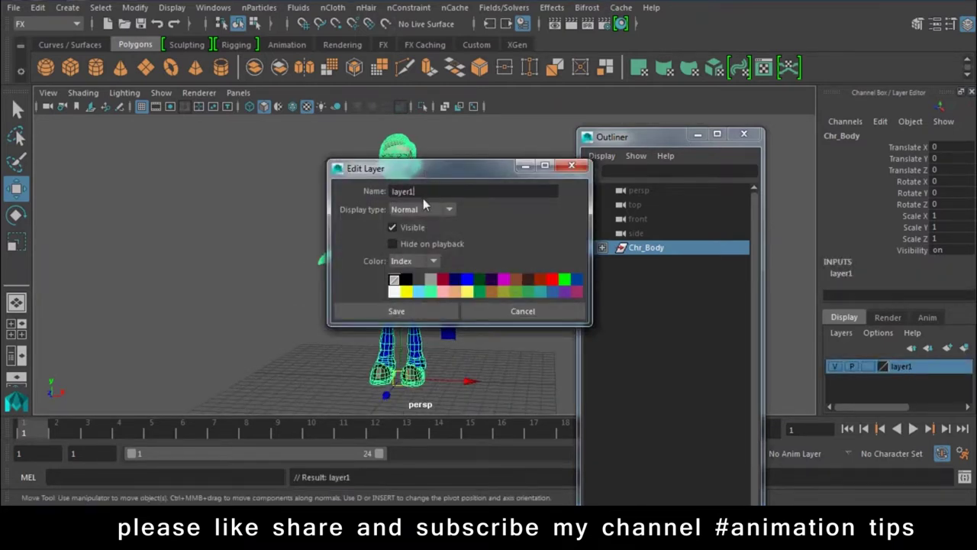
text(chr)
click(396, 311)
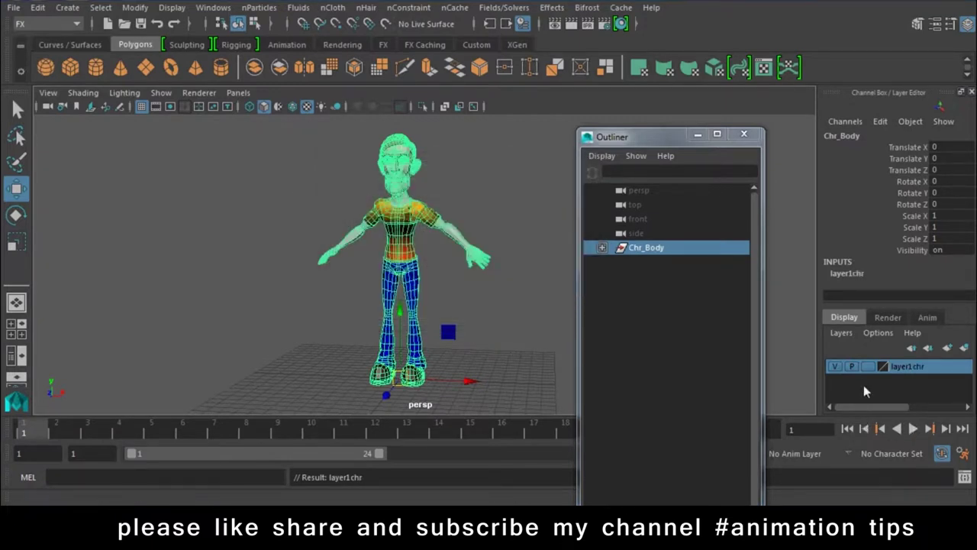
click(867, 369)
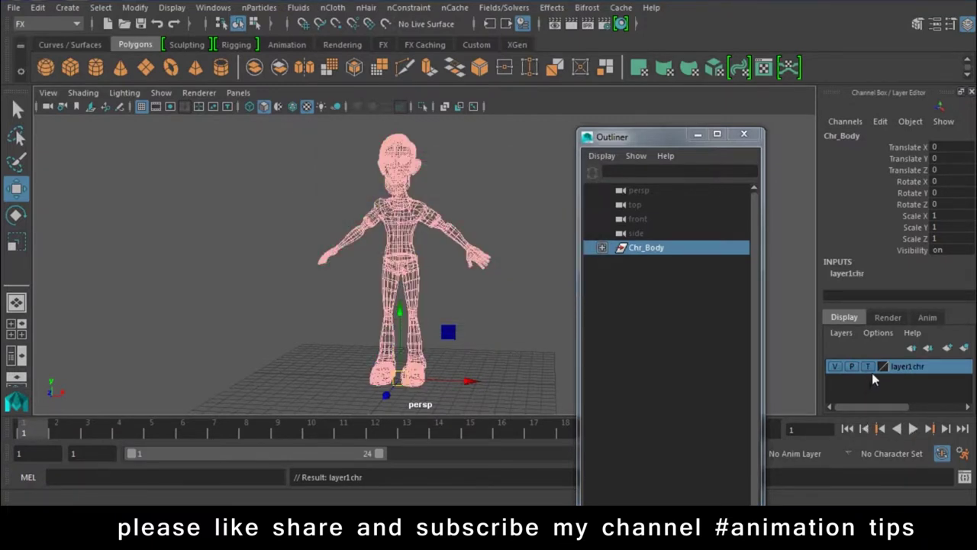
click(485, 294)
alt+drag(515, 305, 421, 295)
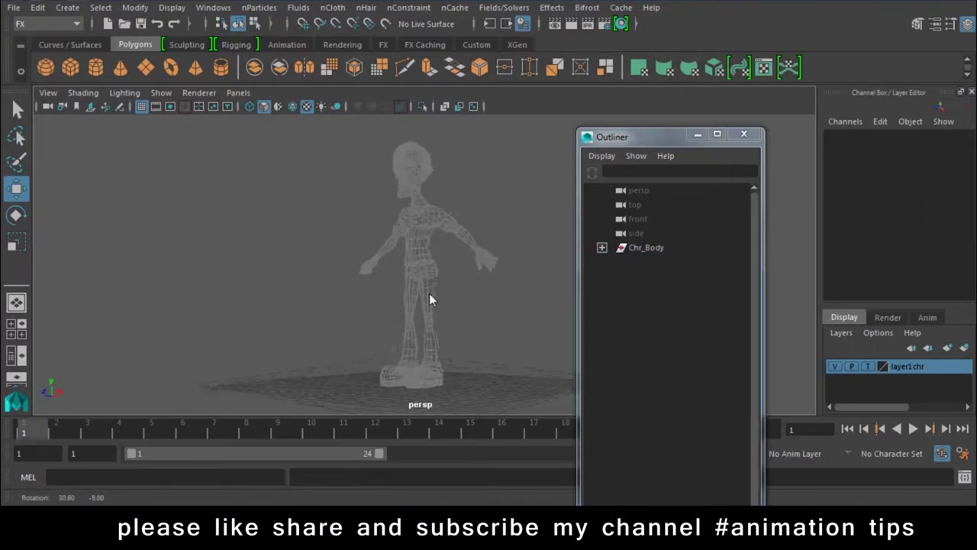
Step: Close the Outliner, switch to side view, and frame the hip, knee and foot
click(743, 134)
key(space)
drag(519, 219, 589, 218)
scroll(481, 254, down, 3)
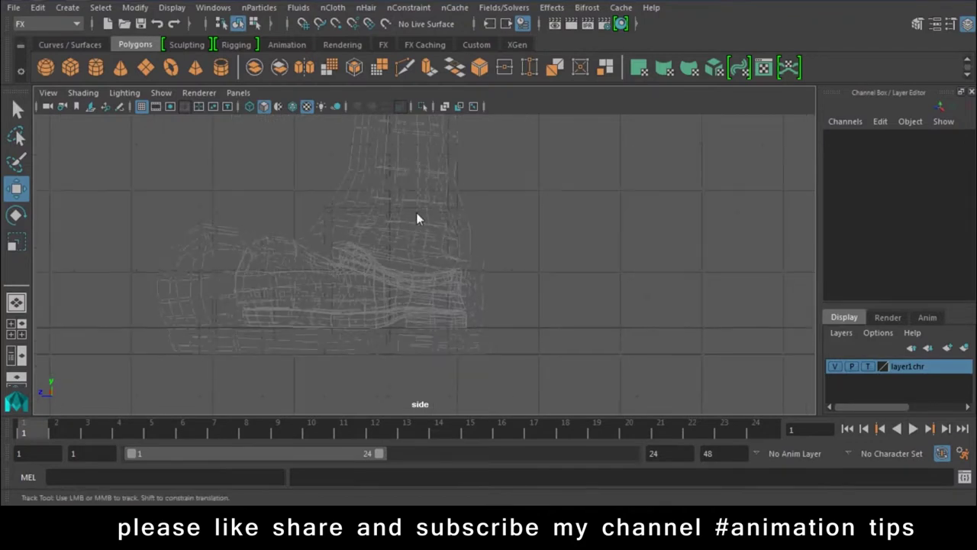
alt+middle_drag(416, 212, 366, 392)
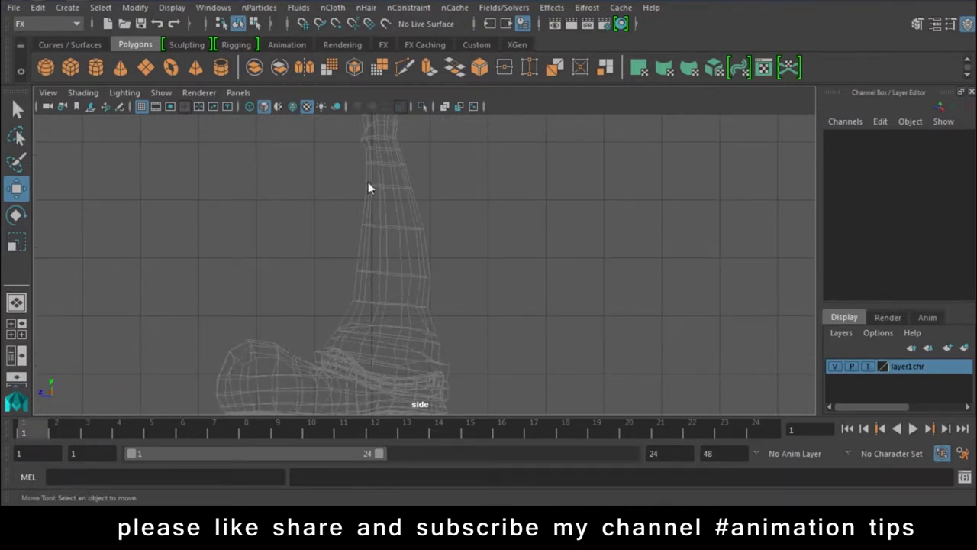
scroll(374, 215, down, 2)
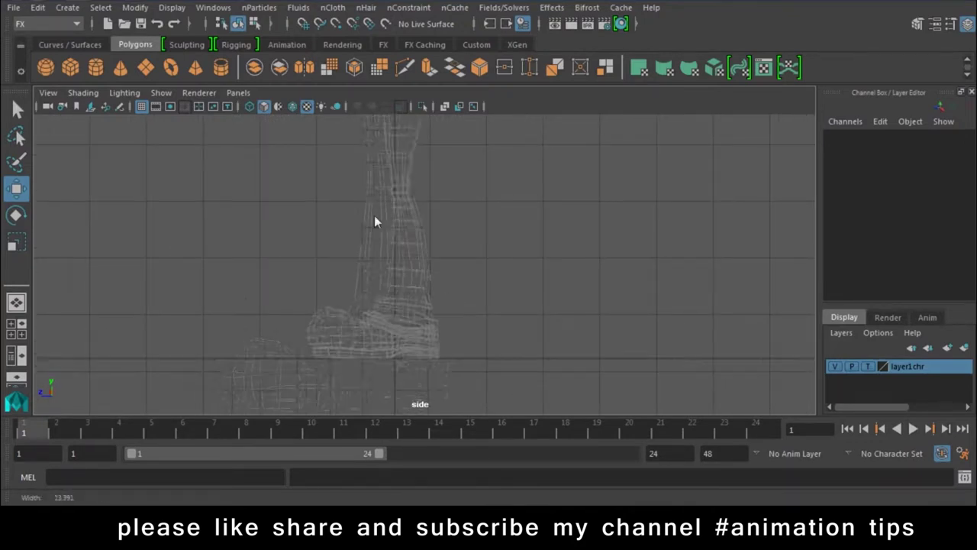
alt+middle_drag(374, 218, 431, 349)
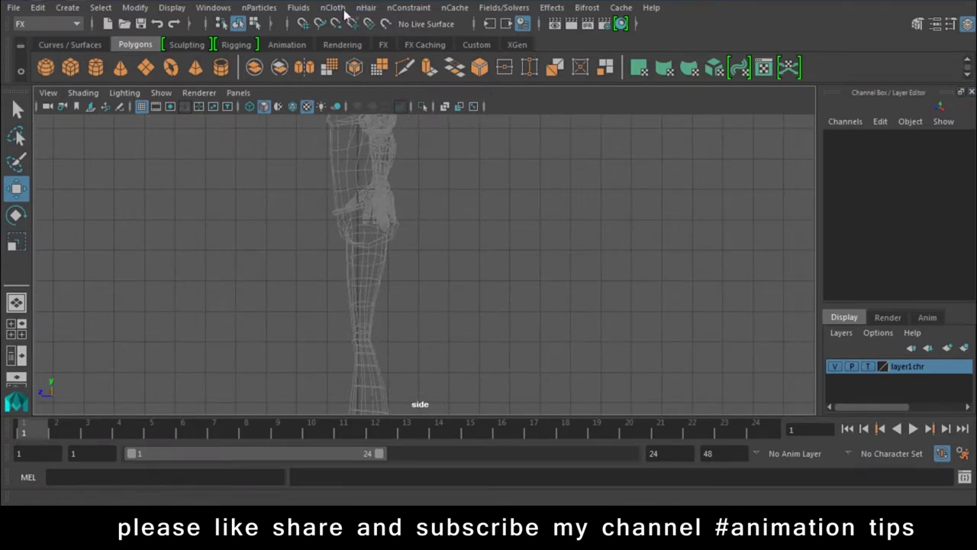
Step: Switch to the Rigging menu set and choose Skeleton > Create Joints
click(42, 24)
click(33, 55)
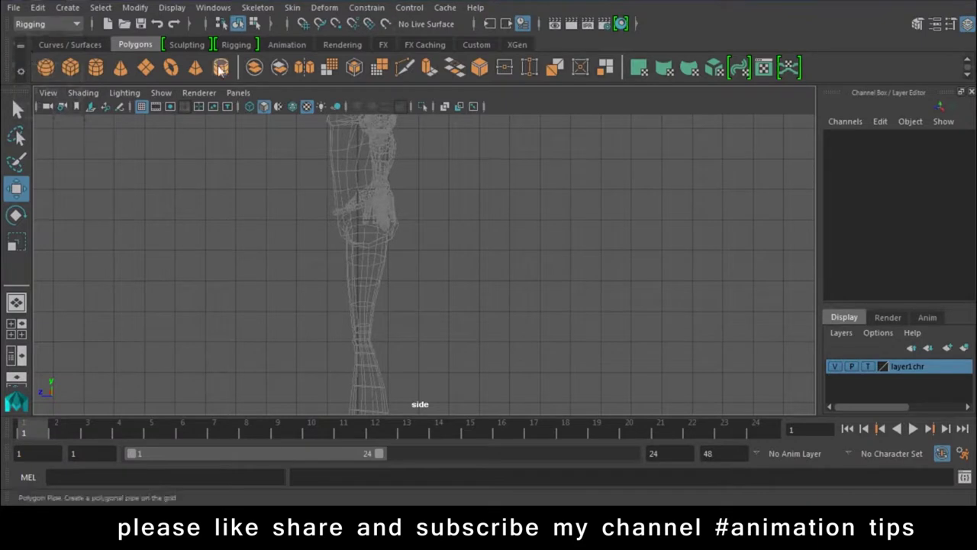
click(258, 7)
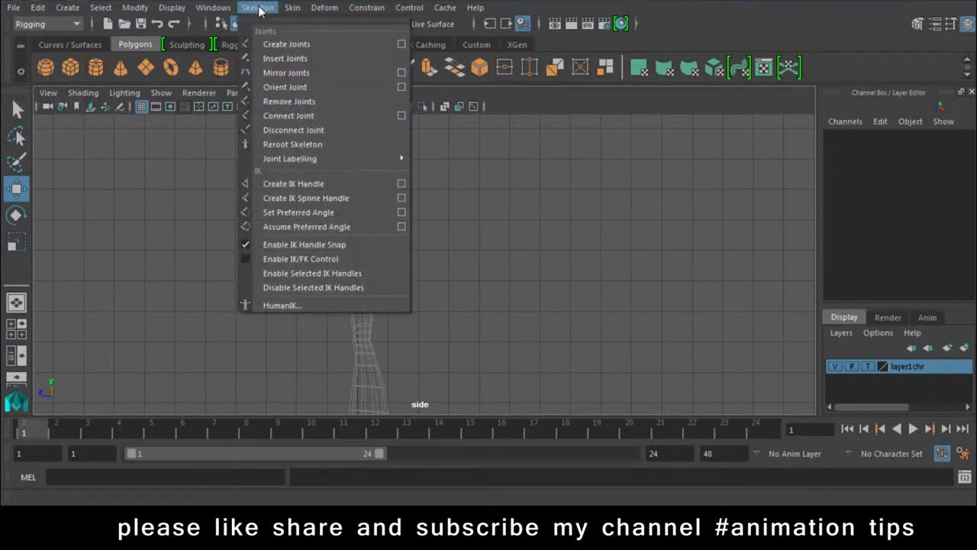
click(309, 43)
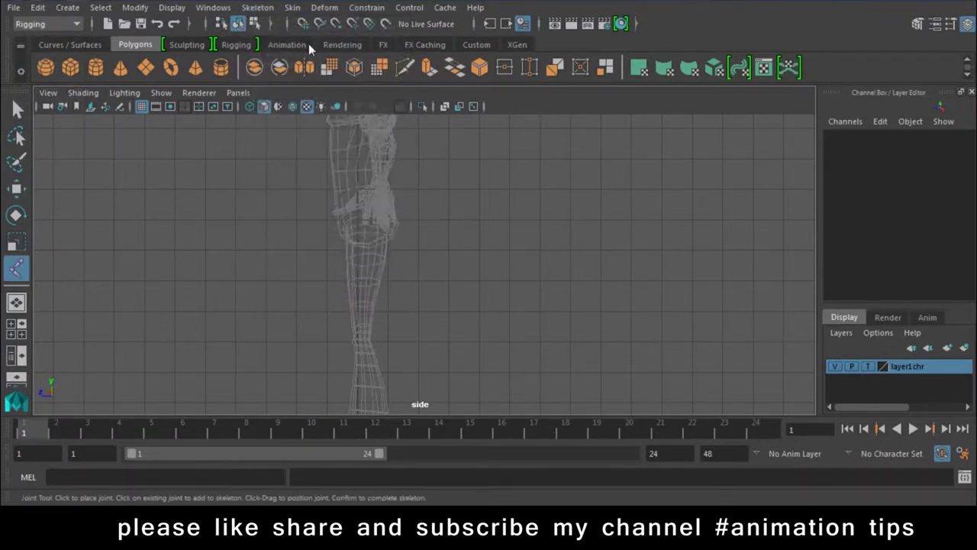
Step: Draw a trial hip-knee-ankle joint chain on the leg, then delete it
drag(366, 227, 366, 228)
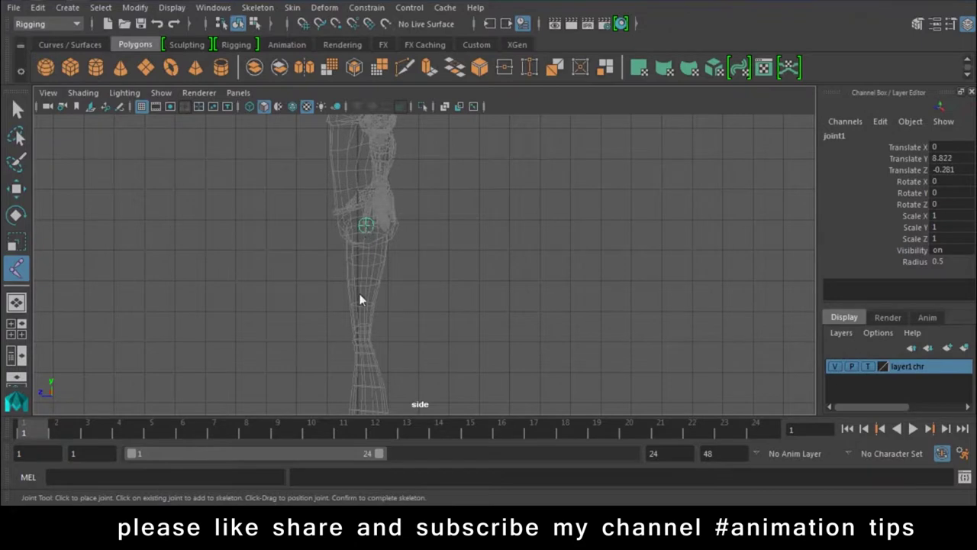
alt+middle_drag(358, 298, 386, 221)
mouse_move(391, 257)
mouse_down()
mouse_move(389, 270)
mouse_move(390, 257)
mouse_up()
scroll(392, 272, up, 5)
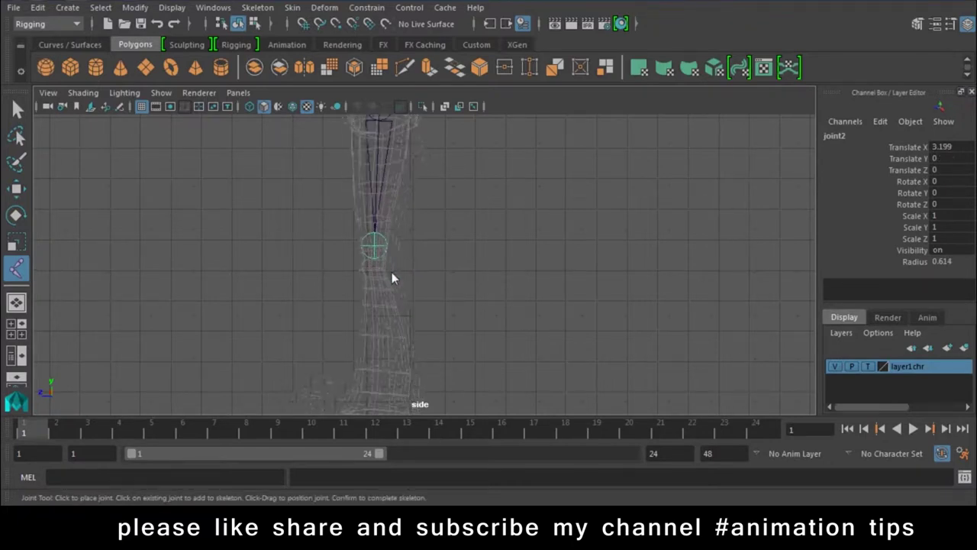
drag(345, 278, 345, 280)
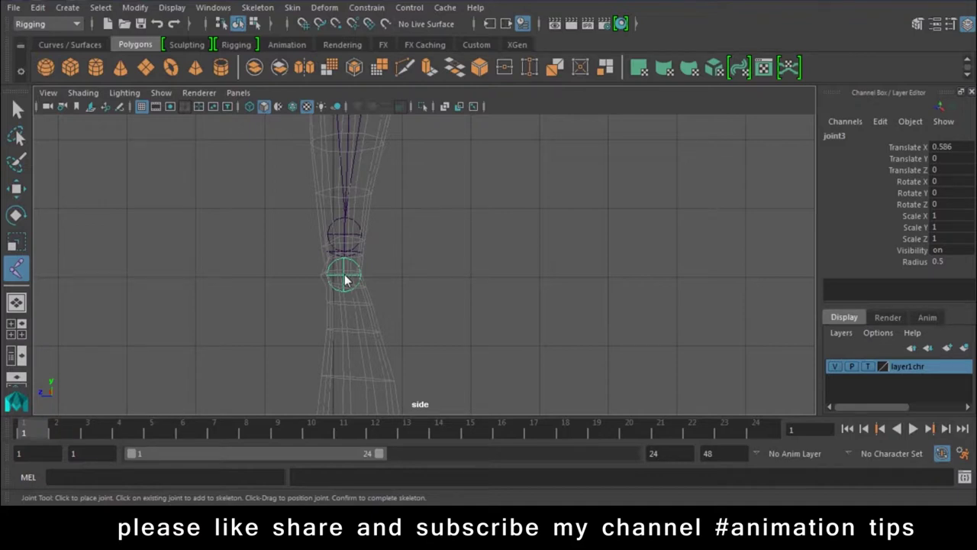
scroll(379, 268, down, 3)
alt+middle_drag(290, 289, 348, 266)
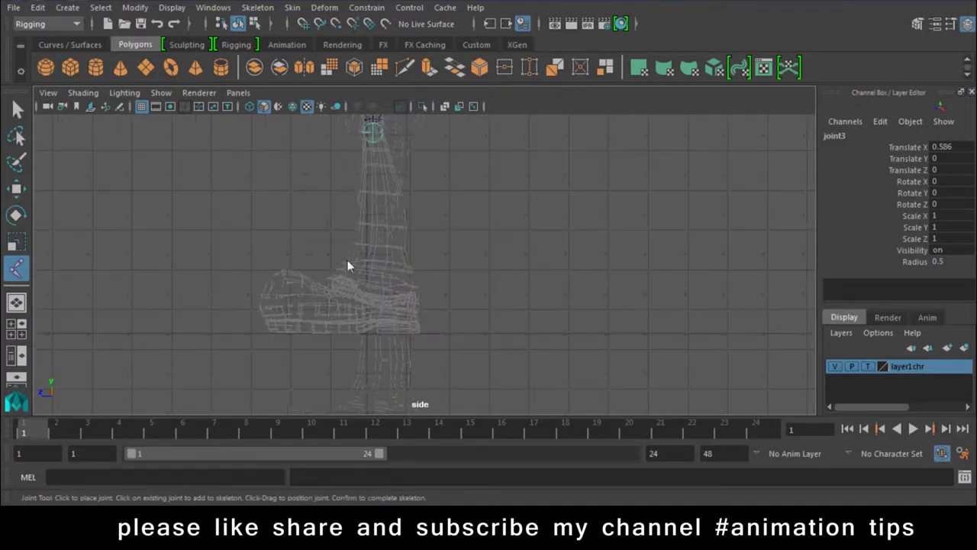
drag(402, 302, 400, 292)
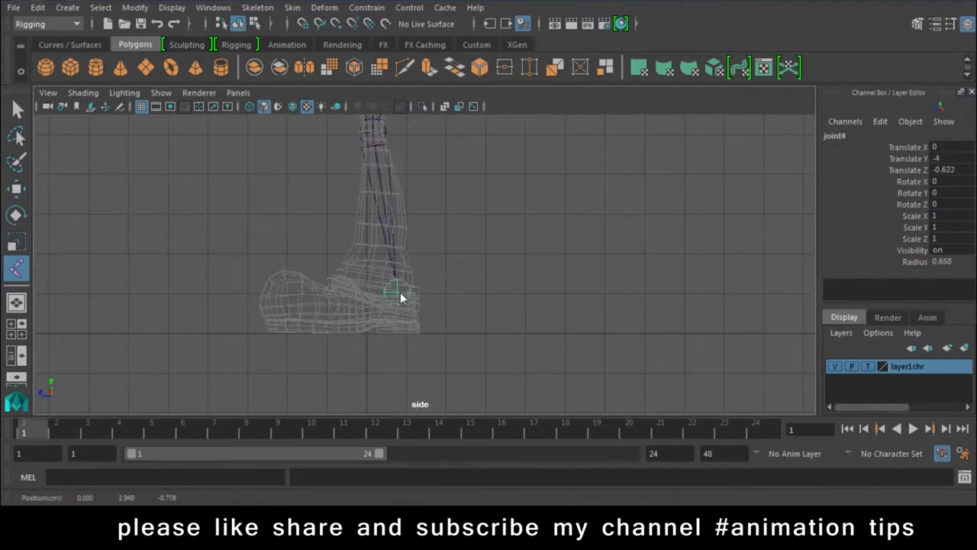
key(w)
key(f)
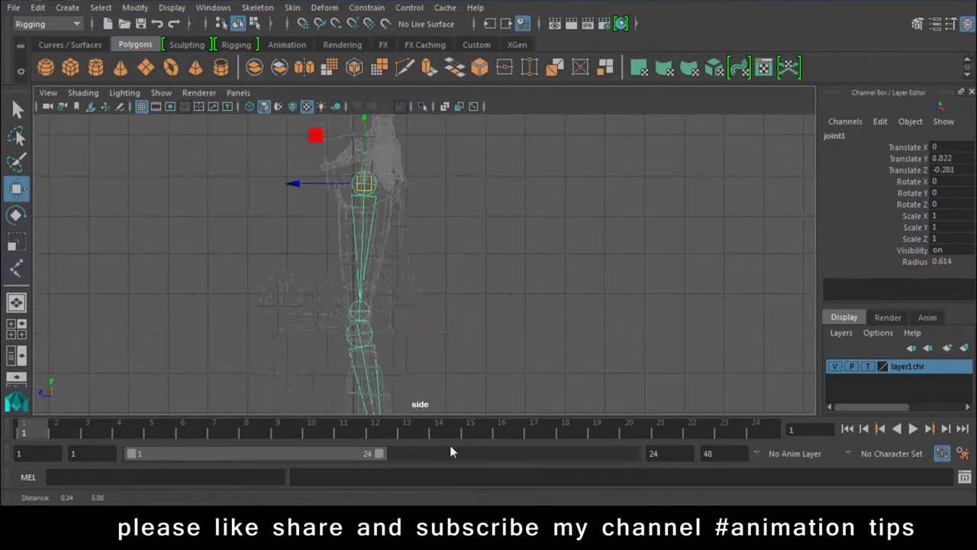
key(ctrl+h)
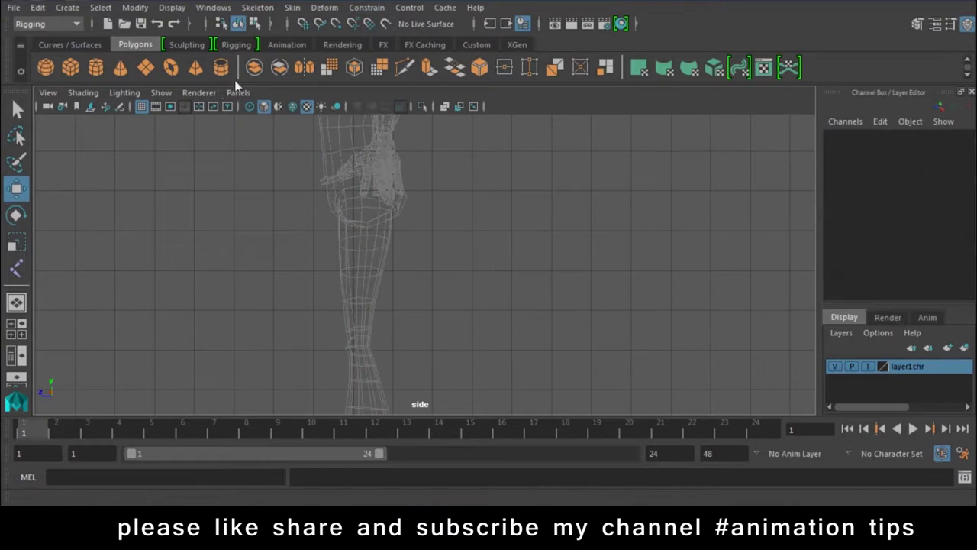
Step: Place leg joints from the hip down through knee and ankle to the ball and toe tip
double_click(16, 267)
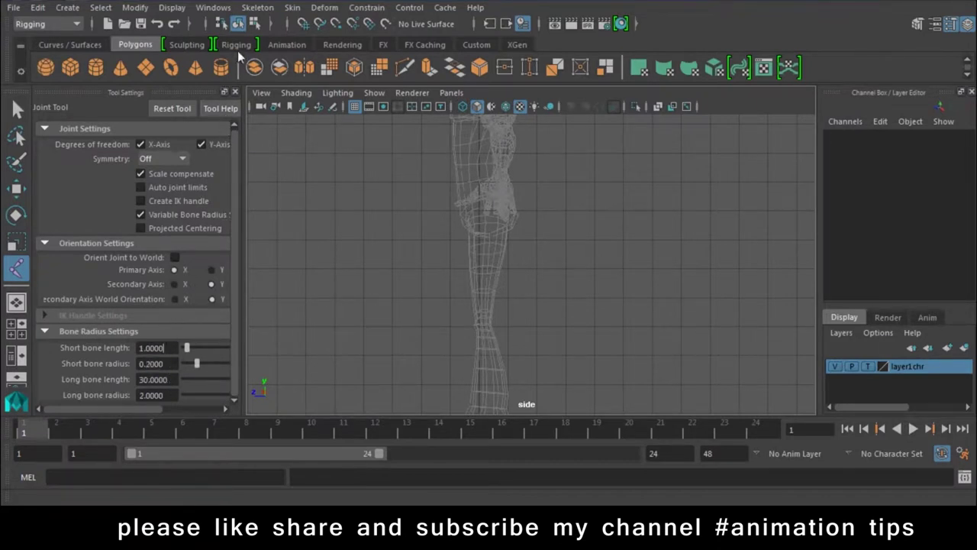
click(235, 92)
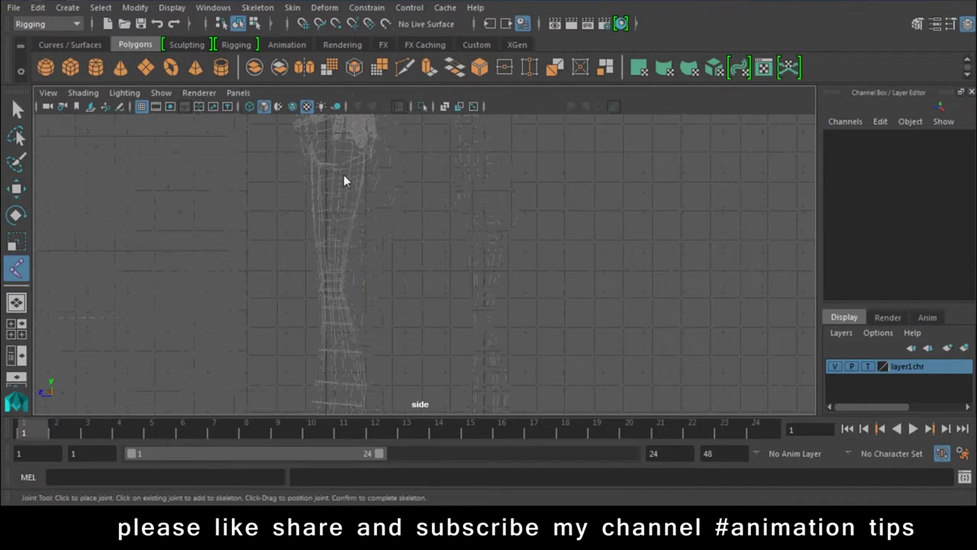
click(335, 141)
click(331, 282)
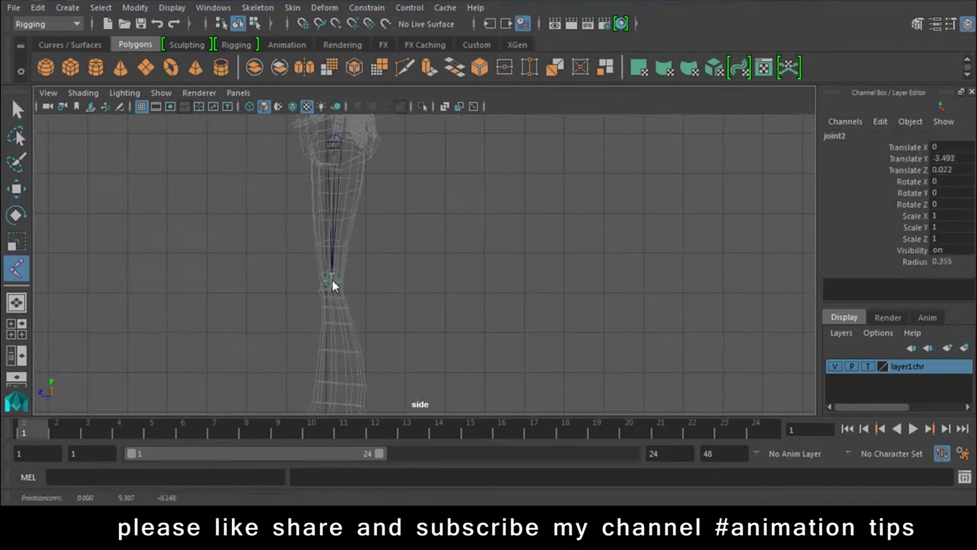
alt+middle_drag(339, 303, 356, 227)
click(353, 211)
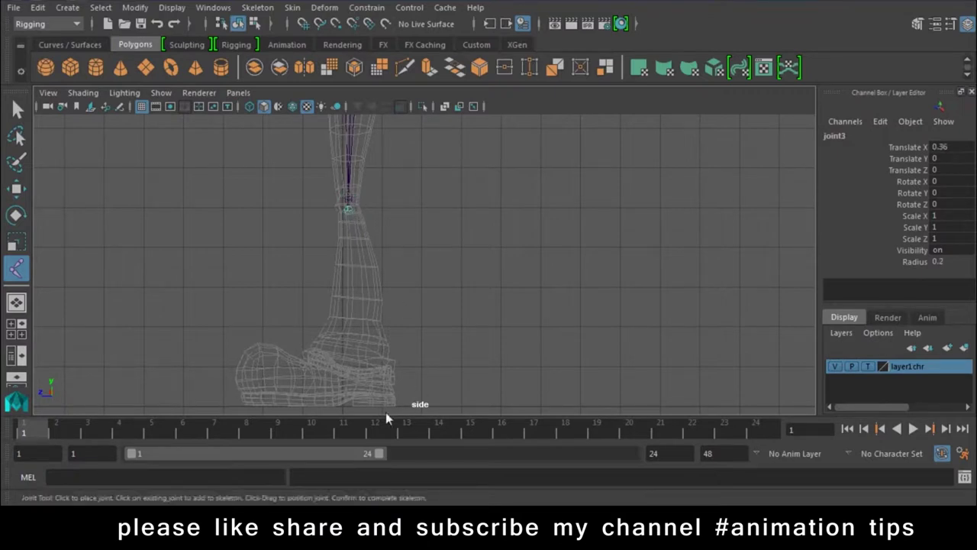
mouse_move(372, 368)
mouse_down()
mouse_move(356, 403)
mouse_move(363, 347)
mouse_move(359, 355)
mouse_up()
drag(300, 395, 299, 393)
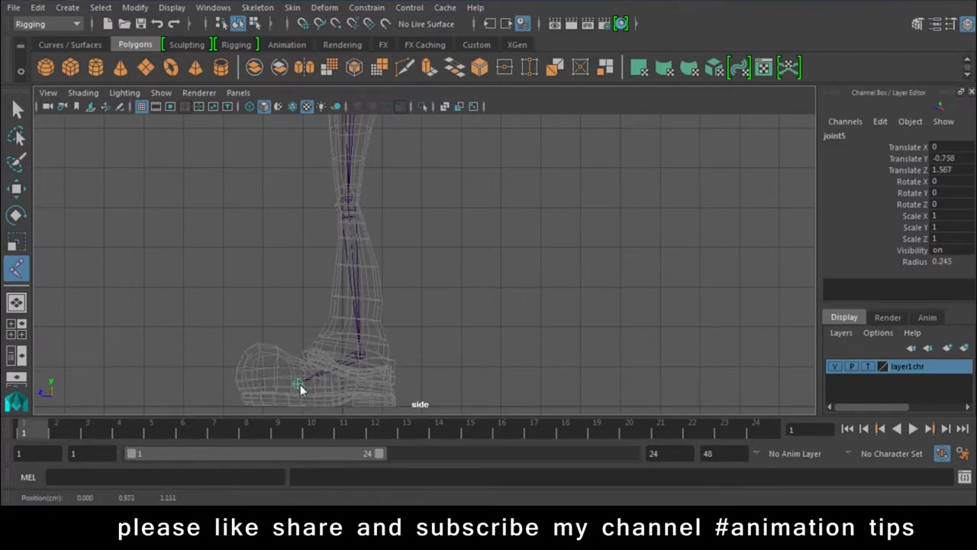
drag(242, 402, 245, 400)
Step: Finish the leg joint chain and switch to the front view
key(Return)
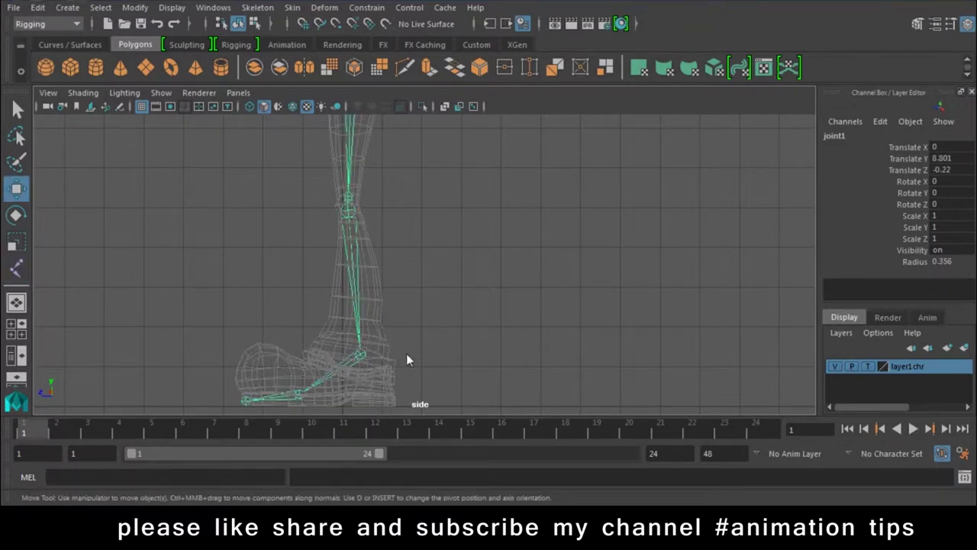
scroll(412, 344, down, 3)
key(w)
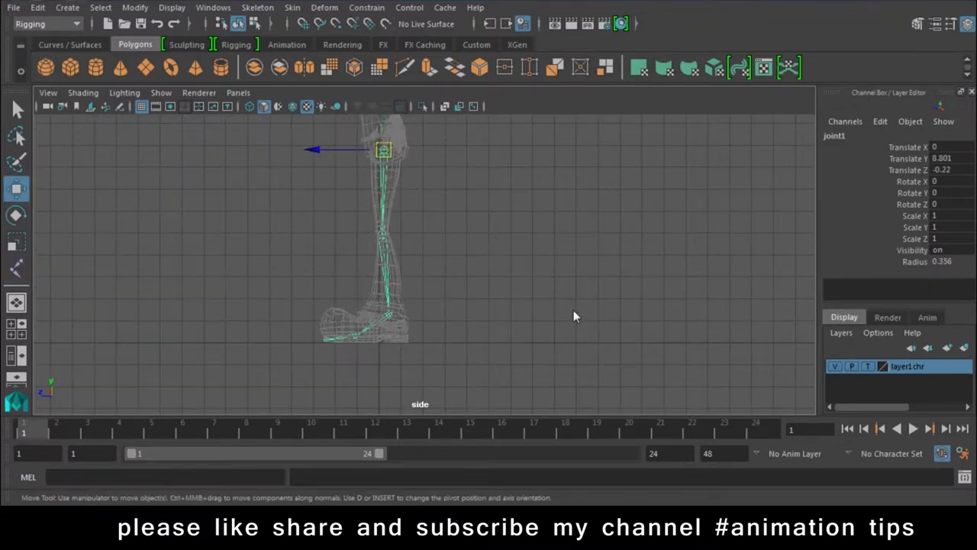
key(space)
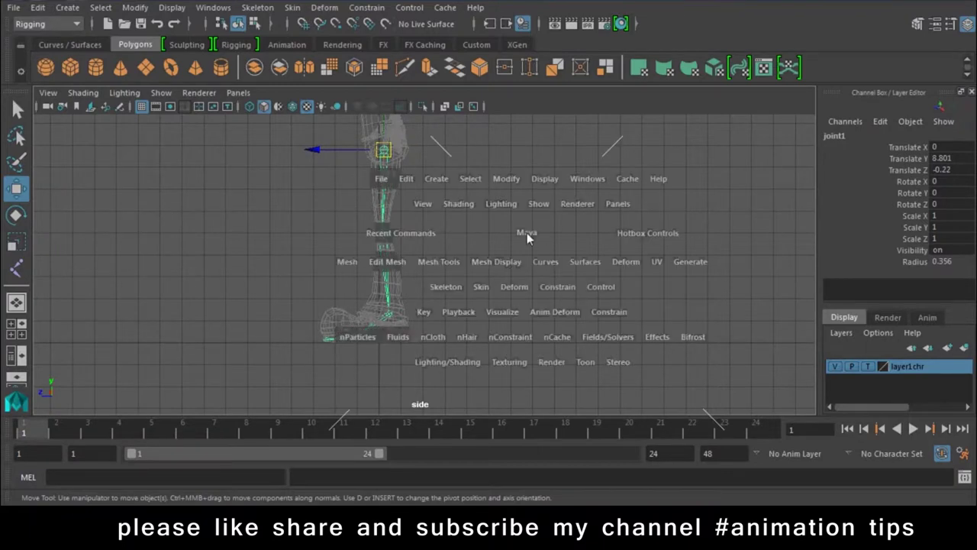
drag(527, 233, 517, 267)
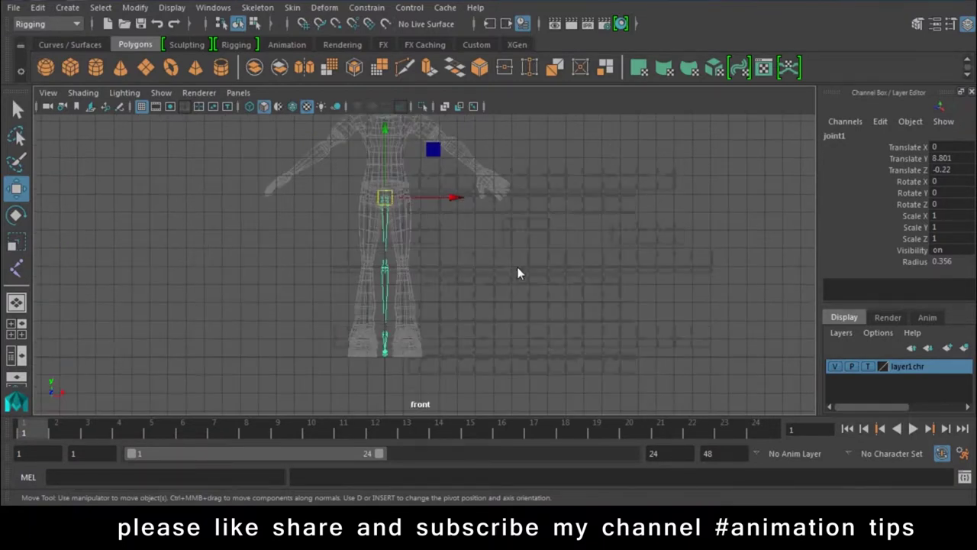
drag(448, 200, 466, 208)
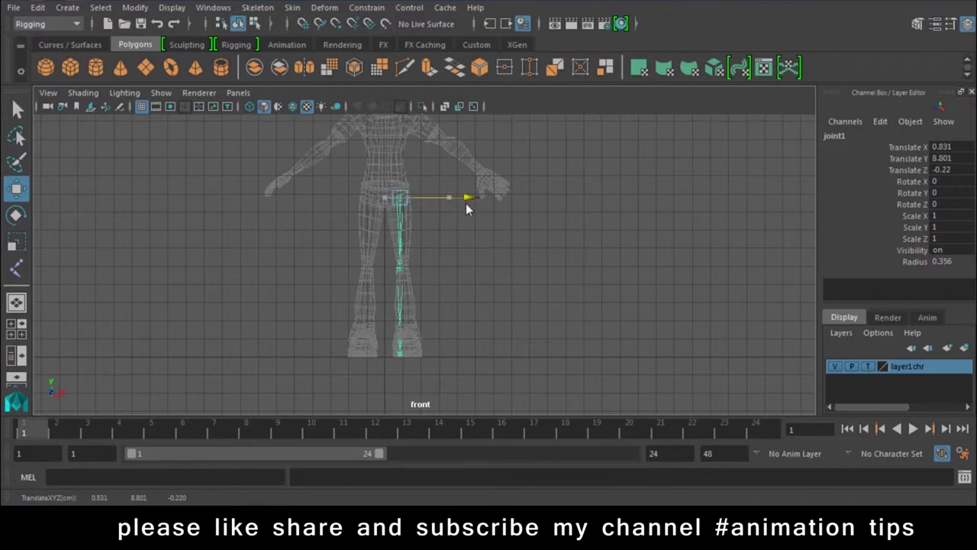
Step: Zoom in and nudge joint1 along X to fit inside the leg
scroll(335, 209, up, 2)
scroll(394, 264, up, 3)
scroll(369, 284, up, 3)
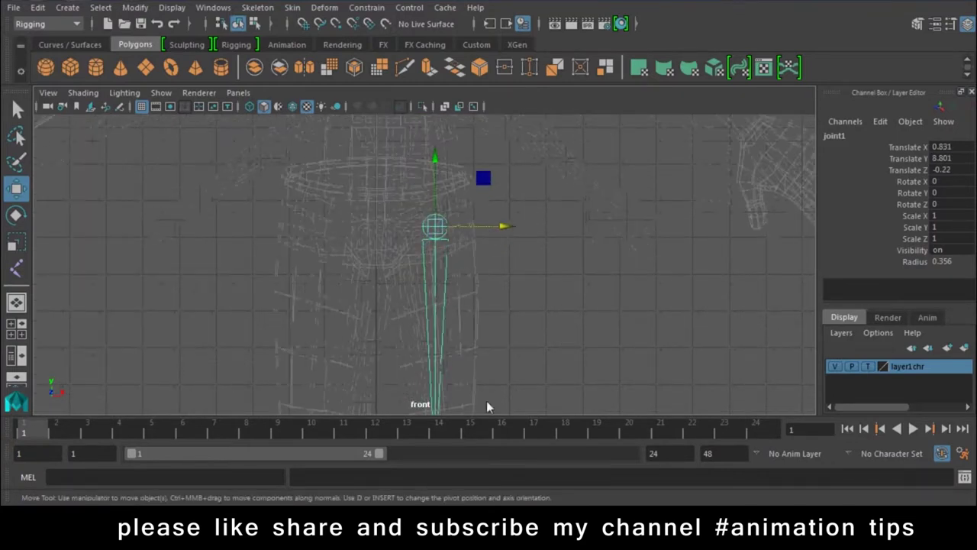
drag(499, 234, 497, 226)
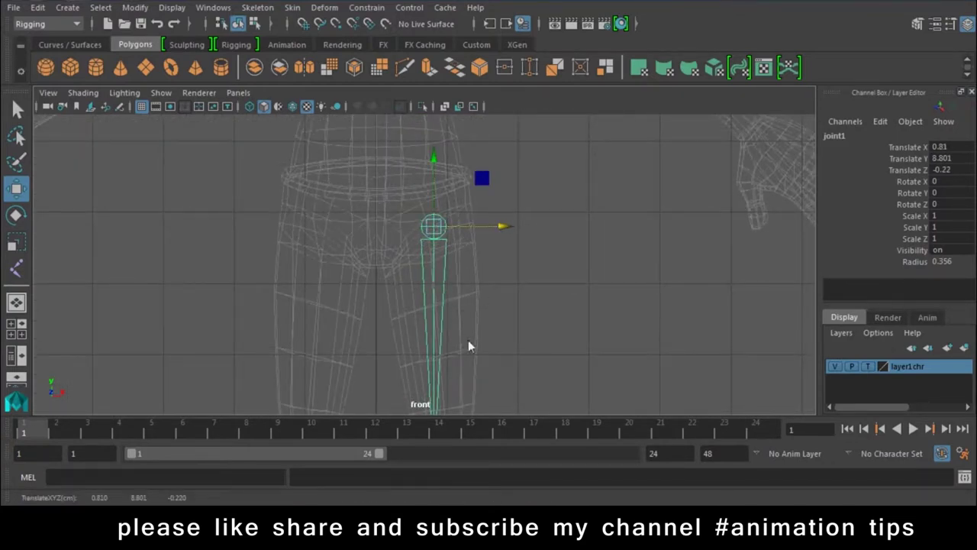
Step: Set joint3's Radius to 0.2
scroll(468, 340, up, 3)
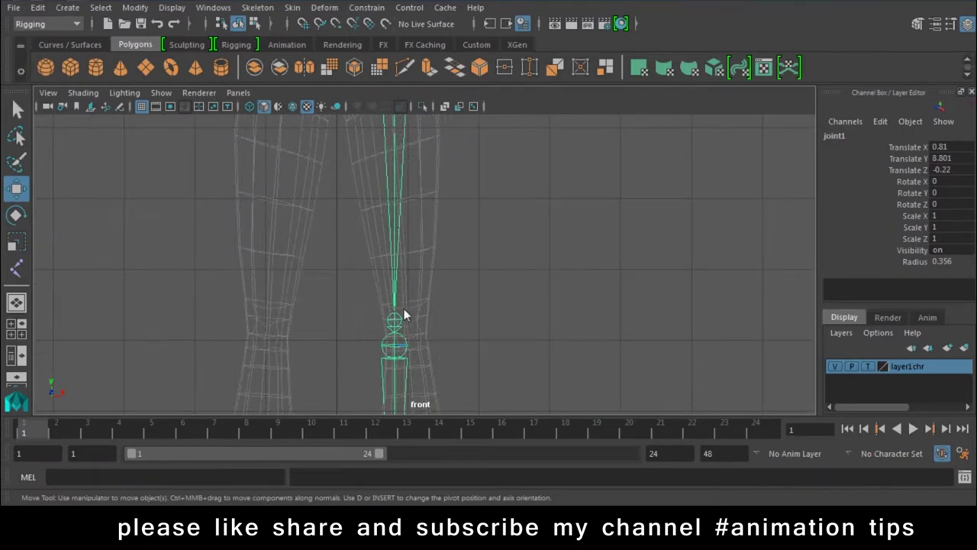
scroll(440, 204, down, 2)
mouse_move(440, 205)
alt+middle_down()
mouse_move(477, 67)
mouse_move(451, 256)
alt+middle_up()
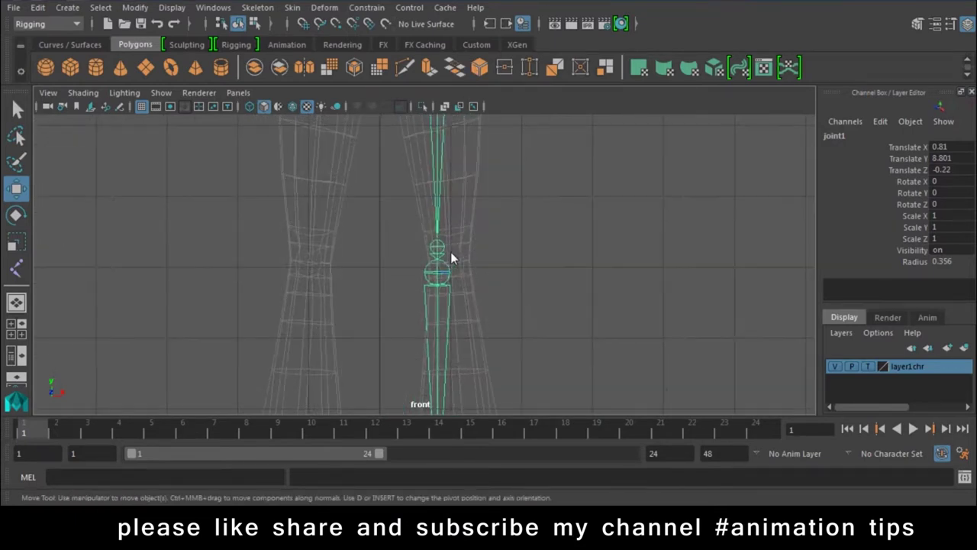
click(450, 255)
click(951, 265)
text(0.2)
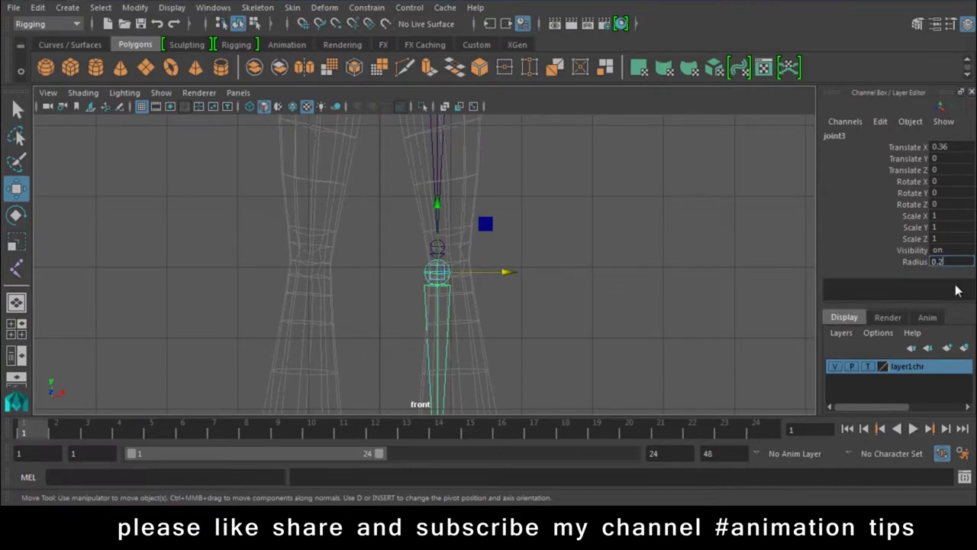
click(958, 239)
click(484, 292)
Step: Move joint1 to Translate X 0.729
alt+middle_drag(484, 292, 436, 251)
click(448, 268)
drag(484, 254, 482, 259)
Step: Try rotating joint1's chain around Z and Y, undoing the trial rotations
key(e)
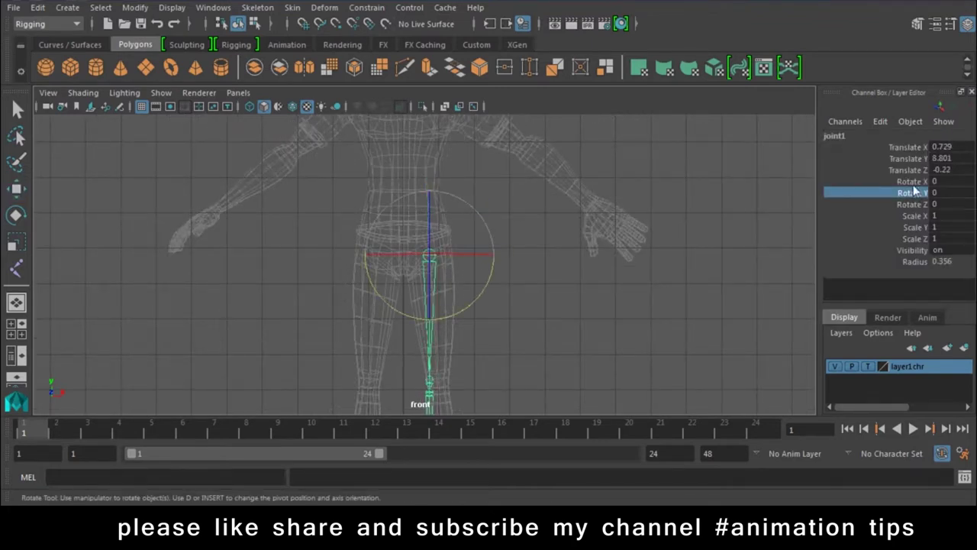
click(908, 181)
middle_drag(534, 244, 619, 244)
key(ctrl+z)
click(908, 204)
key(ctrl+z)
mouse_move(513, 249)
middle_down()
mouse_move(549, 250)
mouse_move(458, 227)
middle_up()
click(911, 193)
key(ctrl+z)
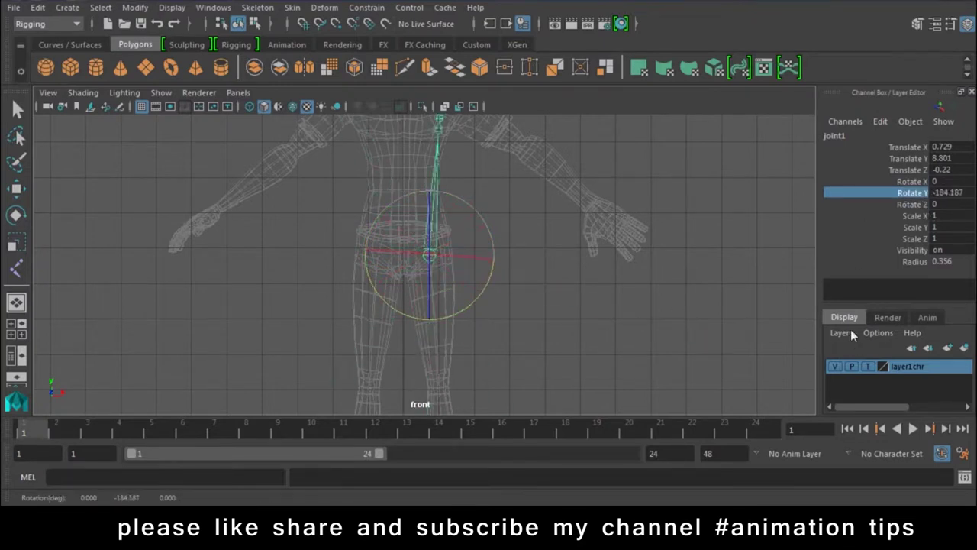
key(ctrl+z)
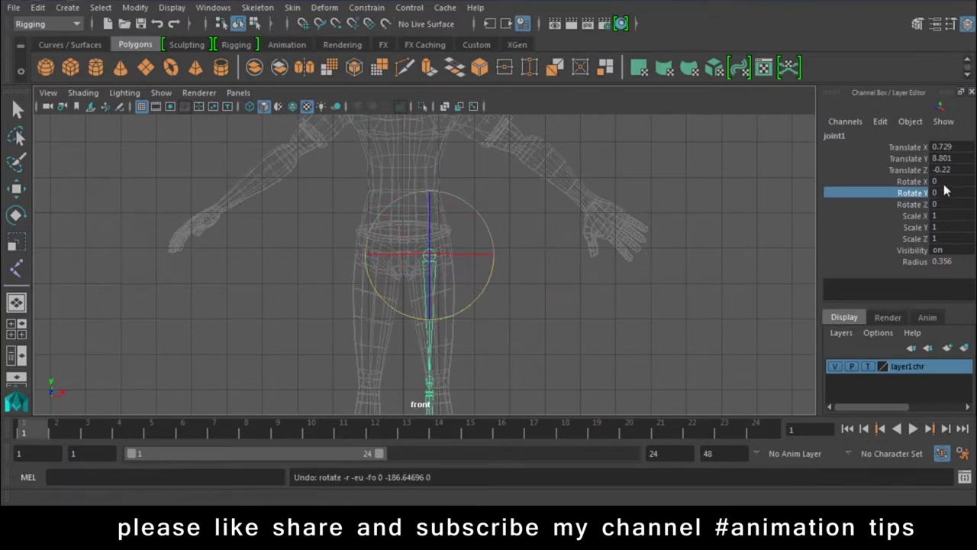
Step: In joint1's Attribute Editor, adjust Joint Orient Z from -90 to -85.82
click(935, 24)
scroll(787, 272, down, 2)
scroll(788, 272, down, 2)
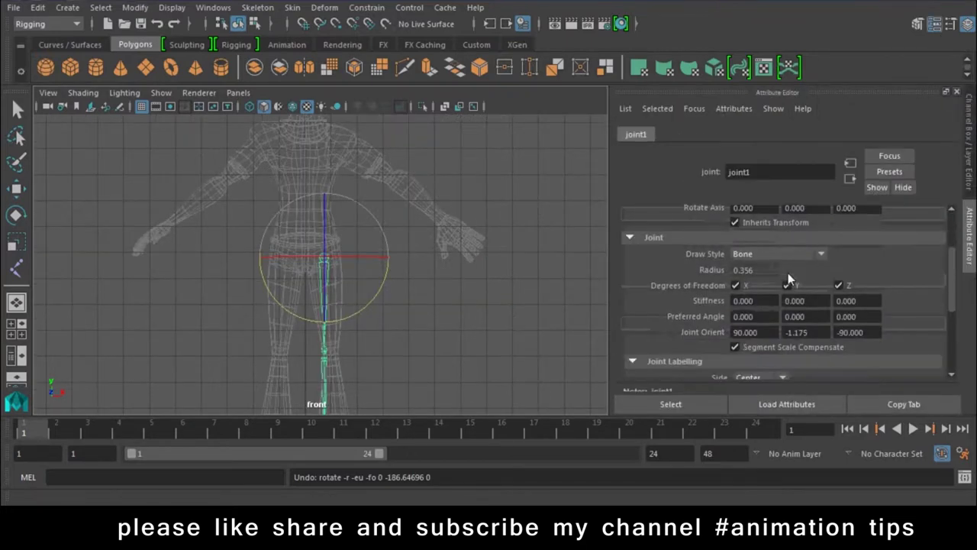
ctrl+drag(816, 331, 793, 331)
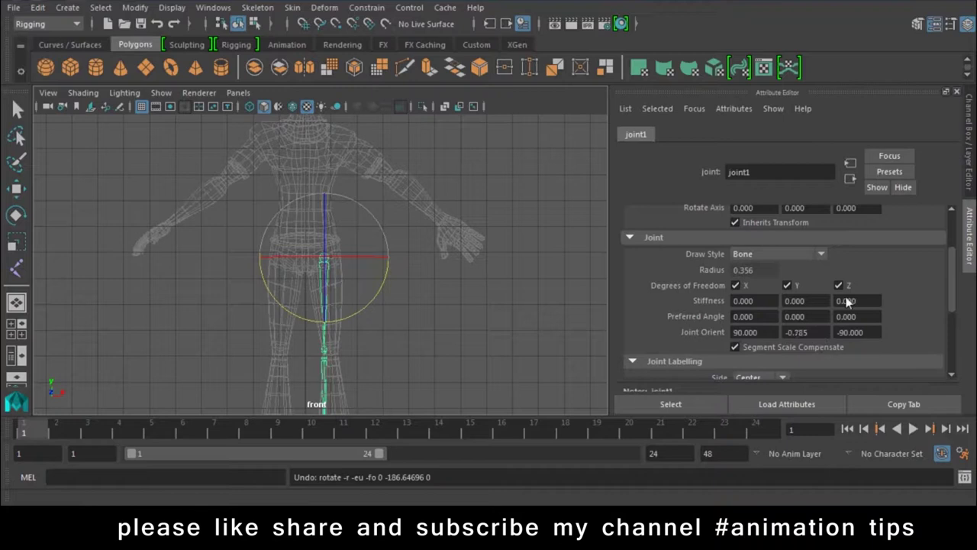
key(ctrl+z)
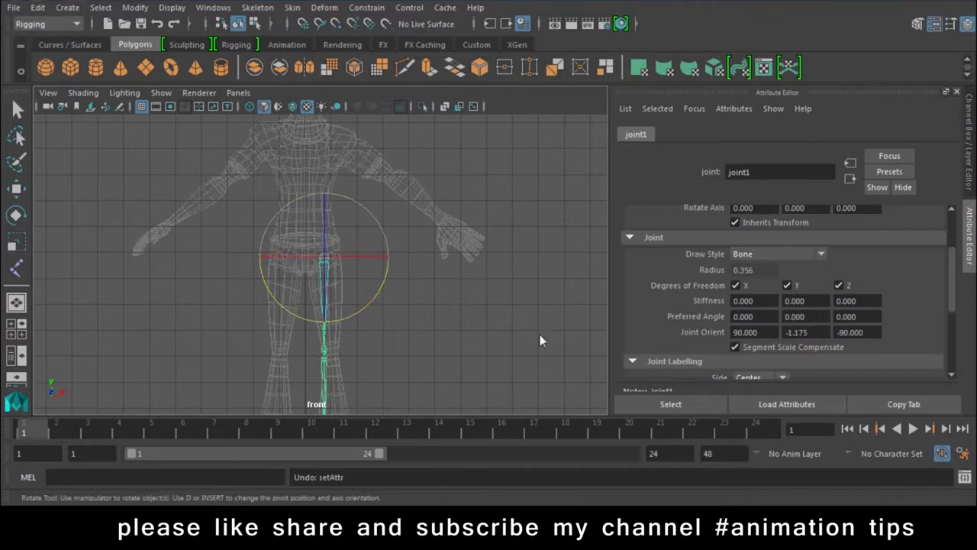
ctrl+drag(870, 345, 885, 345)
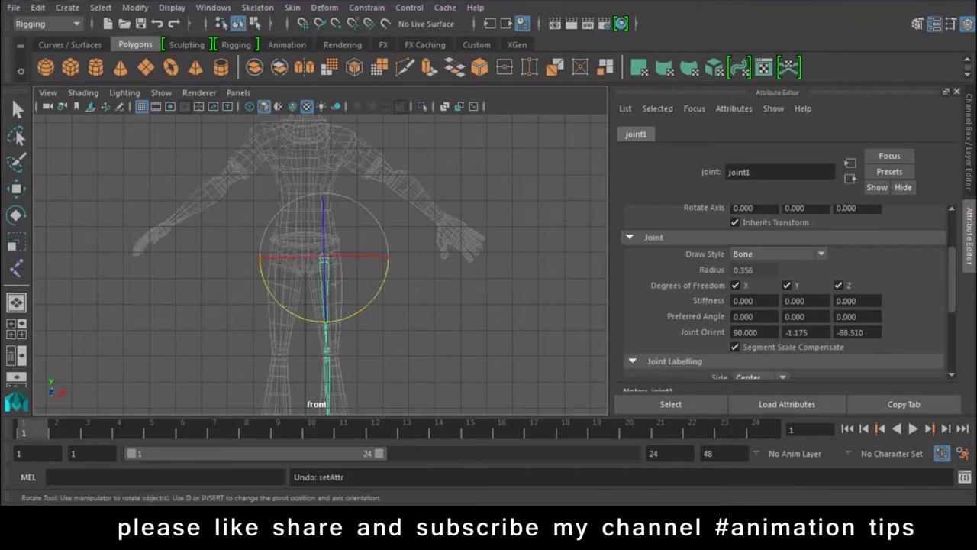
ctrl+drag(850, 332, 866, 332)
scroll(357, 341, up, 5)
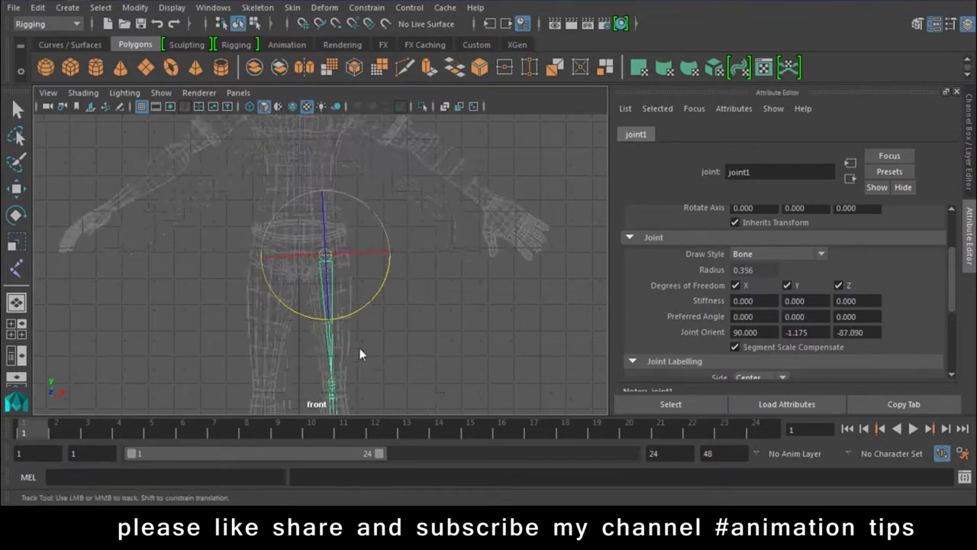
scroll(430, 351, down, 3)
ctrl+drag(874, 334, 889, 335)
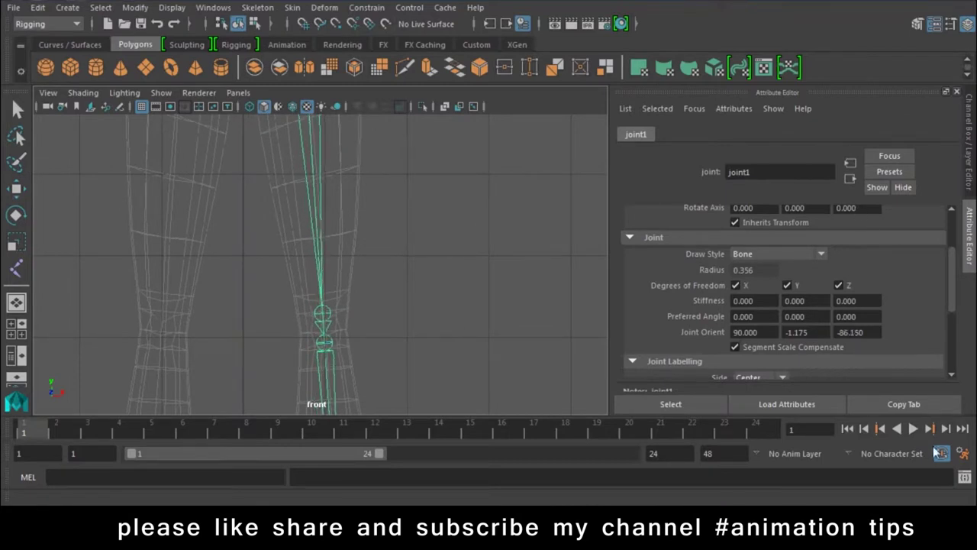
mouse_move(875, 337)
ctrl+mouse_down()
mouse_move(892, 222)
mouse_move(877, 308)
ctrl+mouse_up()
ctrl+drag(878, 246, 870, 114)
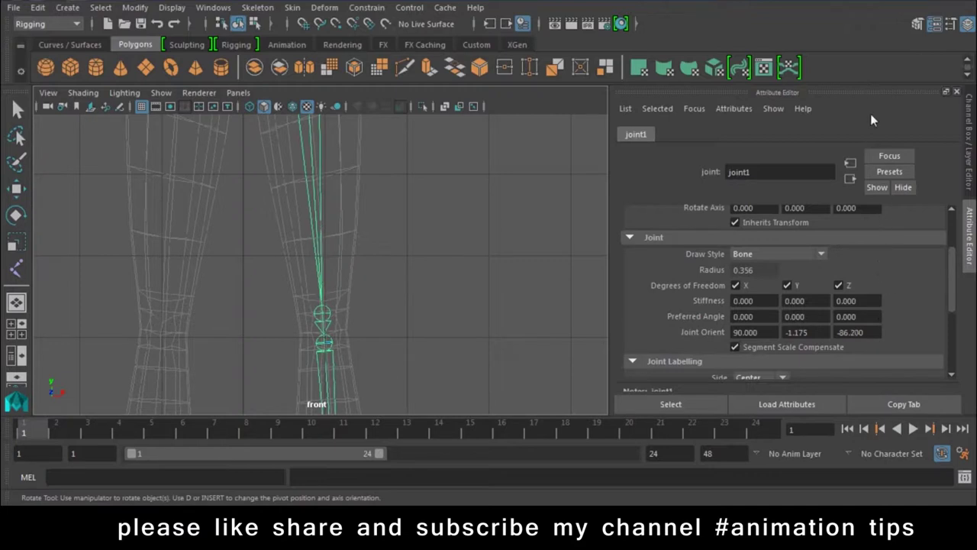
ctrl+drag(873, 322, 878, 191)
Step: Orbit the perspective view around the feet to check the leg joints
mouse_move(458, 372)
alt+middle_down()
mouse_move(384, 140)
mouse_move(354, 252)
alt+middle_up()
mouse_move(379, 225)
alt+mouse_down()
mouse_move(282, 292)
mouse_move(365, 299)
alt+mouse_up()
alt+right_drag(365, 299, 468, 117)
mouse_move(468, 117)
alt+mouse_down()
mouse_move(419, 204)
mouse_move(199, 239)
mouse_move(444, 223)
mouse_move(438, 211)
mouse_move(388, 212)
mouse_move(447, 211)
mouse_move(442, 312)
mouse_move(421, 327)
mouse_move(332, 276)
alt+mouse_up()
key(w)
Step: Test-move joint6 and joint3 along X, undoing each move
click(347, 258)
key(d)
mouse_move(413, 264)
mouse_down()
mouse_move(307, 290)
mouse_move(448, 301)
mouse_move(276, 308)
mouse_move(407, 214)
mouse_move(388, 275)
mouse_move(333, 191)
mouse_move(568, 201)
mouse_up()
click(333, 191)
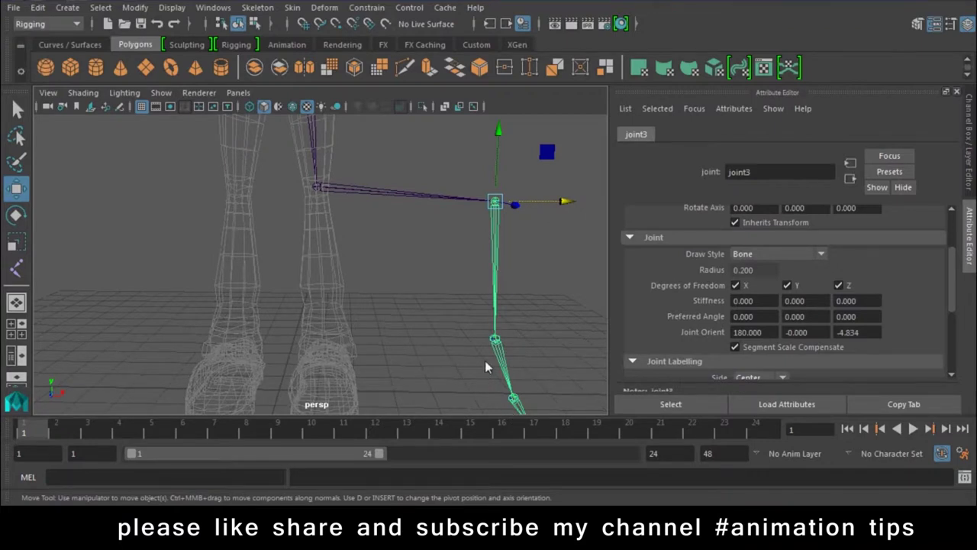
key(ctrl+z)
key(d)
drag(393, 205, 511, 203)
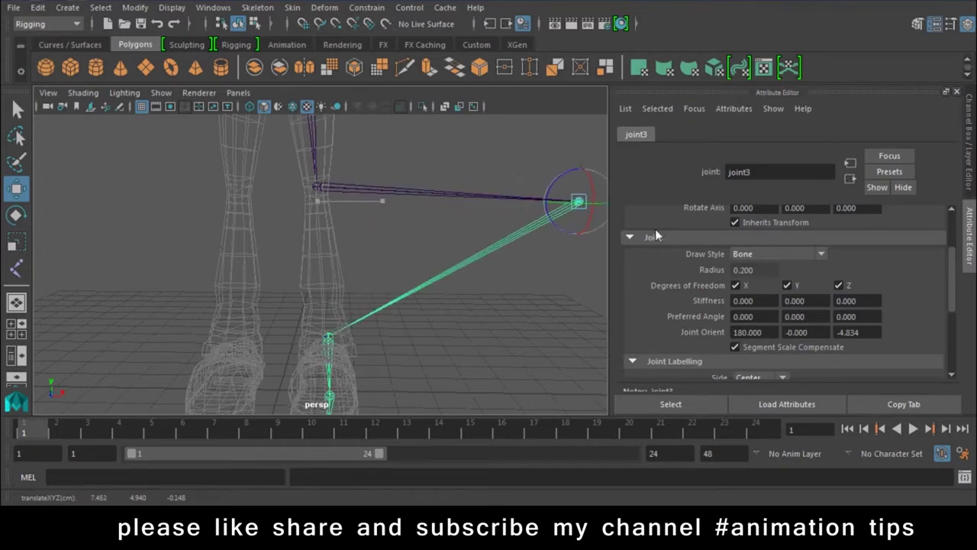
key(ctrl+z)
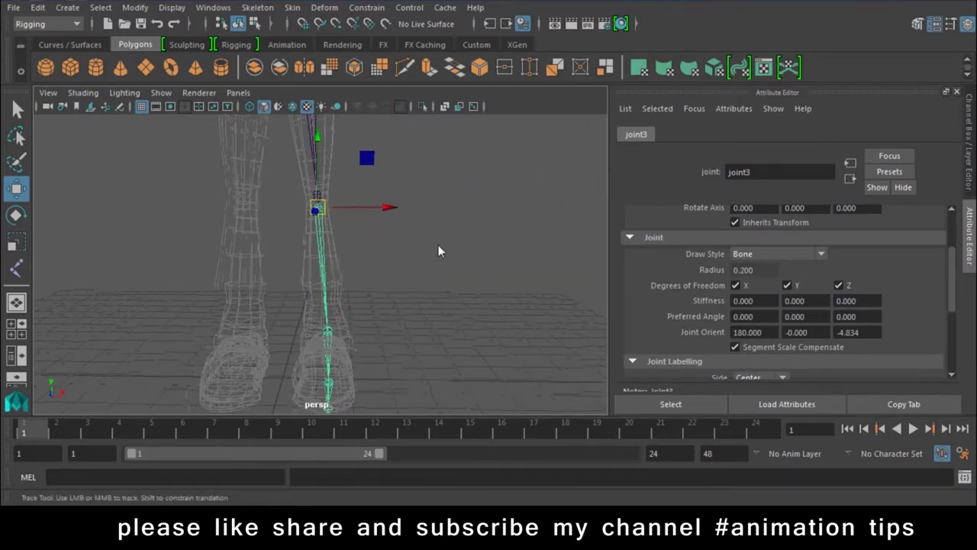
Step: Bring back the Channel Box and reselect the hip joint joint1
key(Up)
key(Up)
key(f)
click(973, 153)
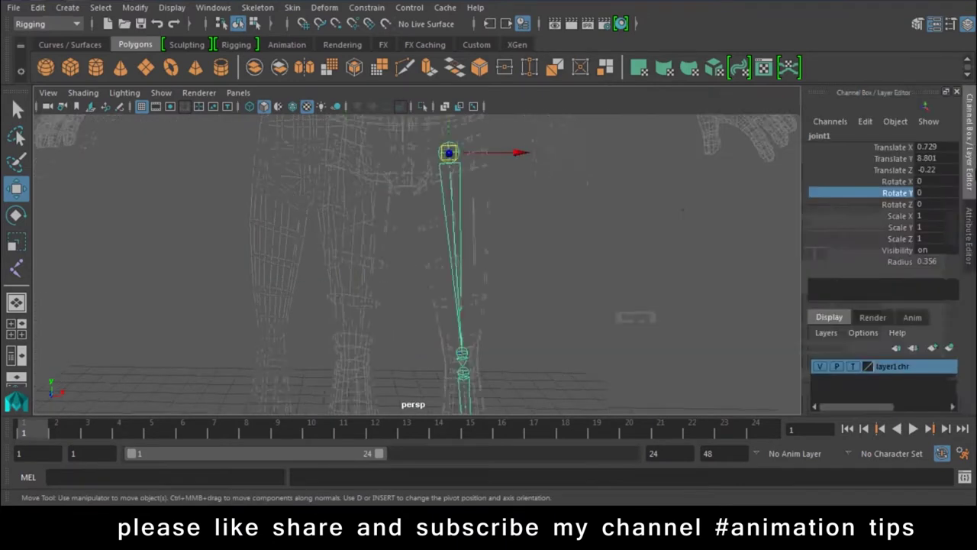
key(Down)
key(Down)
key(f)
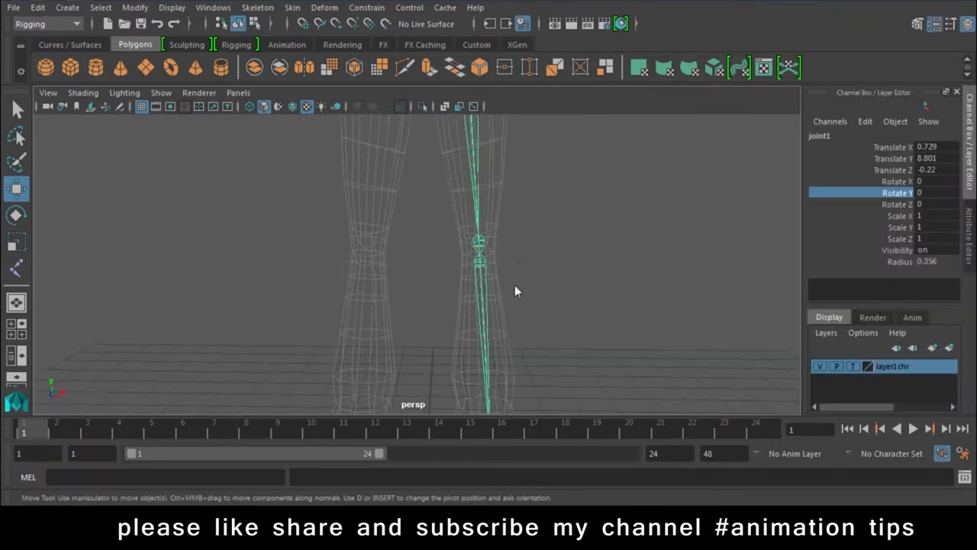
alt+middle_drag(555, 282, 551, 242)
click(490, 343)
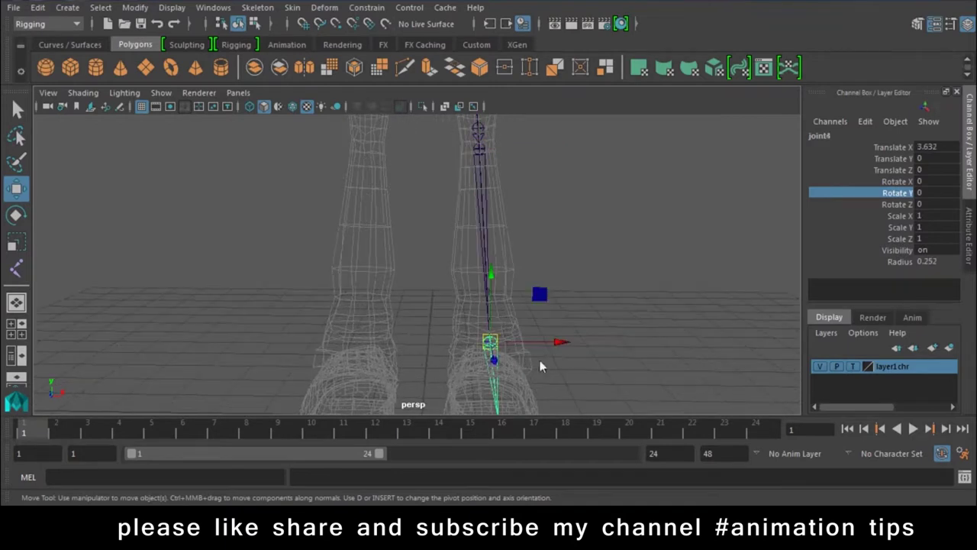
scroll(499, 231, down, 3)
scroll(496, 319, down, 3)
click(446, 200)
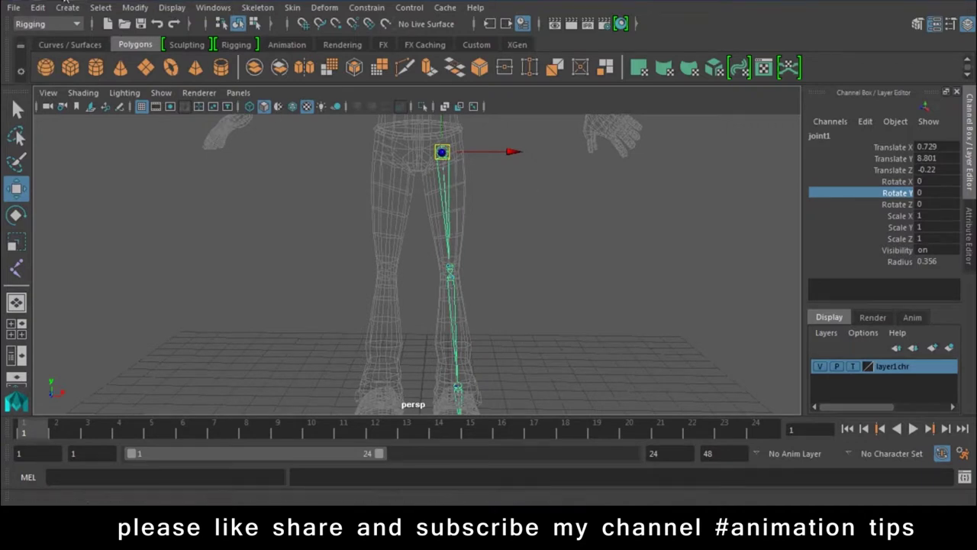
click(69, 7)
Step: Select all joints by type and turn on Display > Transform Display > Local Rotation Axes
click(100, 8)
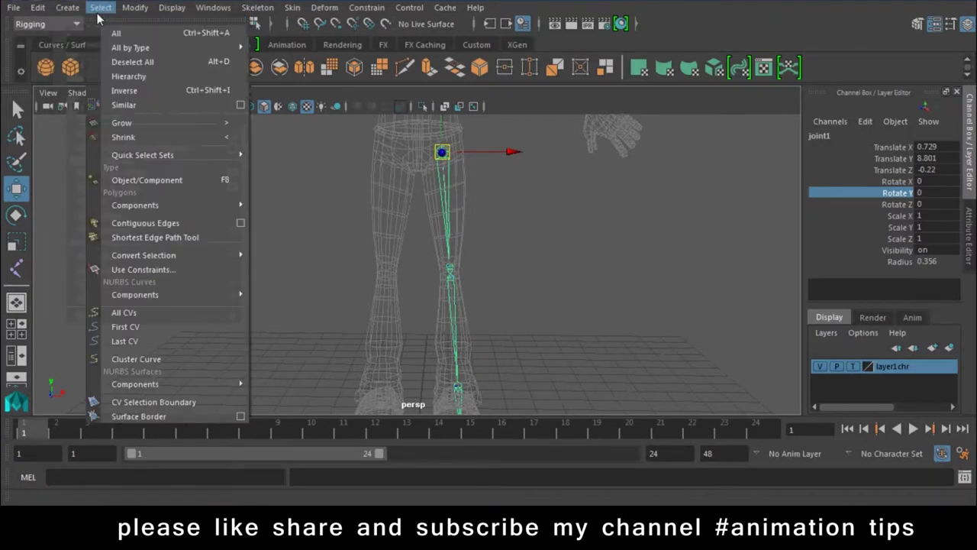
mouse_move(130, 47)
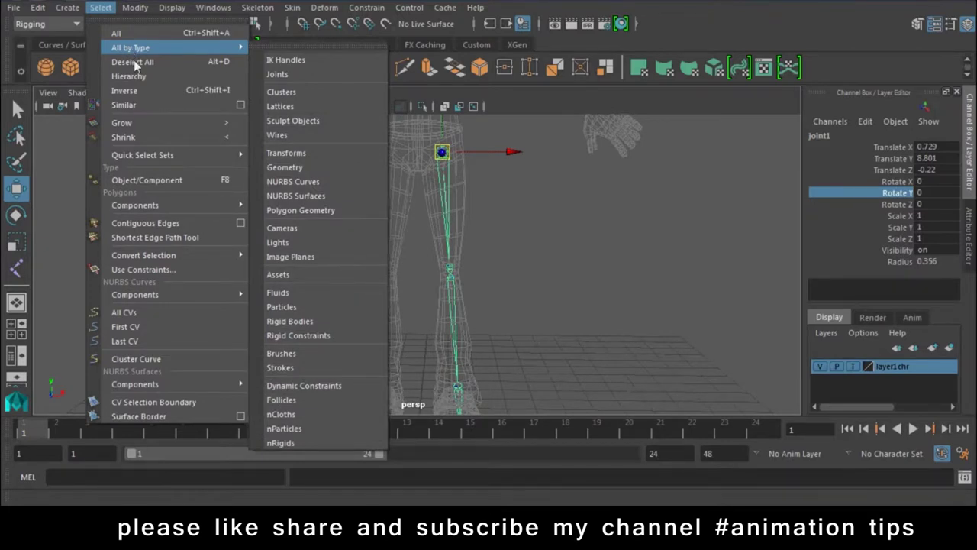
click(290, 74)
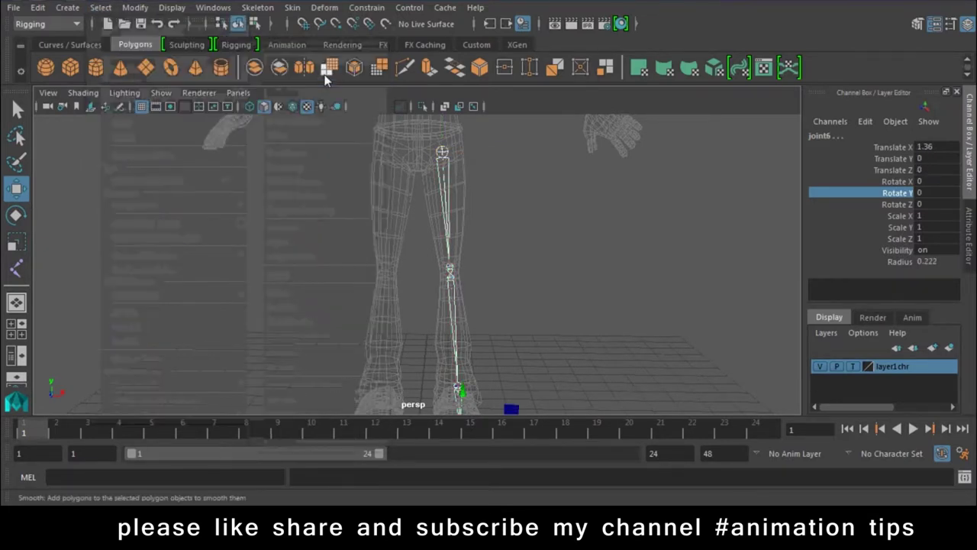
click(172, 8)
mouse_move(212, 187)
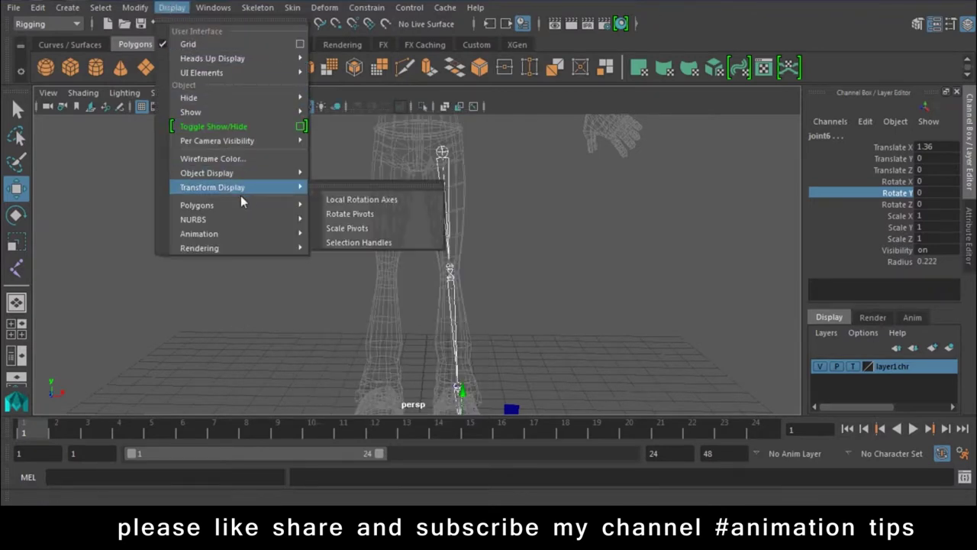
click(350, 200)
click(577, 281)
mouse_move(577, 281)
alt+mouse_down()
mouse_move(405, 340)
mouse_move(556, 297)
mouse_move(464, 181)
mouse_move(490, 153)
mouse_move(487, 218)
mouse_move(317, 303)
mouse_move(578, 400)
mouse_move(450, 229)
alt+mouse_up()
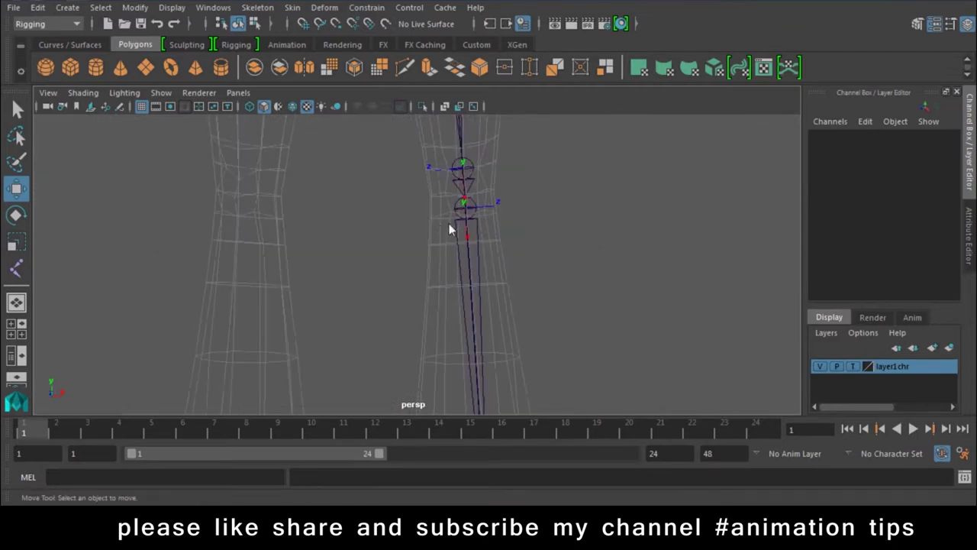
Step: Select the knee joint2, then joint3, leaving joint3 directly under the world
mouse_move(671, 359)
alt+mouse_down()
mouse_move(460, 299)
mouse_move(508, 333)
mouse_move(473, 359)
mouse_move(478, 333)
mouse_move(436, 268)
mouse_move(435, 306)
mouse_move(450, 245)
alt+mouse_up()
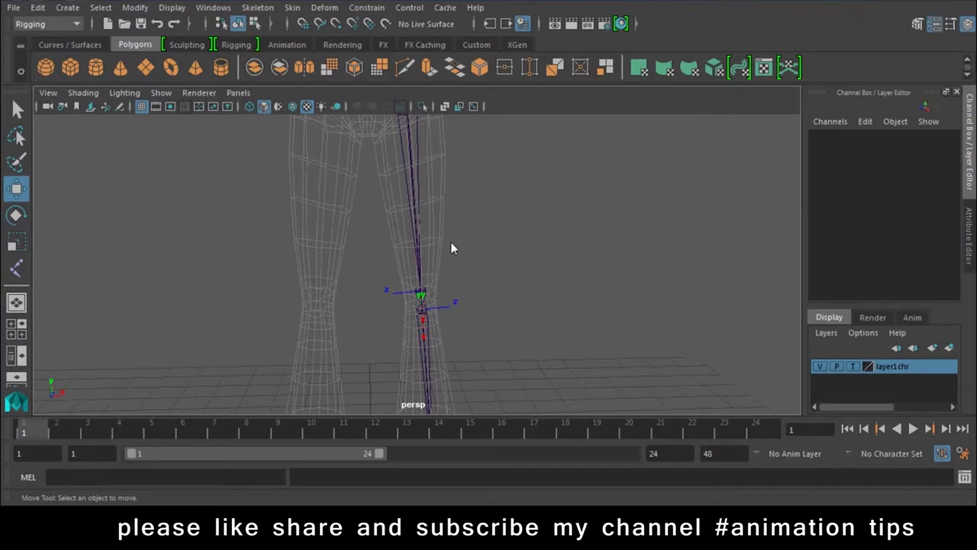
mouse_move(450, 247)
alt+right_down()
mouse_move(449, 295)
mouse_move(431, 272)
mouse_move(410, 191)
alt+right_up()
alt+drag(411, 191, 421, 290)
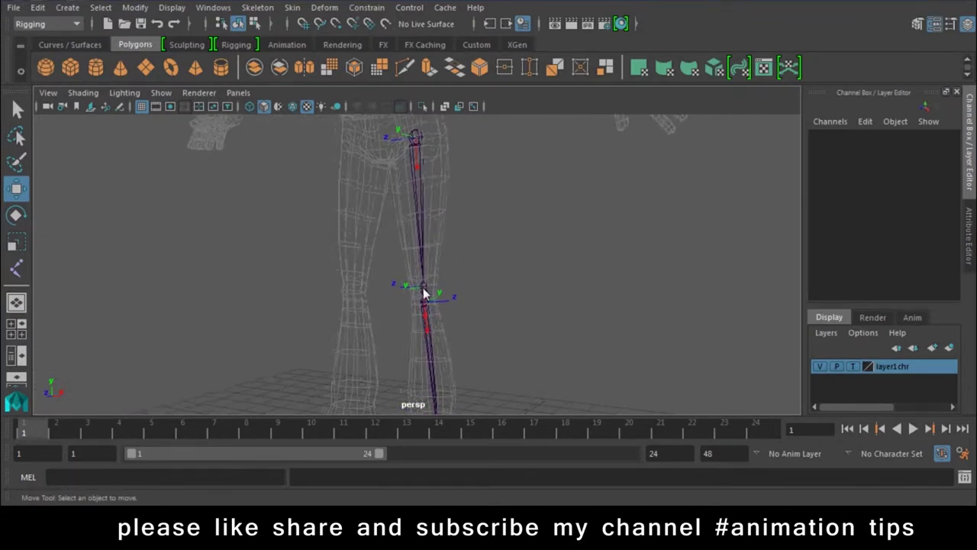
click(423, 290)
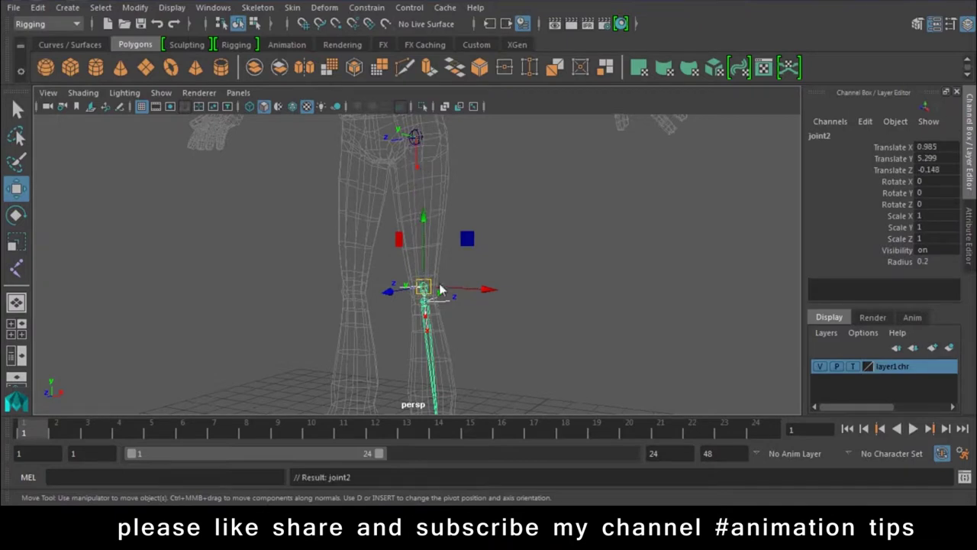
drag(425, 291, 426, 303)
click(448, 327)
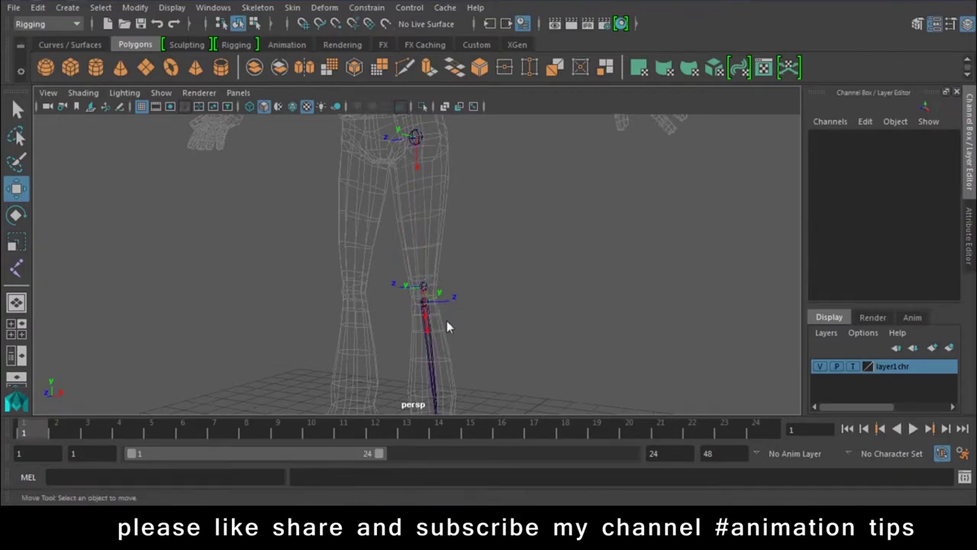
click(425, 309)
key(p)
Step: From a low side view, select joint3, the ankle joint4 and joint5 in turn
mouse_move(445, 351)
alt+mouse_down()
mouse_move(461, 353)
mouse_move(471, 231)
mouse_move(487, 264)
mouse_move(458, 266)
alt+mouse_up()
click(458, 266)
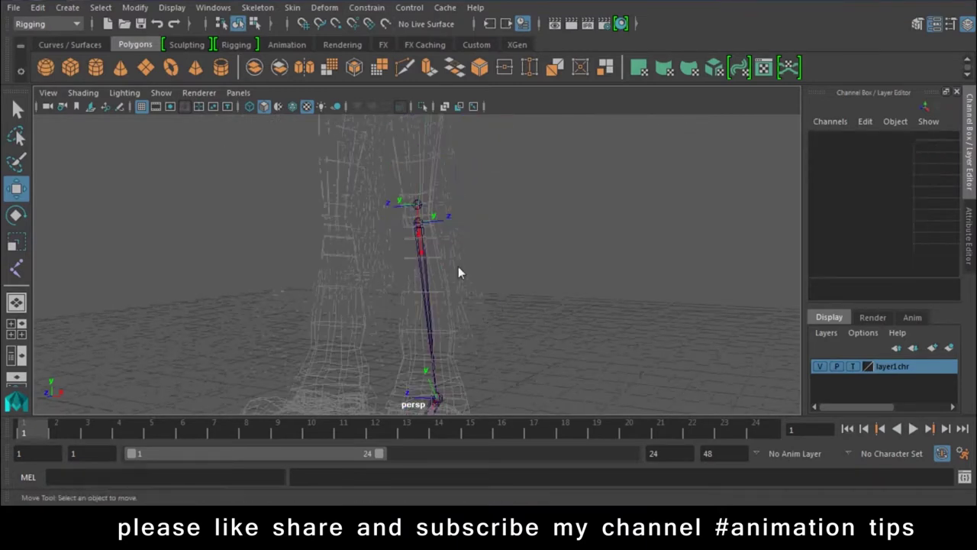
click(425, 222)
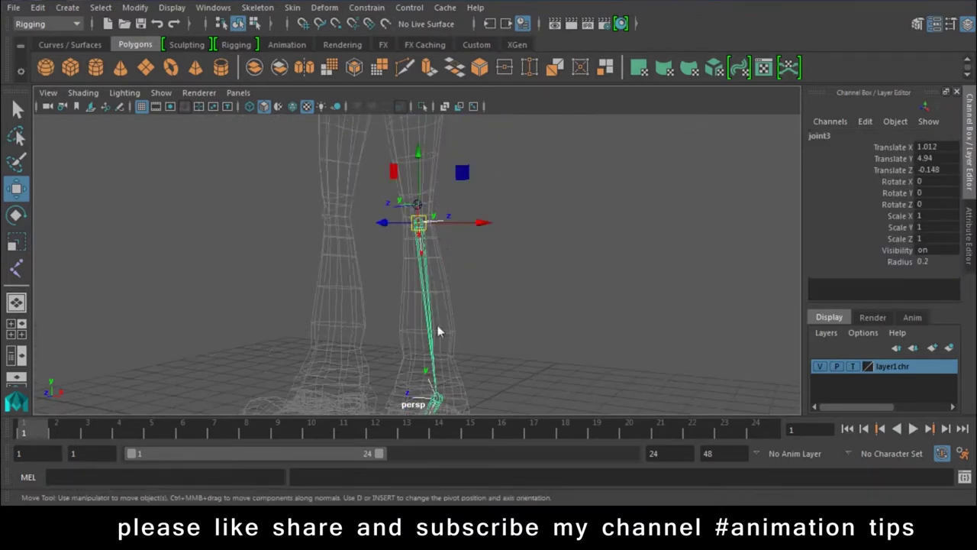
click(436, 398)
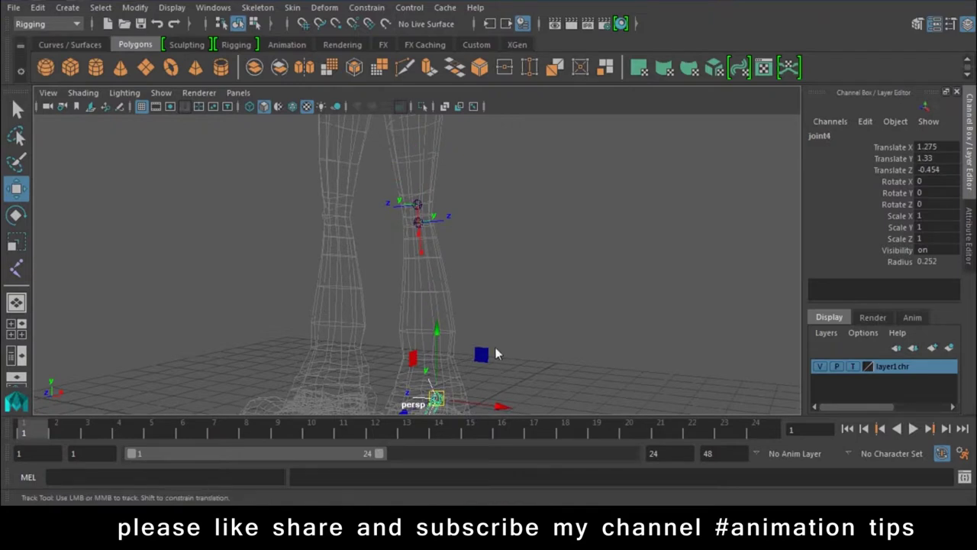
alt+drag(495, 353, 420, 293)
click(419, 292)
Step: Select joint6 at the toe tip and show it in the Attribute Editor
click(370, 305)
click(498, 348)
mouse_move(498, 348)
alt+mouse_down()
mouse_move(405, 226)
mouse_move(447, 306)
mouse_move(471, 192)
alt+mouse_up()
click(412, 392)
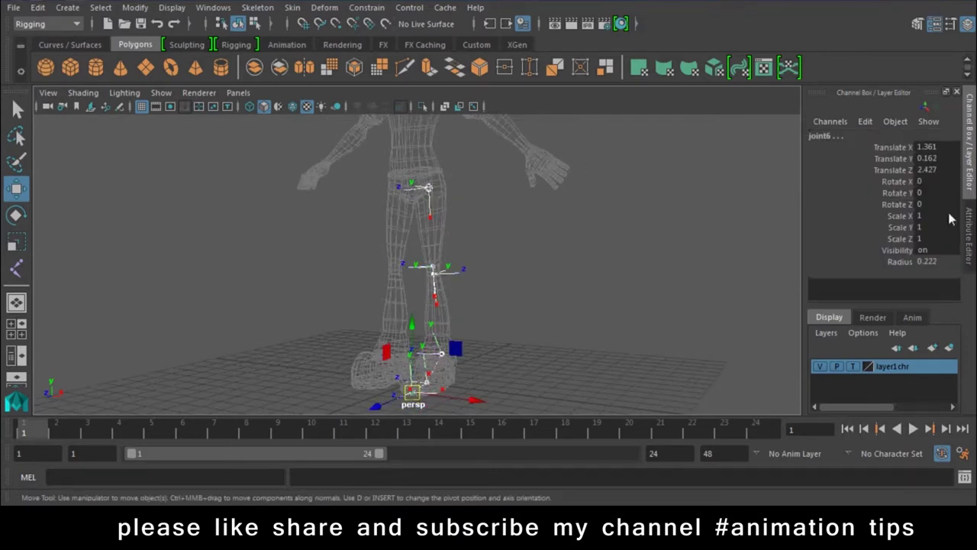
click(969, 232)
Step: Set joint6's Joint Orient X, Y and Z to 0
click(796, 332)
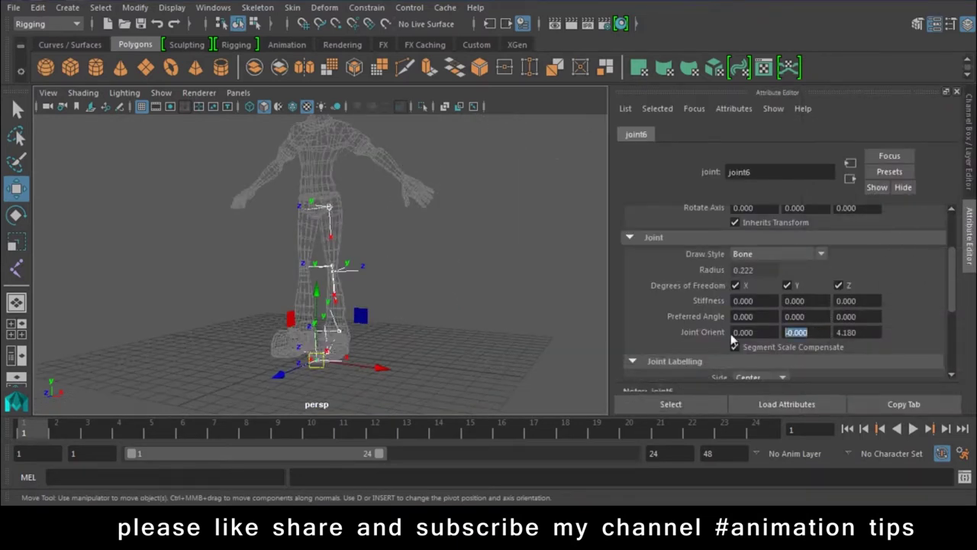
text(0)
key(shift+Tab)
text(0)
key(Tab)
key(Tab)
text(0)
key(shift+Tab)
Step: Select joint3 and zero its Joint Orient values
click(313, 336)
click(332, 271)
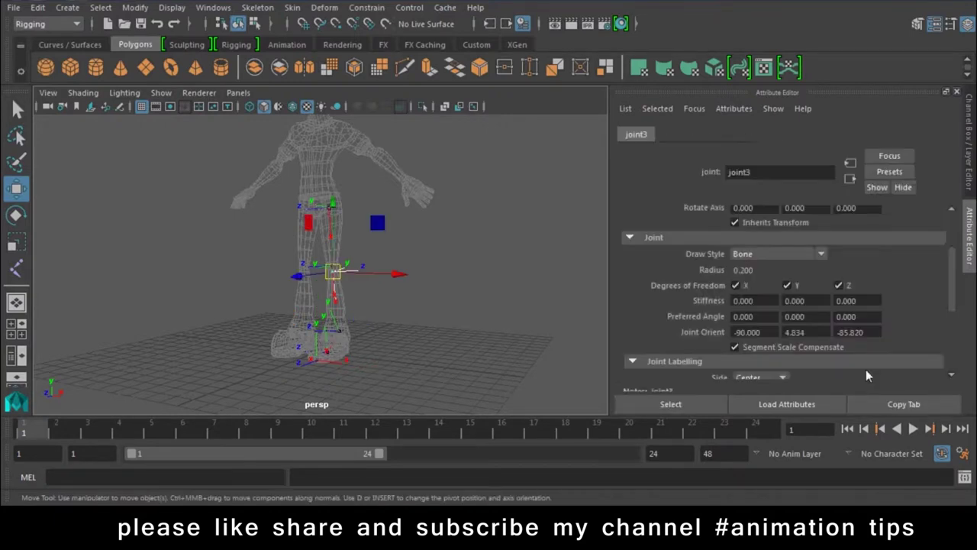
click(816, 334)
text(0)
key(shift+Tab)
text(0)
key(Tab)
key(Tab)
Step: Select the knee joint2 and set its Joint Orient fields to 0
scroll(210, 348, up, 3)
scroll(249, 234, up, 3)
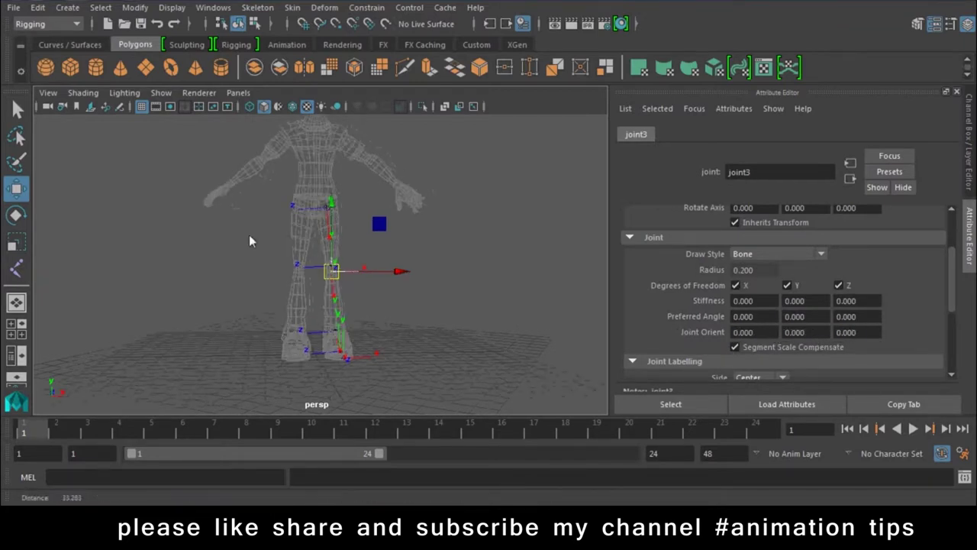
scroll(446, 333, up, 4)
click(446, 333)
click(357, 268)
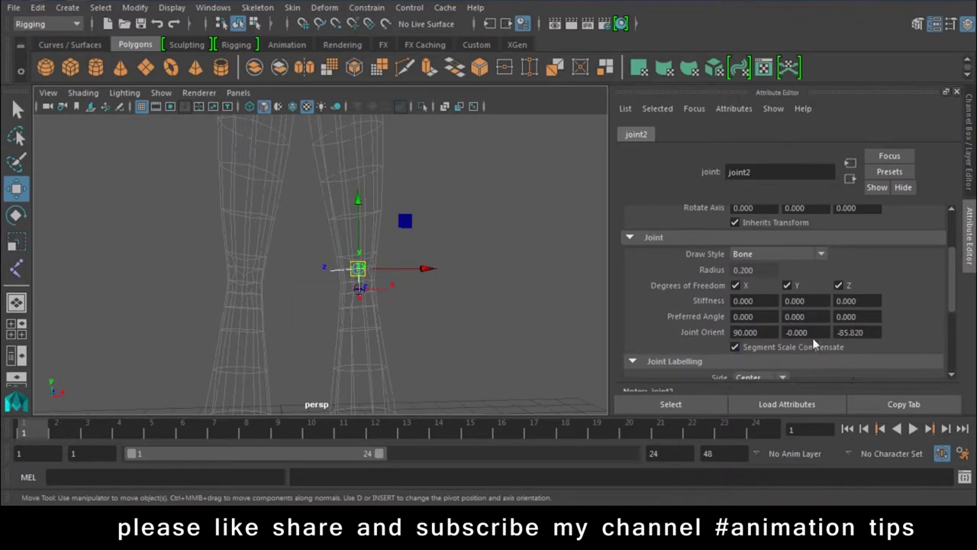
text(0)
key(Tab)
key(Tab)
text(0)
scroll(365, 276, down, 3)
scroll(351, 229, down, 3)
Step: Select the hip joint1 and set its Joint Orient to 0, 0, 0
click(334, 154)
double_click(777, 329)
text(0)
key(Tab)
text(0)
key(Tab)
text(0)
key(Return)
Step: Zero the ankle joint4's Joint Orient Z, Y and X, then step down to joint5
scroll(375, 356, down, 2)
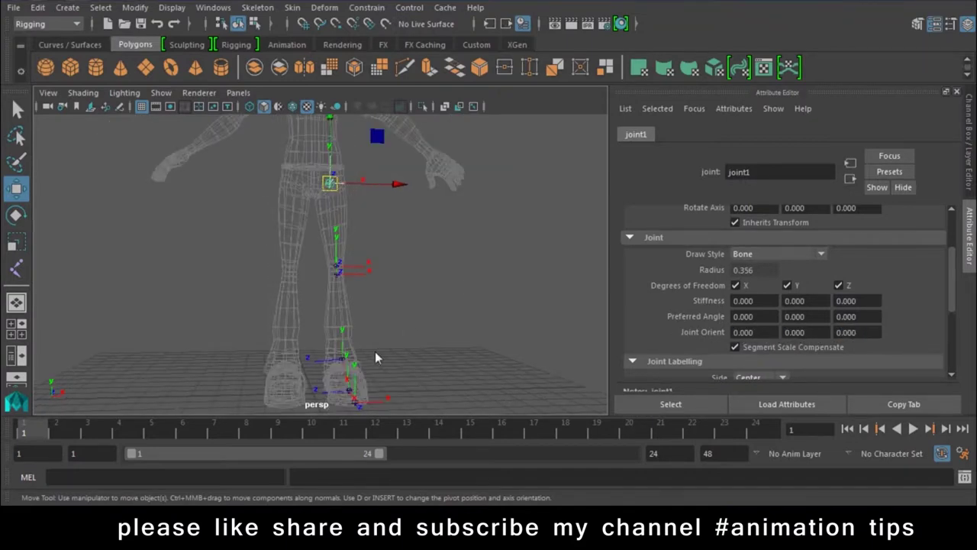
click(343, 364)
double_click(871, 333)
text(0)
double_click(798, 332)
text(0)
double_click(757, 332)
text(0)
key(Return)
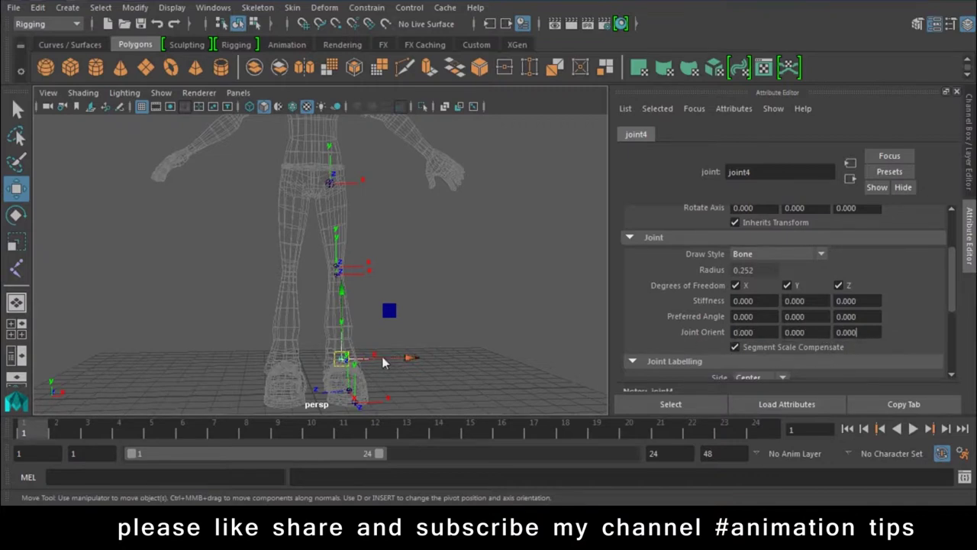
key(Down)
Step: Zero joint5's Joint Orient Y, confirm joint6 reads 0, then reselect joint6 and joint5
click(806, 333)
key(Return)
click(357, 403)
mouse_move(457, 315)
alt+mouse_down()
mouse_move(443, 265)
mouse_move(462, 320)
mouse_move(274, 367)
mouse_move(393, 327)
mouse_move(514, 359)
mouse_move(316, 375)
mouse_move(425, 374)
mouse_move(270, 279)
alt+mouse_up()
click(462, 320)
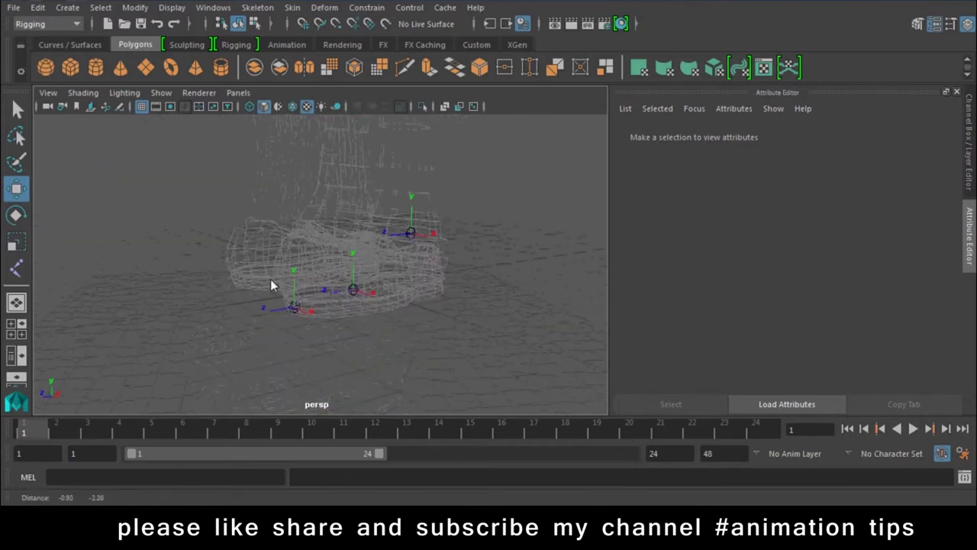
click(292, 307)
click(353, 294)
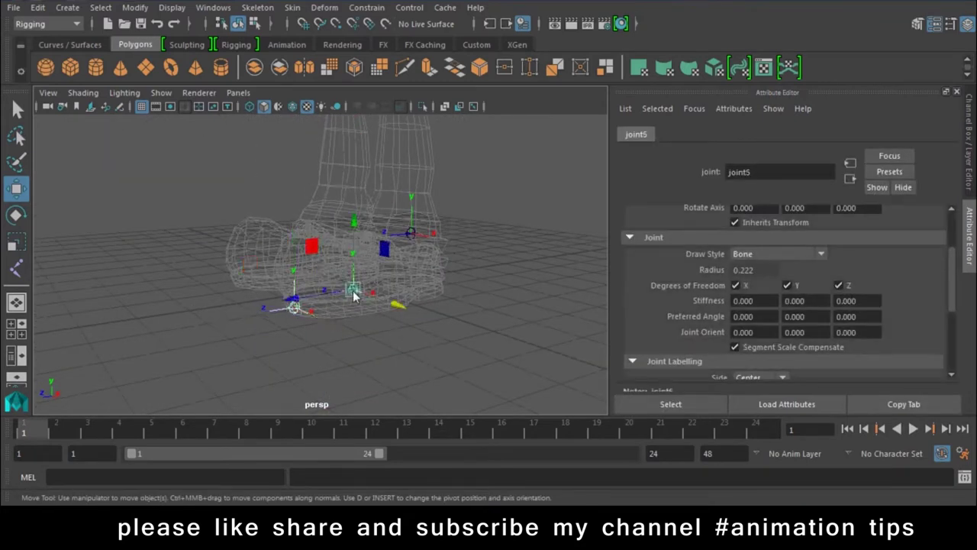
Step: Check the ankle, joint3, knee and hip joint1 from lower and front angles
mouse_move(353, 294)
alt+mouse_down()
mouse_move(389, 356)
mouse_move(367, 327)
alt+mouse_up()
click(367, 327)
alt+drag(395, 235, 398, 385)
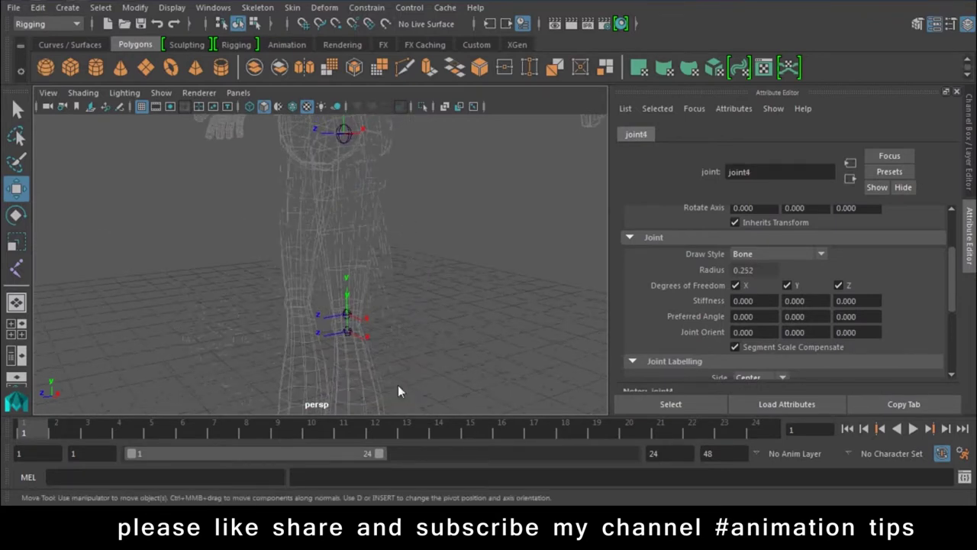
click(349, 336)
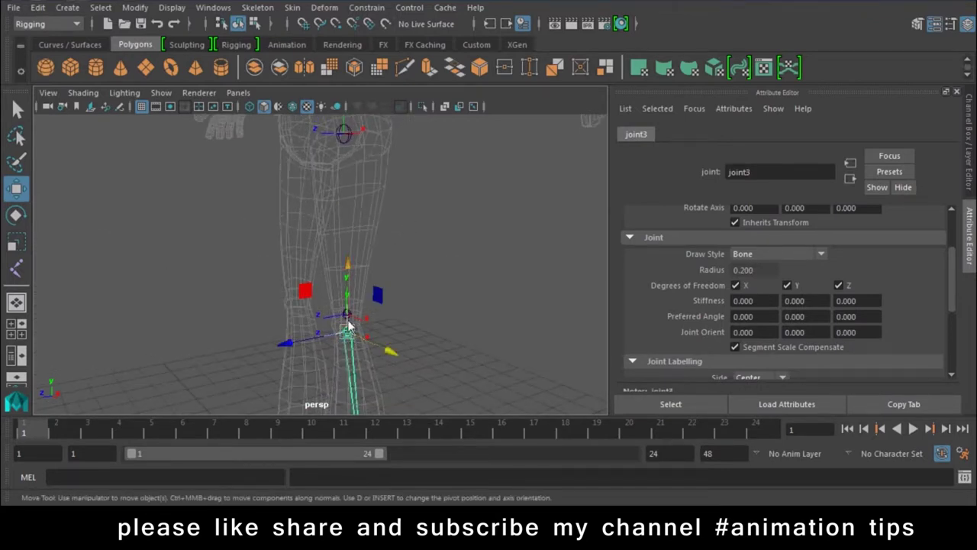
click(347, 313)
click(276, 341)
click(353, 334)
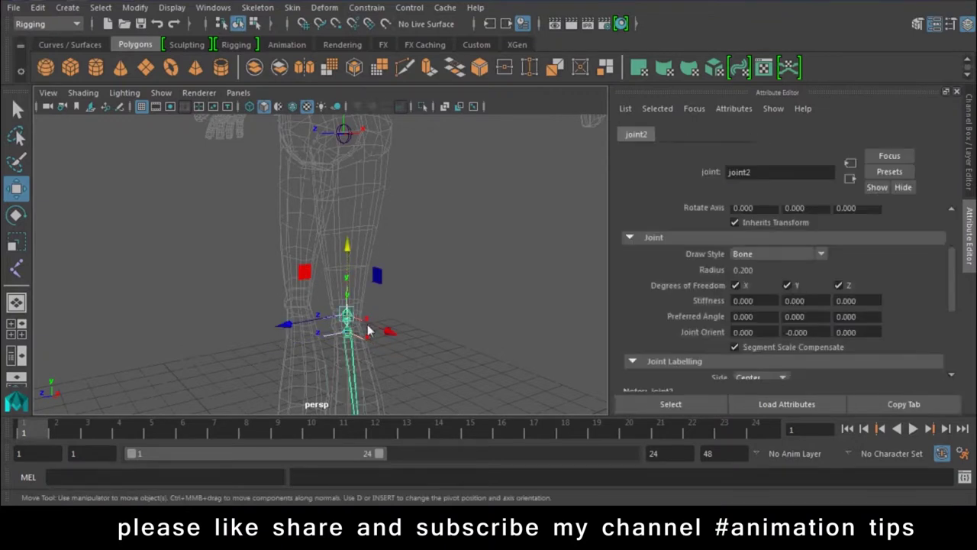
shift+click(344, 136)
key(p)
click(381, 198)
mouse_move(423, 255)
alt+mouse_down()
mouse_move(298, 276)
mouse_move(445, 329)
mouse_move(427, 285)
mouse_move(349, 272)
mouse_move(371, 305)
mouse_move(368, 255)
alt+mouse_up()
click(369, 255)
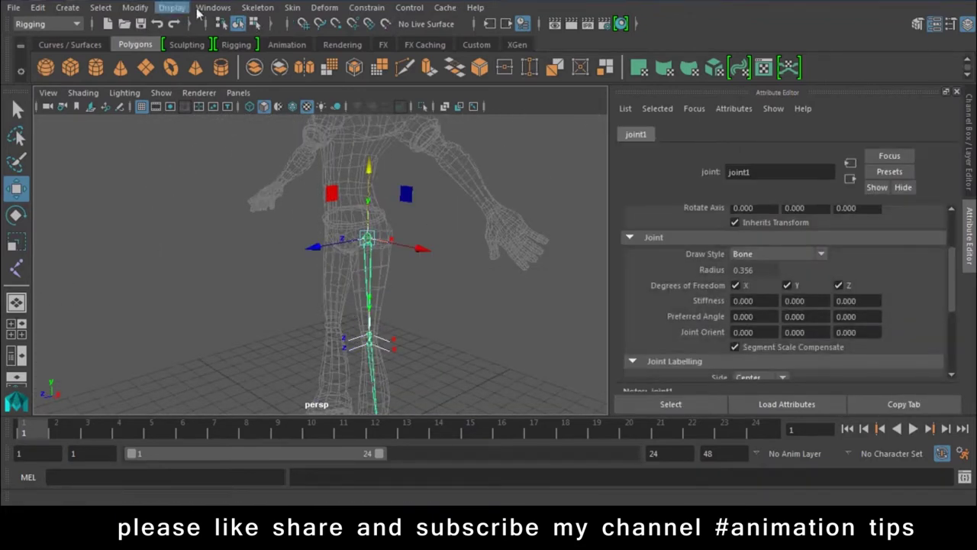
click(257, 8)
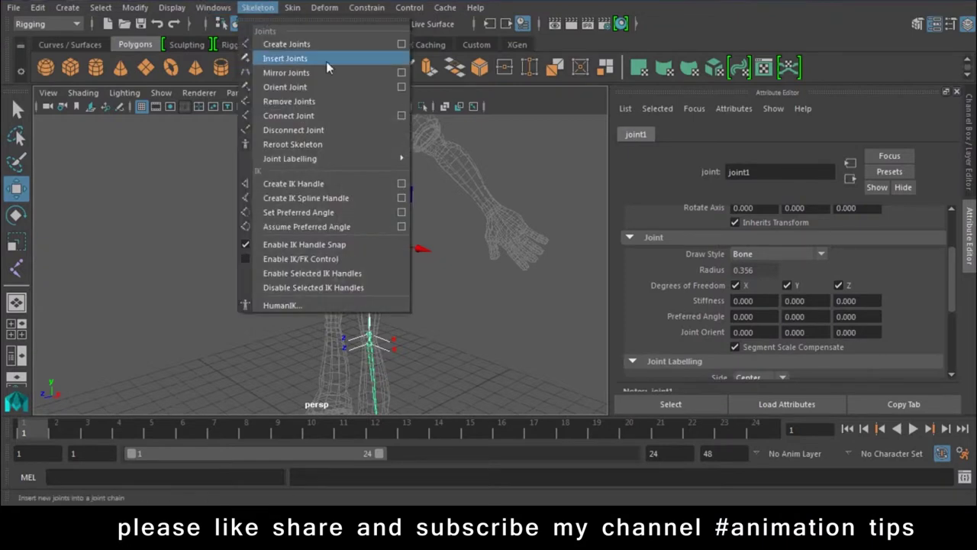
click(401, 87)
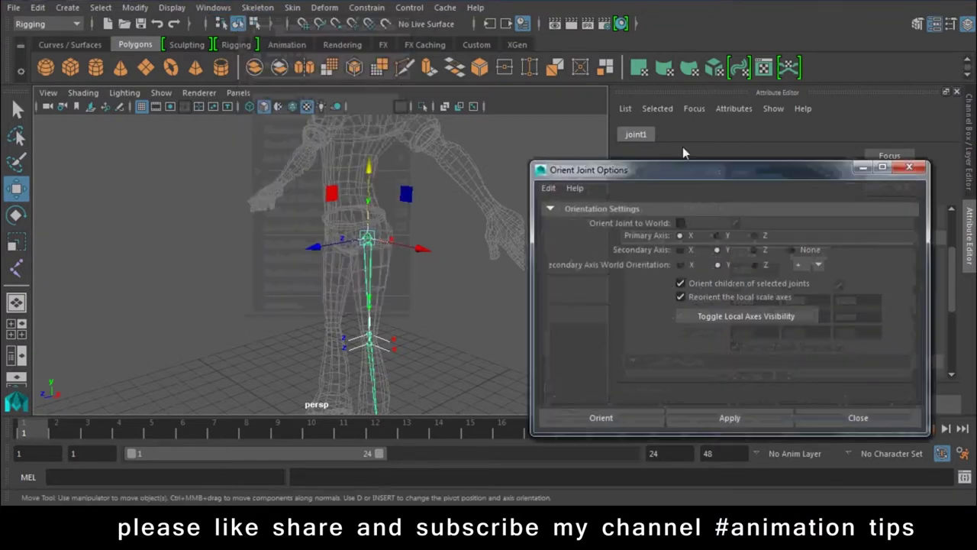
click(642, 66)
click(672, 91)
mouse_move(392, 262)
alt+mouse_down()
mouse_move(451, 331)
mouse_move(407, 270)
alt+mouse_up()
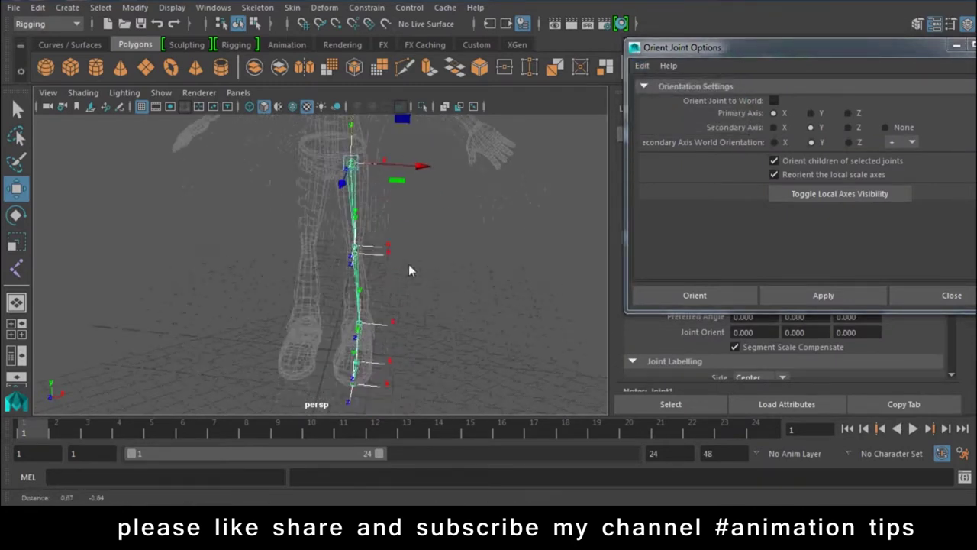
click(813, 113)
click(802, 293)
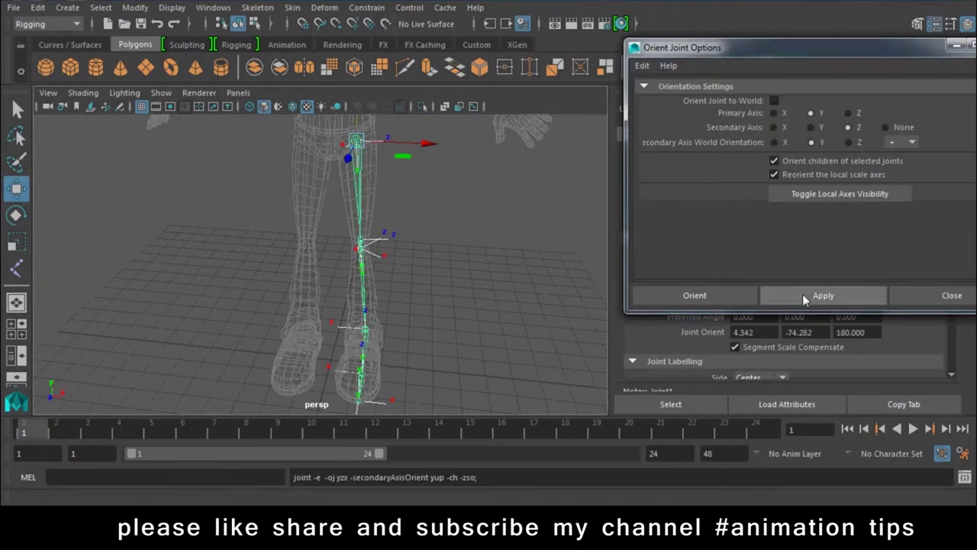
mouse_move(406, 332)
alt+mouse_down()
mouse_move(475, 322)
mouse_move(458, 318)
alt+mouse_up()
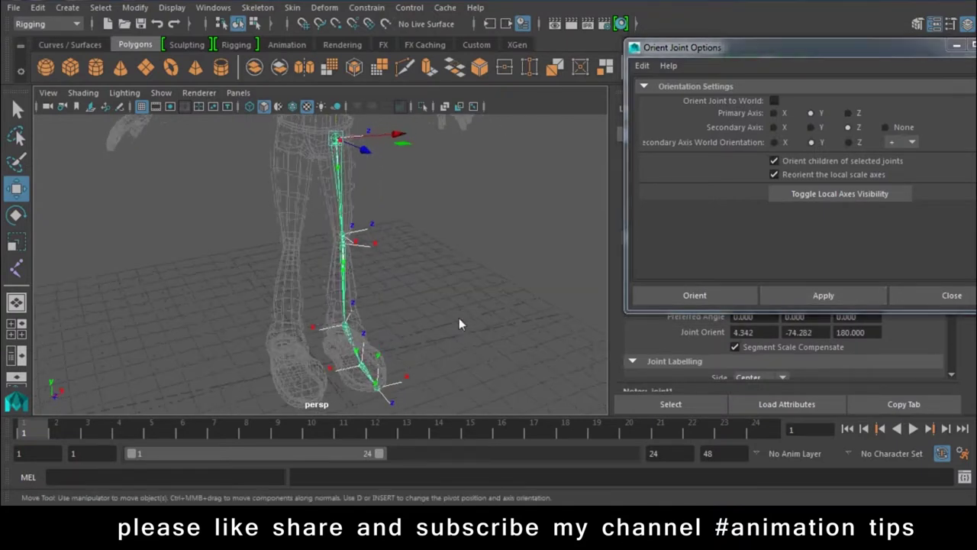
key(ctrl+z)
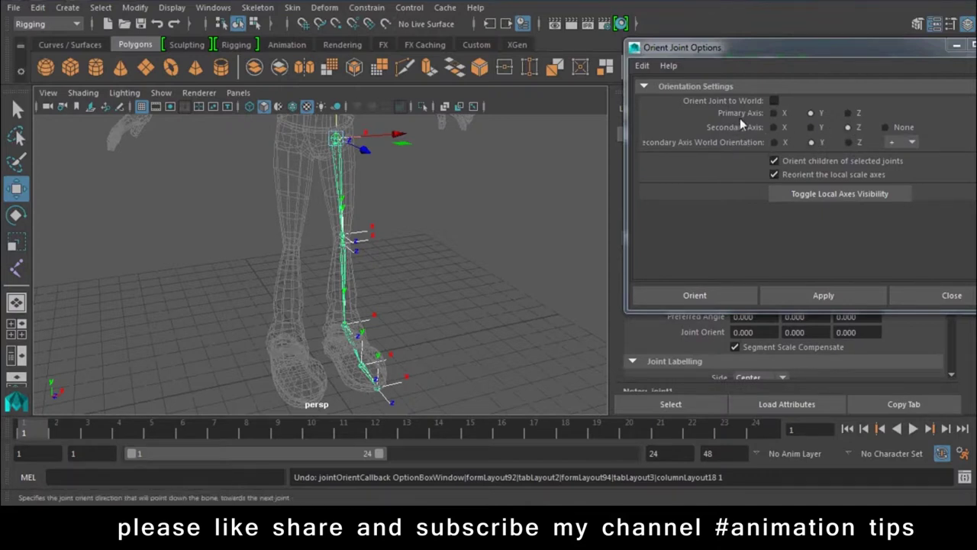
alt+drag(272, 254, 466, 246)
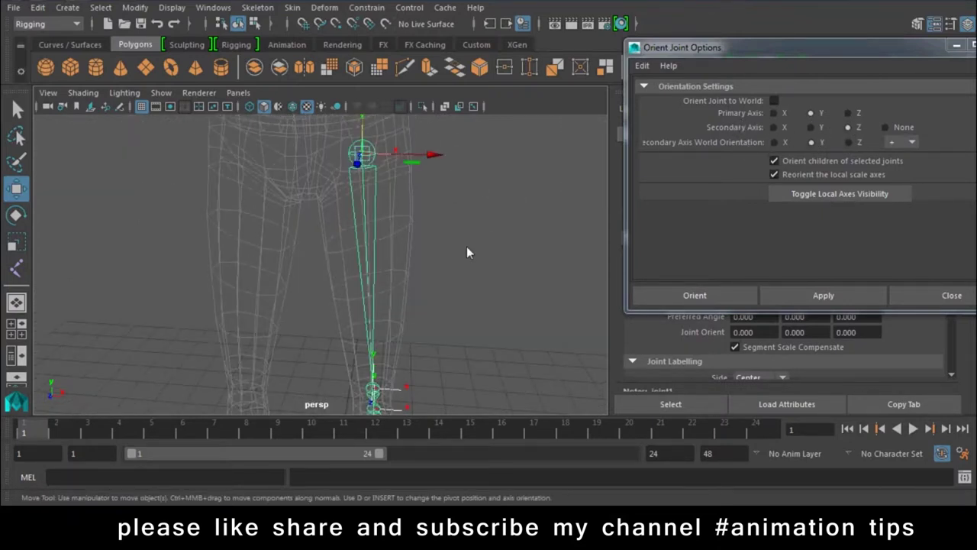
click(340, 260)
key(f)
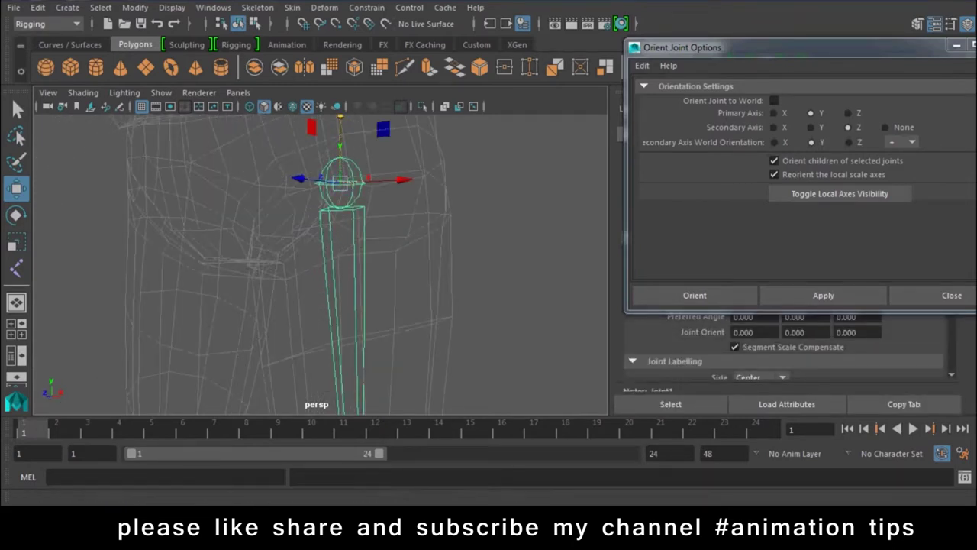
click(775, 113)
click(794, 294)
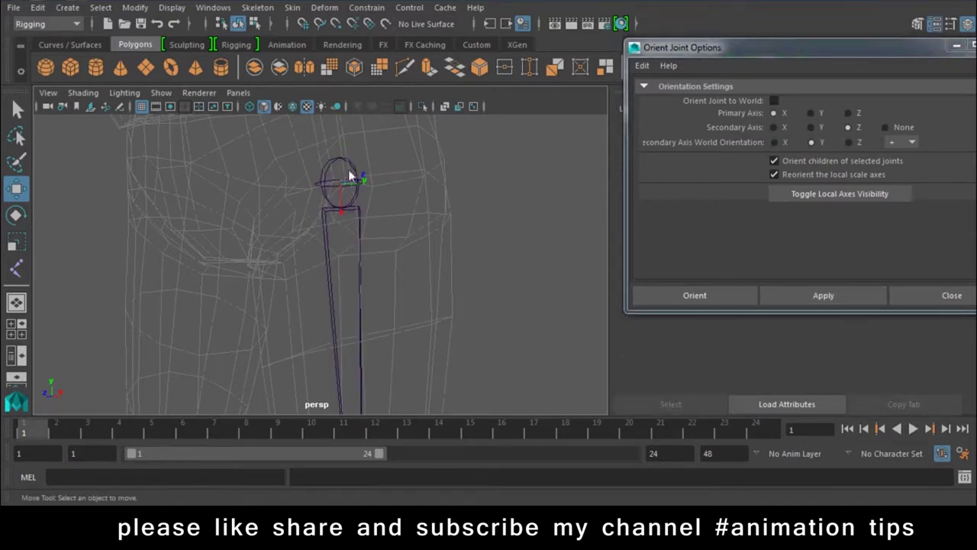
key(ctrl+z)
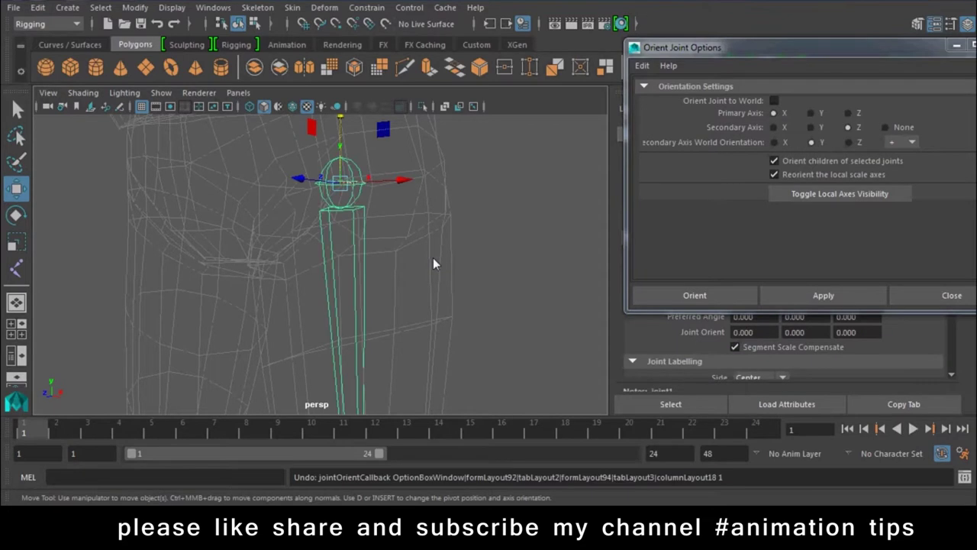
alt+right_drag(537, 360, 406, 318)
alt+middle_drag(406, 318, 466, 287)
alt+right_drag(466, 287, 378, 233)
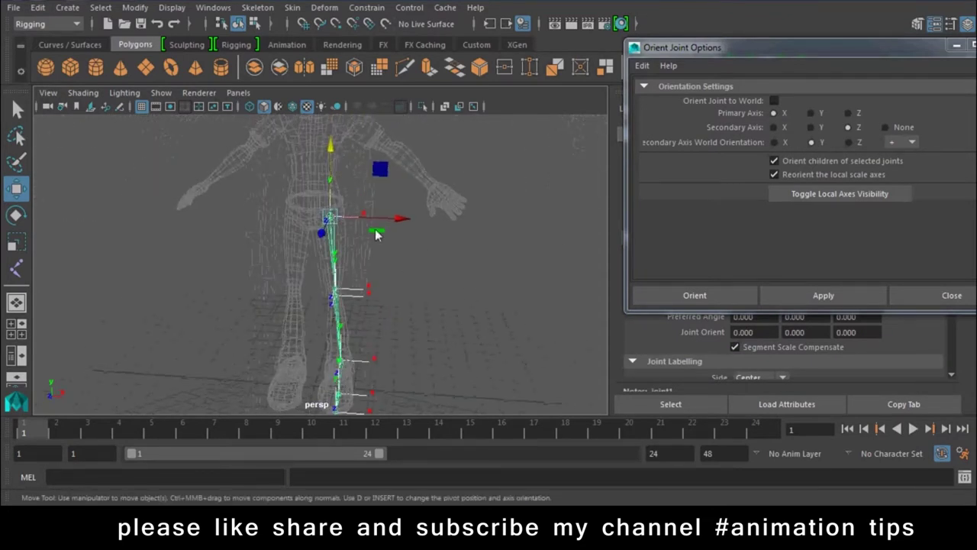
click(924, 295)
alt+right_drag(550, 252, 481, 301)
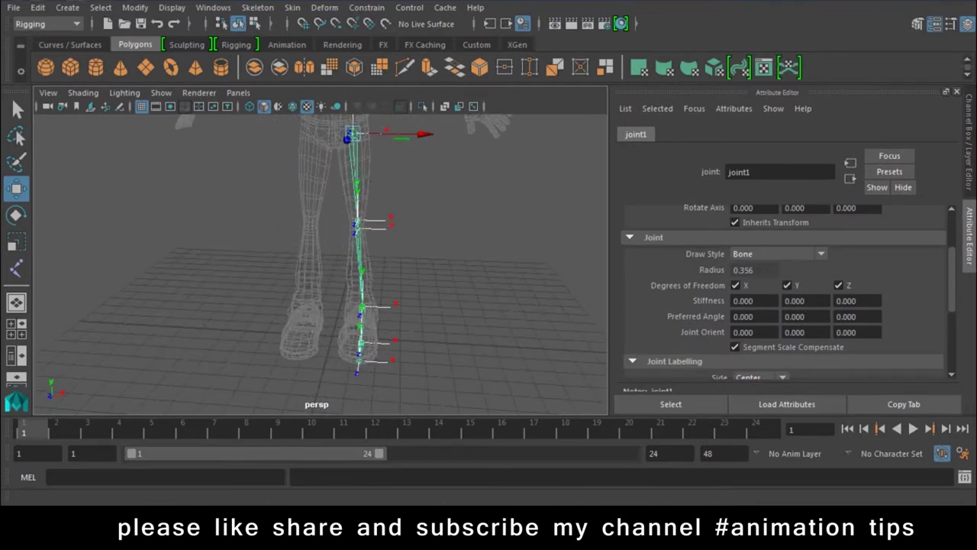
Step: Select all joints and hide their local rotation axes
click(93, 8)
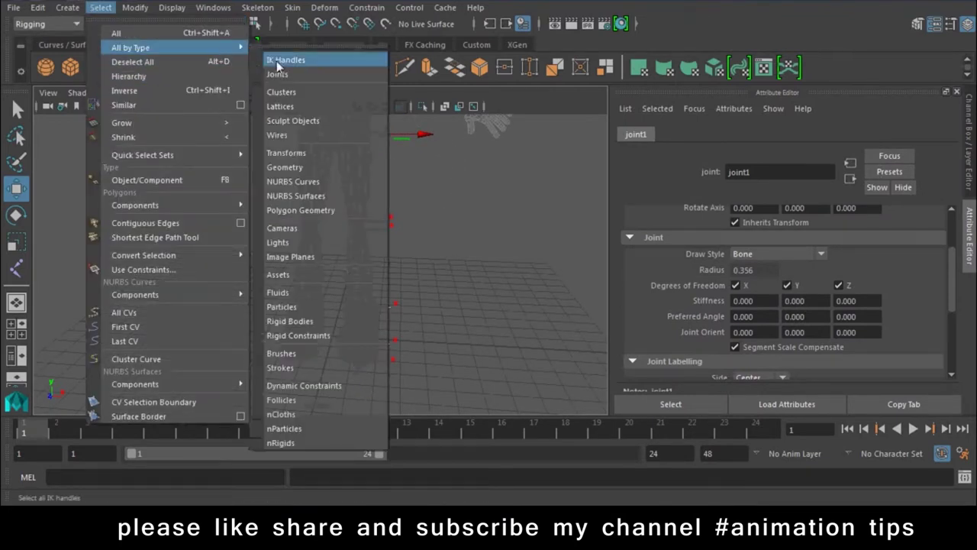
click(336, 60)
click(172, 8)
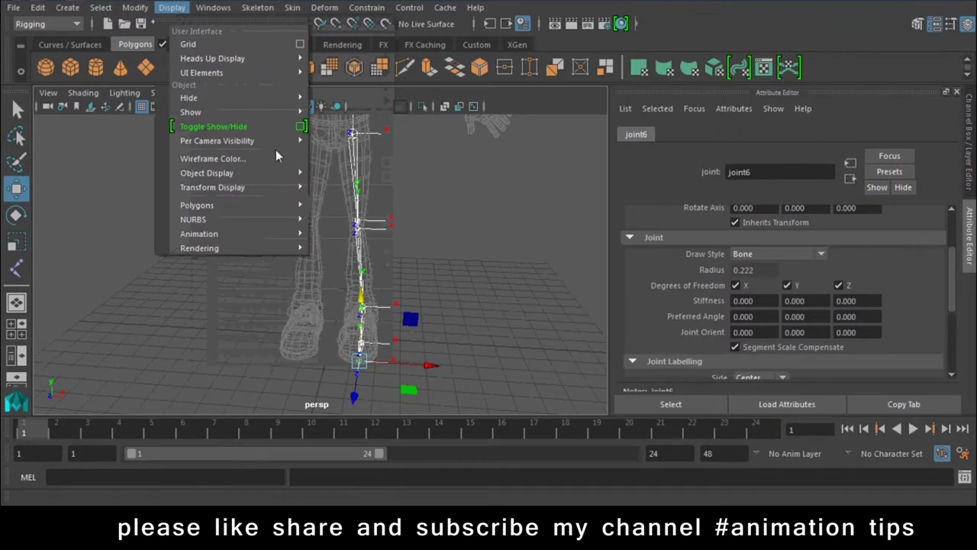
click(404, 196)
click(476, 214)
mouse_move(477, 214)
alt+mouse_down()
mouse_move(287, 281)
mouse_move(527, 282)
alt+mouse_up()
Step: Select the hip joint1 and view its values in the Channel Box
scroll(445, 231, down, 2)
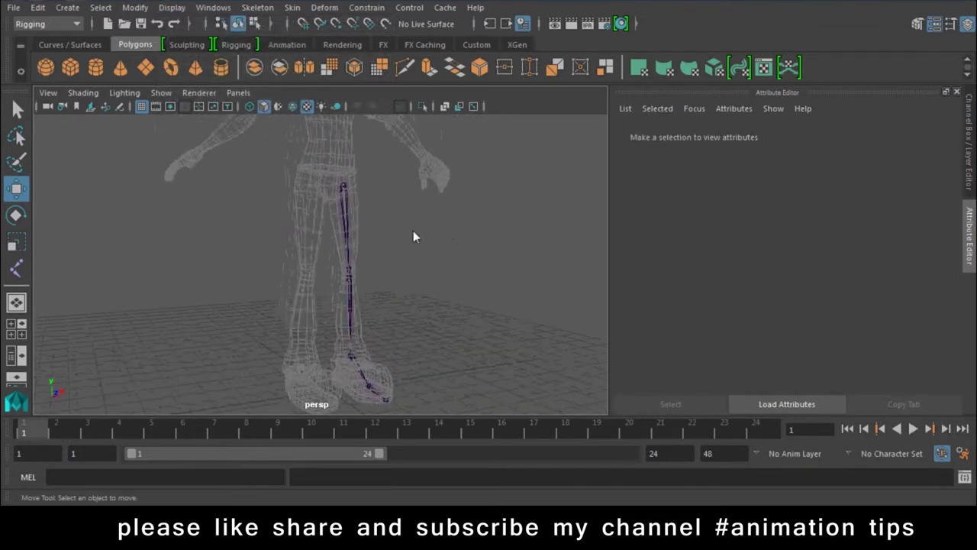
click(345, 229)
click(968, 153)
Step: Rename the hip joint to L_thigh_jt
click(845, 139)
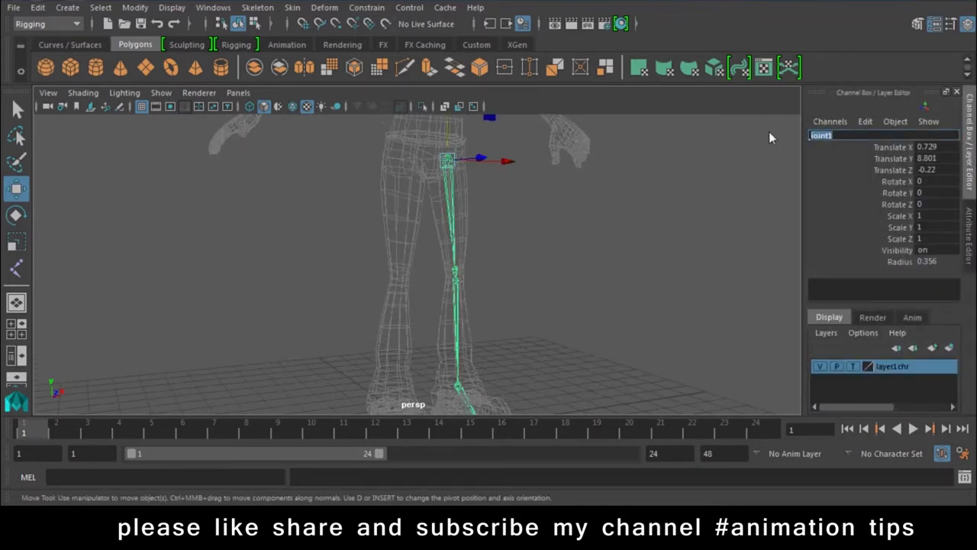
text(L_)
text( thigh)
text(_jt)
key(Return)
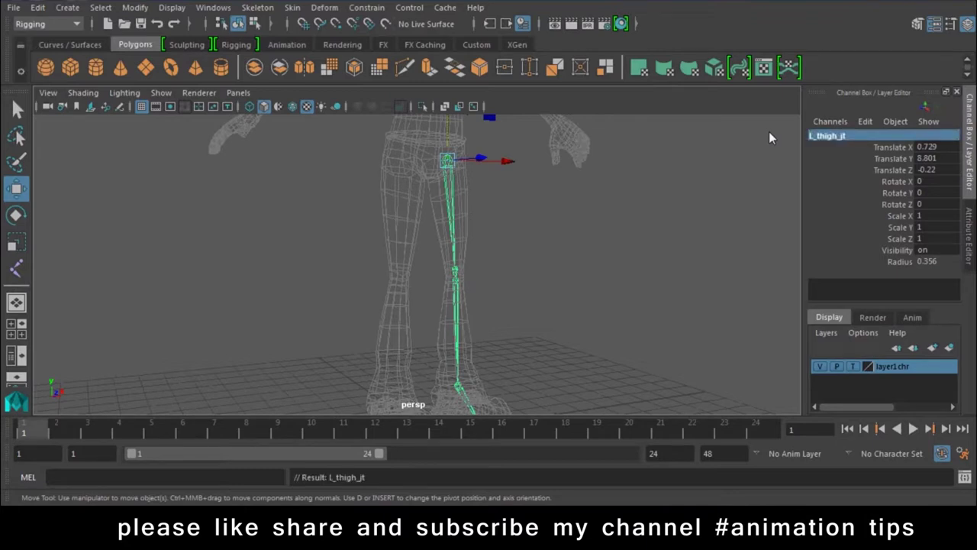
click(870, 136)
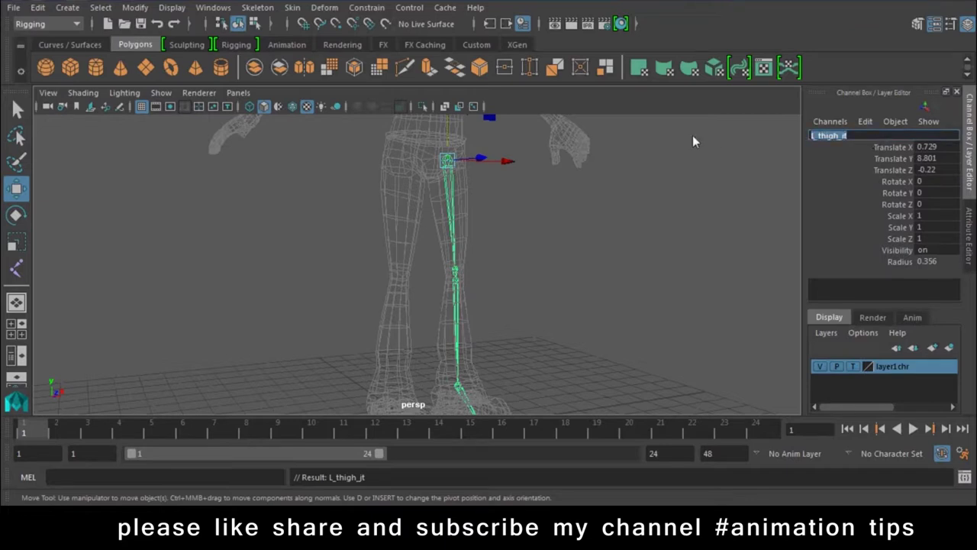
Step: Select the knee joint and rename it L_knee_jt
click(455, 286)
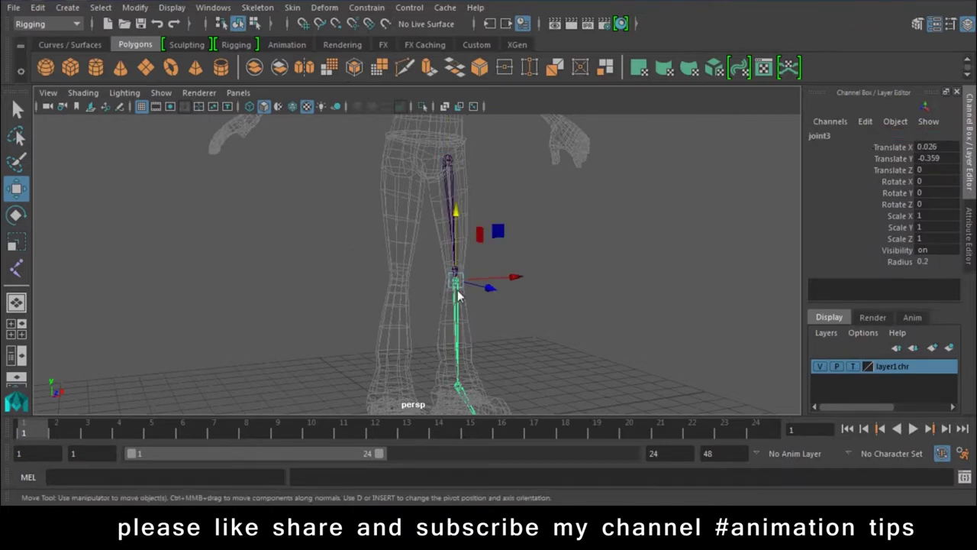
click(577, 231)
scroll(429, 297, up, 4)
scroll(459, 256, down, 2)
click(442, 238)
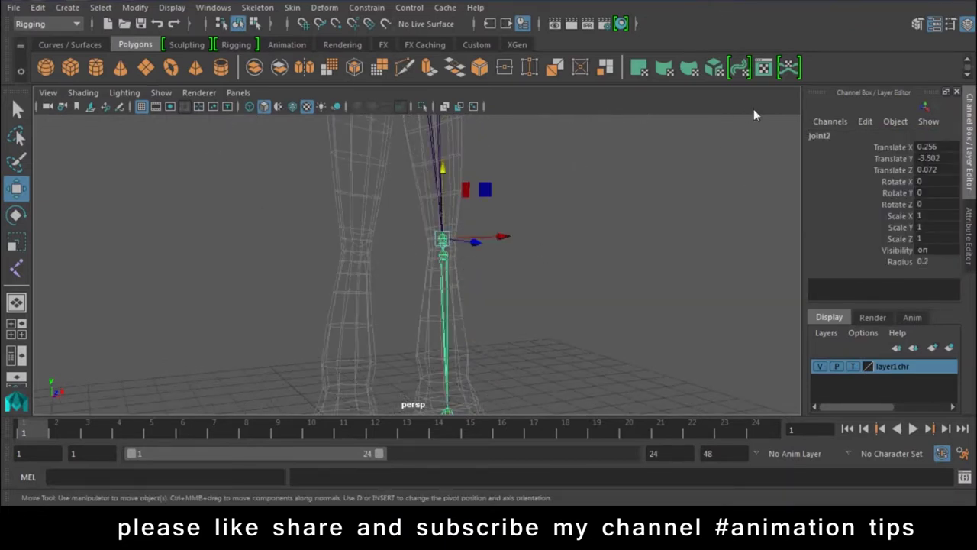
click(834, 138)
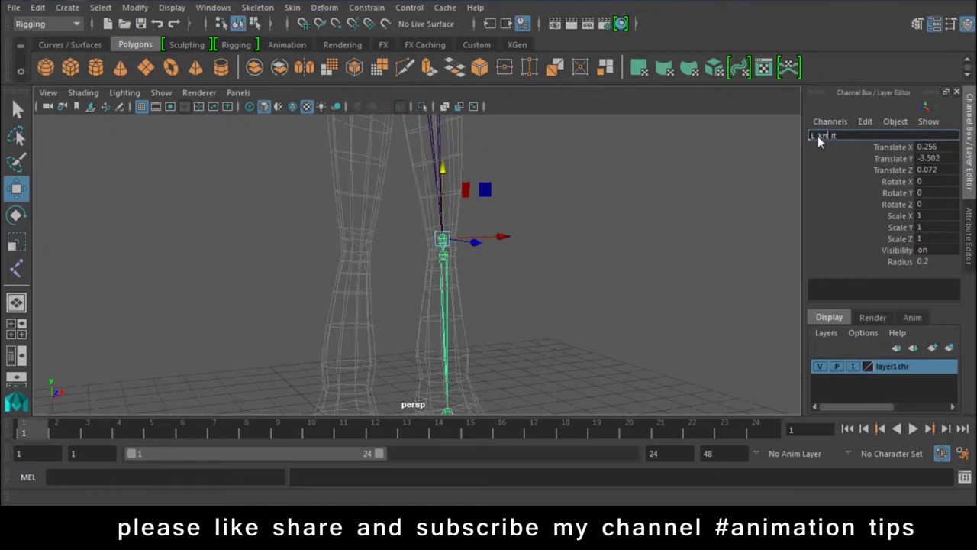
text(ee)
key(Return)
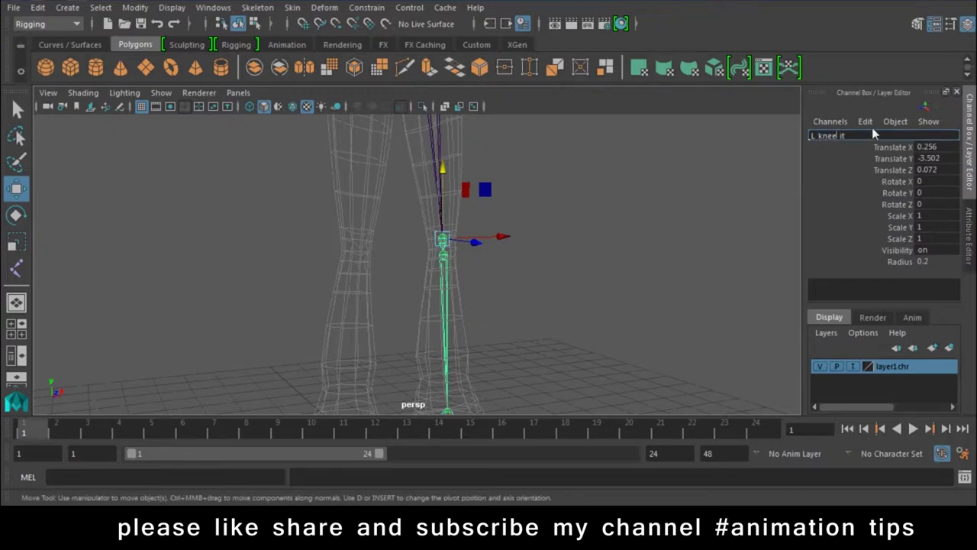
Step: Rename the second knee joint to L_knee_jt2
click(440, 265)
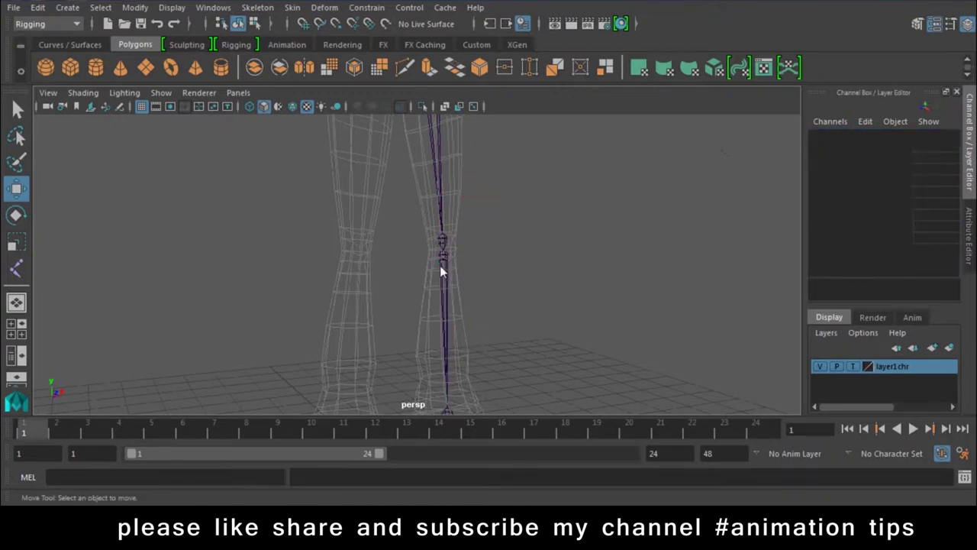
click(441, 264)
click(818, 136)
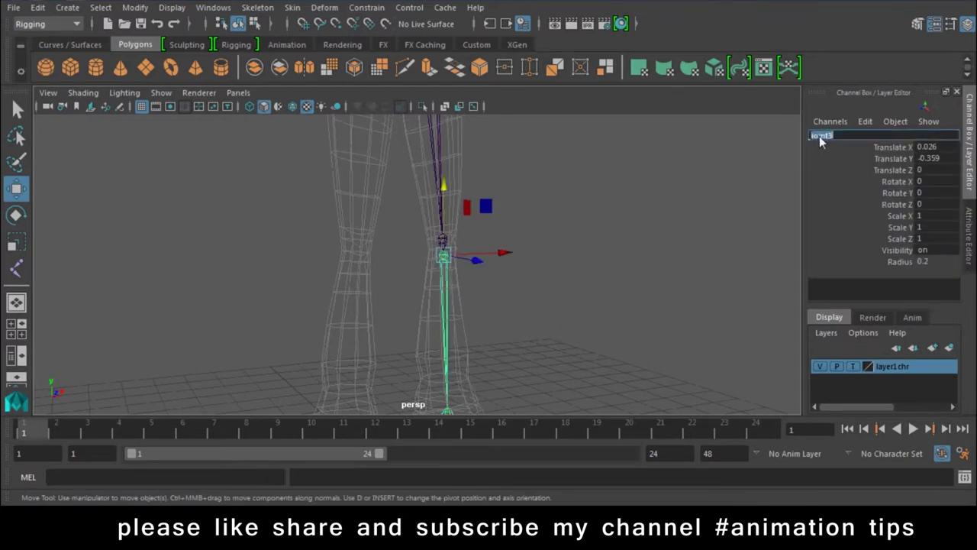
text(L_knee_jt)
text(2)
key(Return)
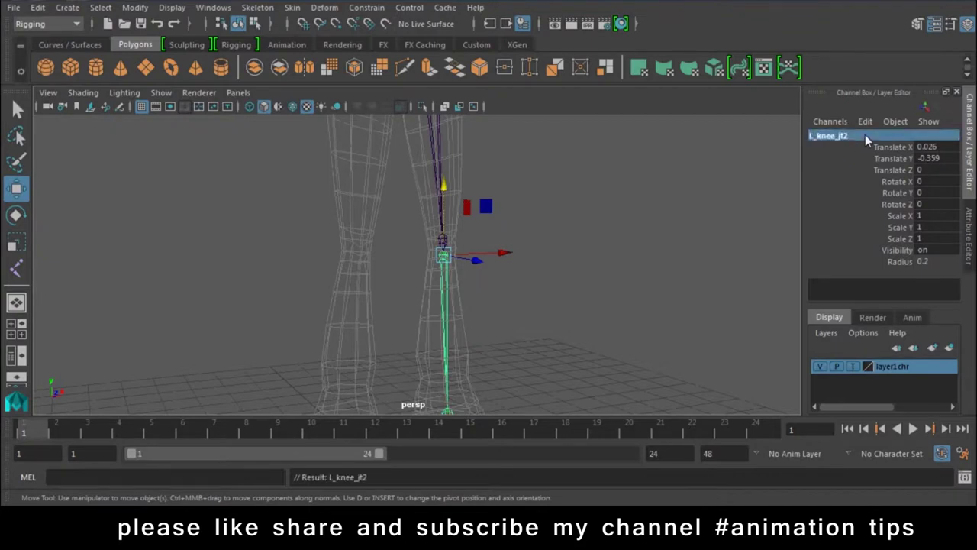
Step: Step down to the ankle joint and rename it L_ankle_jt
alt+drag(627, 278, 546, 269)
key(Down)
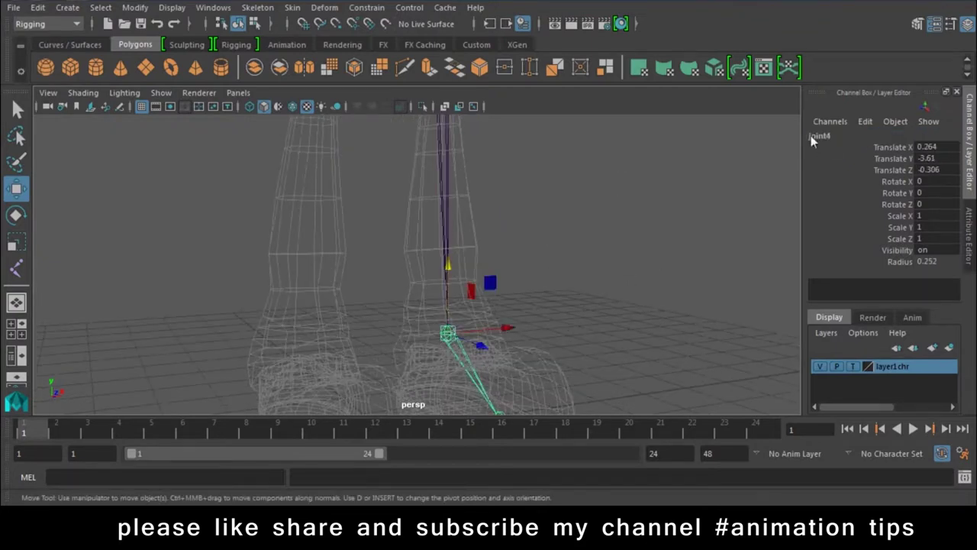
double_click(851, 136)
text(L_knee_jt)
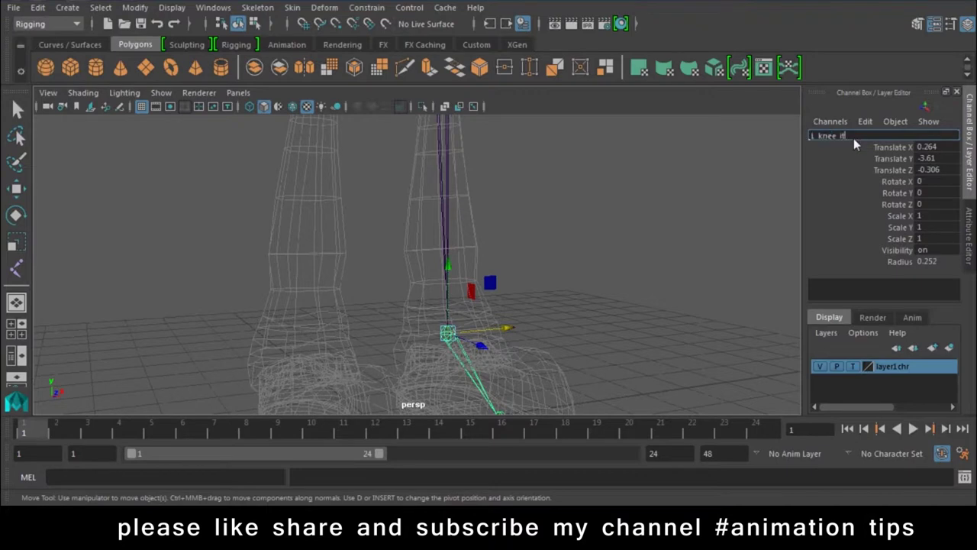
double_click(823, 138)
text(e)
key(Return)
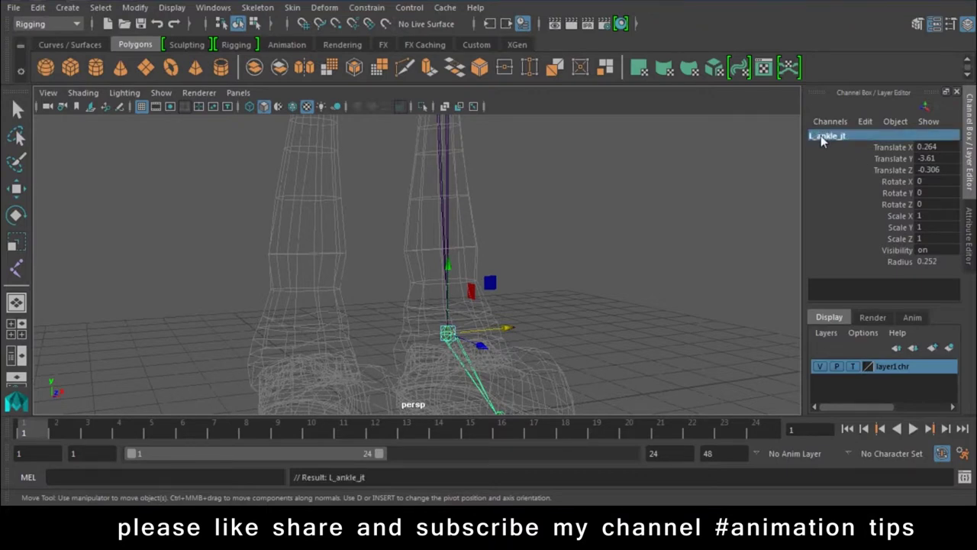
Step: Rename the ball-of-foot joint to L_ball_jt
alt+drag(601, 332, 525, 328)
click(479, 319)
double_click(822, 136)
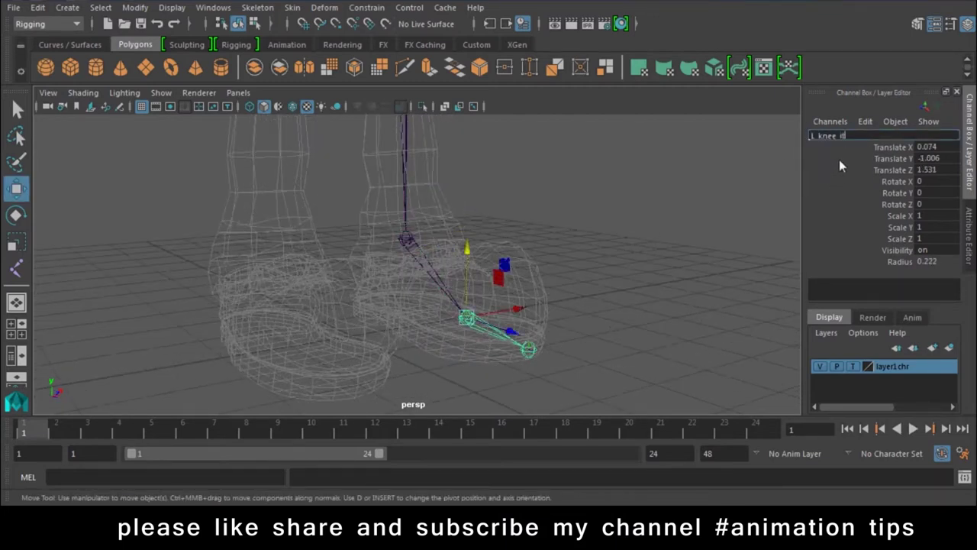
drag(836, 136, 818, 135)
text(ball)
key(Return)
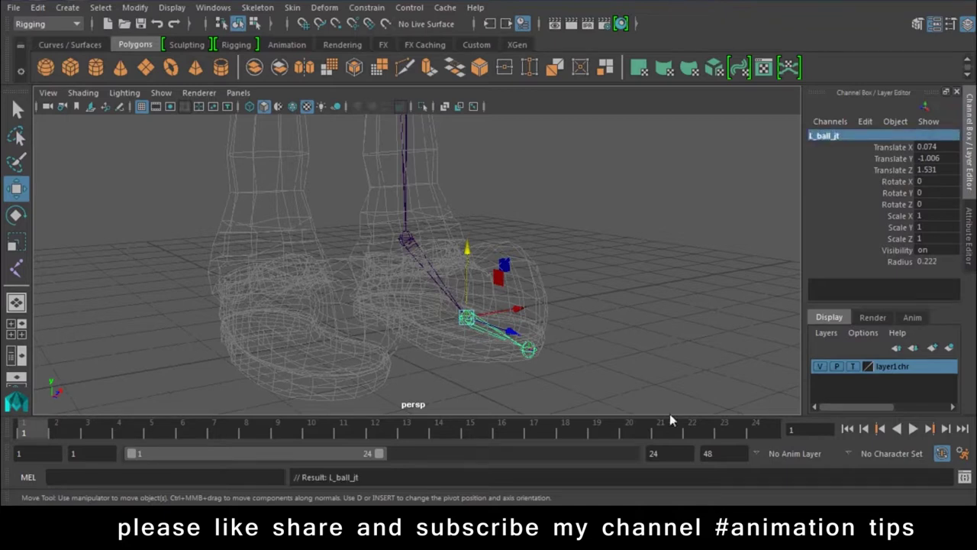
Step: Rename the toe joint to L_toe_jt
click(635, 299)
click(527, 349)
double_click(833, 137)
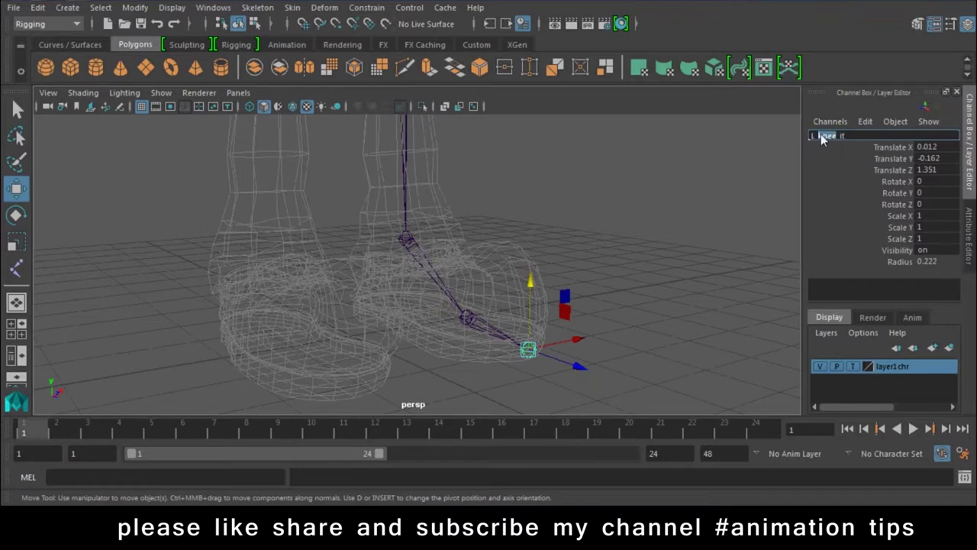
text(toe)
key(Return)
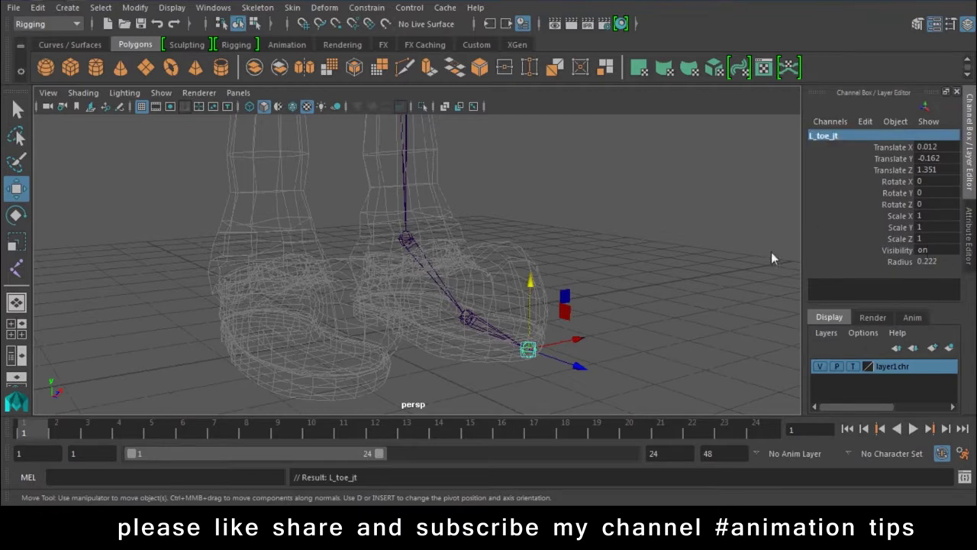
alt+drag(771, 252, 452, 270)
Step: Select the L_thigh_jt chain from a front view of the legs
click(408, 212)
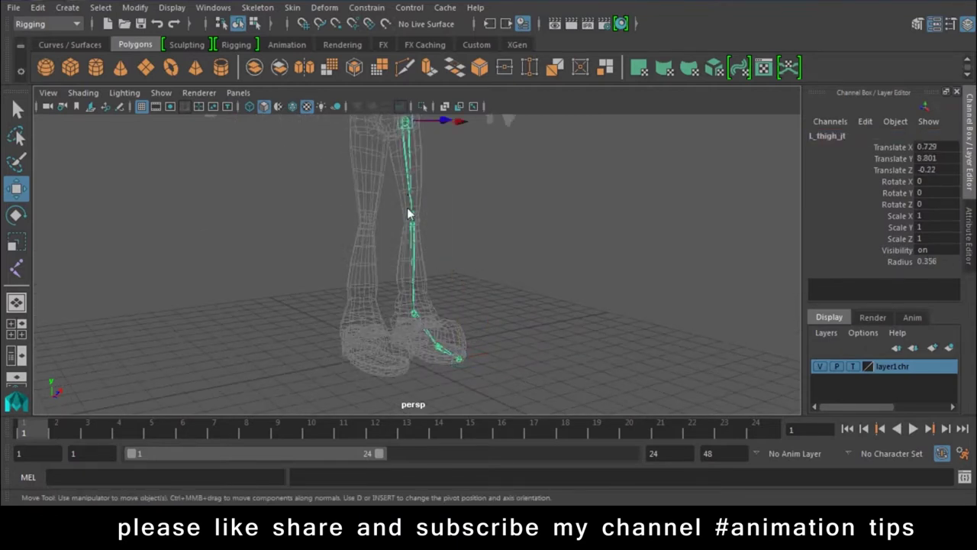
scroll(736, 250, up, 2)
alt+drag(736, 250, 439, 174)
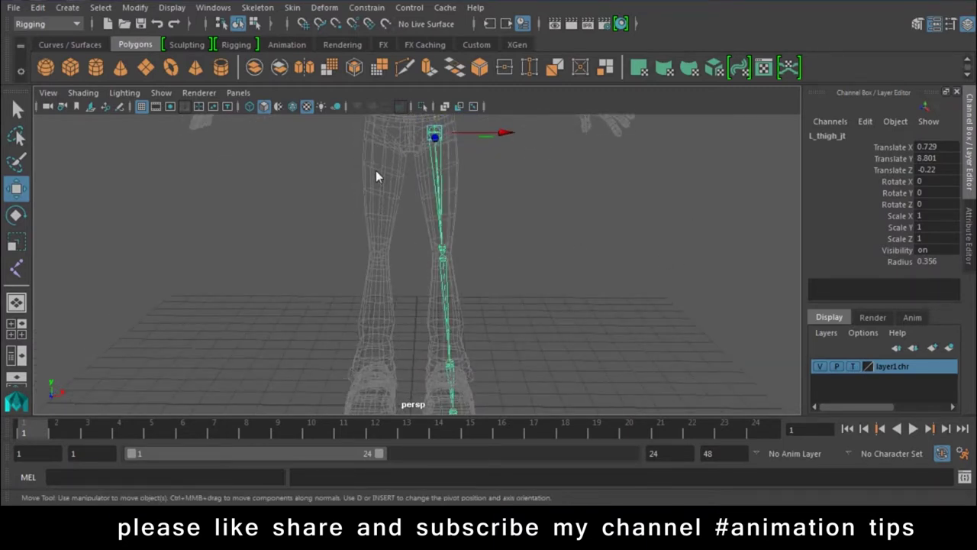
click(452, 178)
click(436, 168)
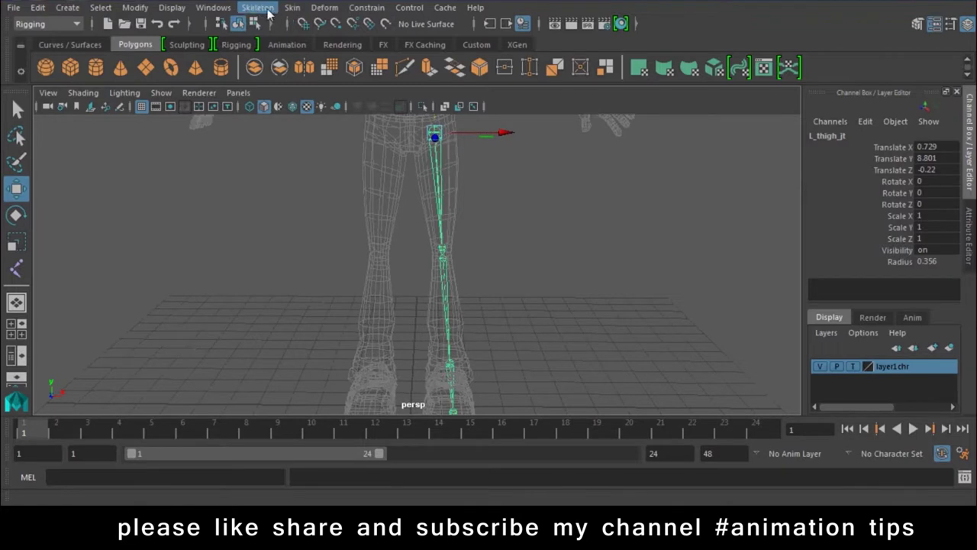
Step: Reset the Orient Joint options to defaults with Y as secondary axis, then close them
click(257, 8)
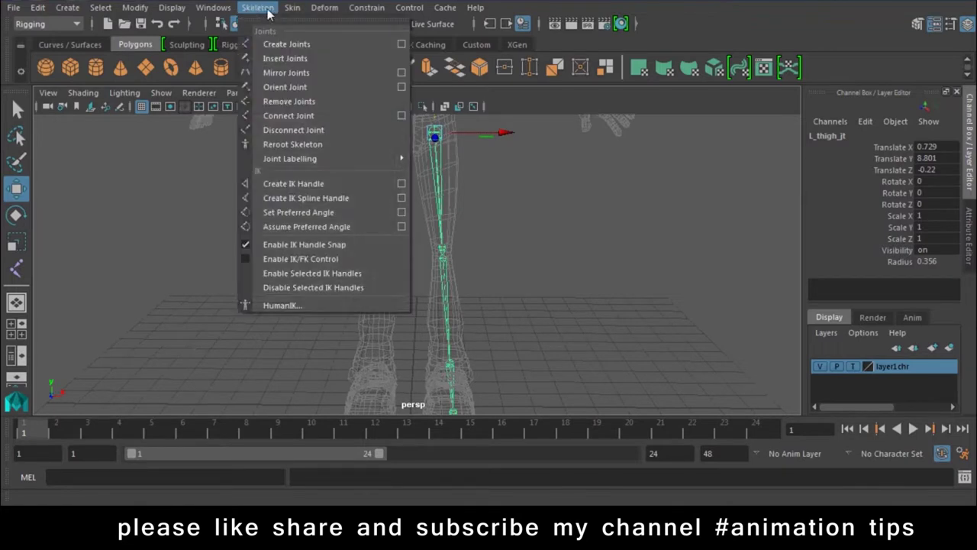
click(402, 86)
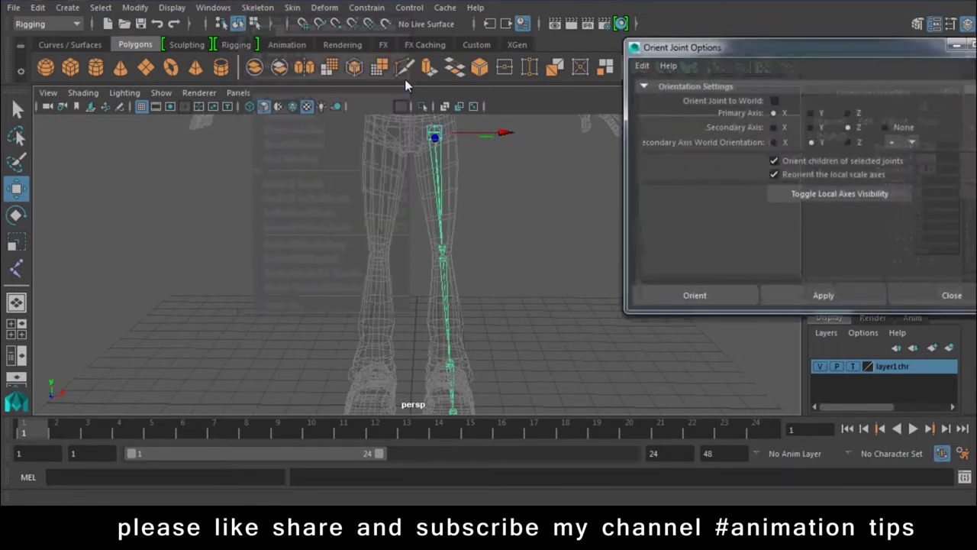
drag(763, 47, 676, 74)
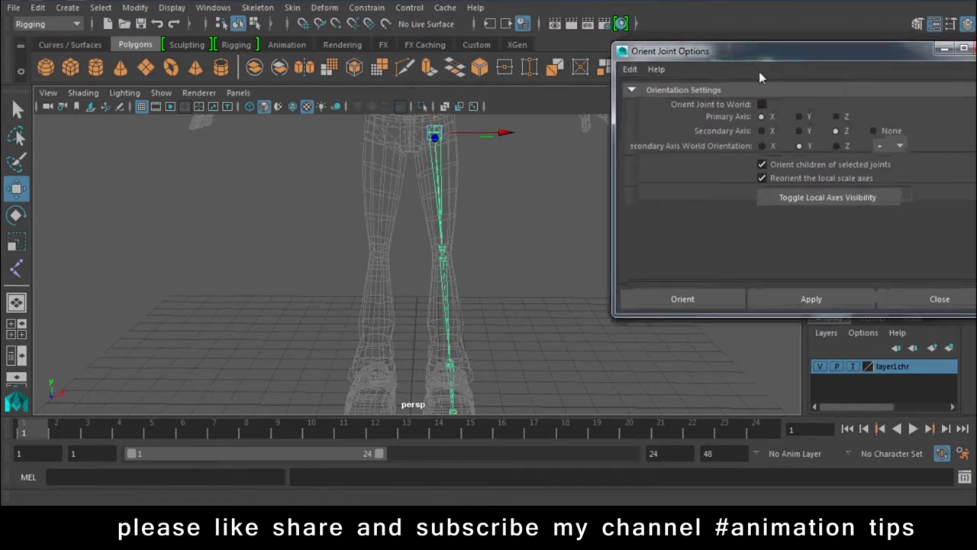
click(555, 92)
click(588, 119)
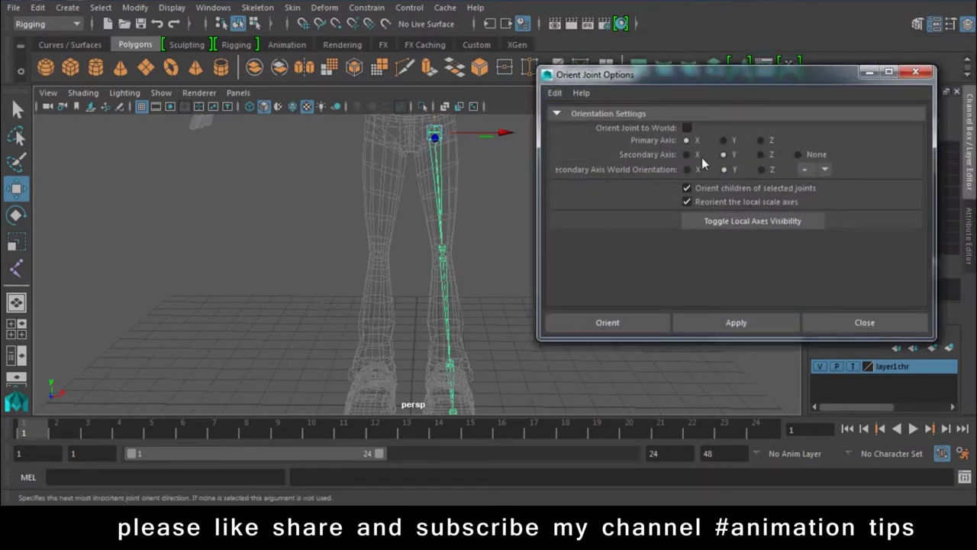
click(555, 92)
click(864, 322)
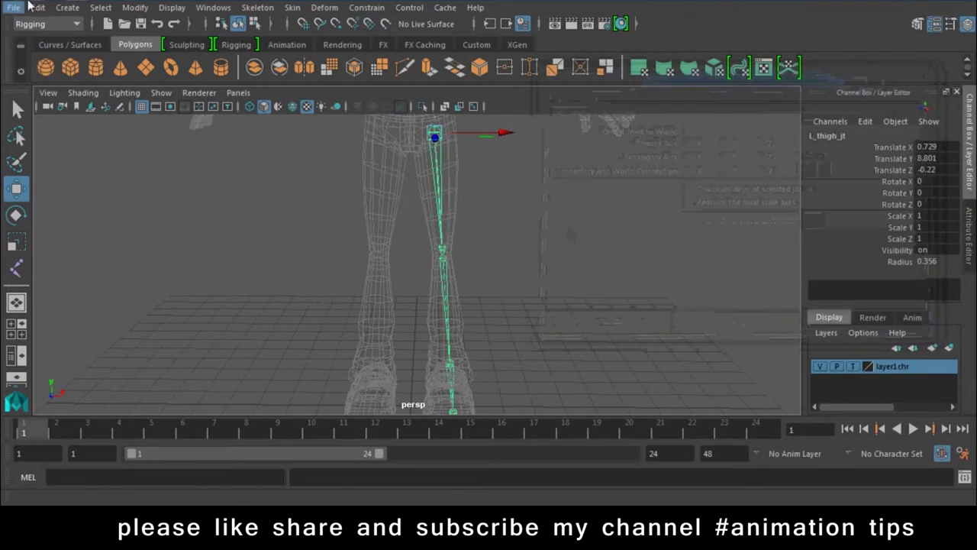
click(257, 7)
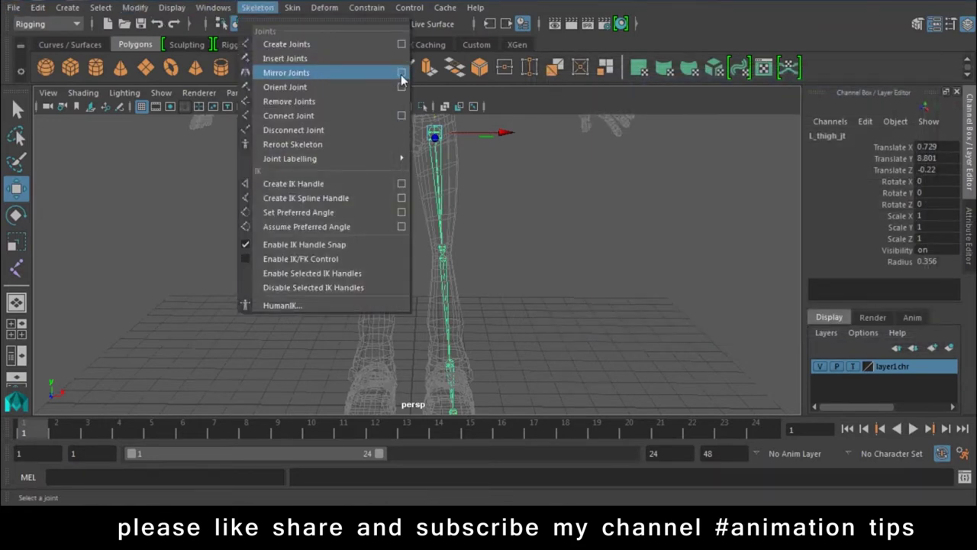
Step: Mirror the left leg joint chain across the YZ plane to make a trial right leg
click(400, 73)
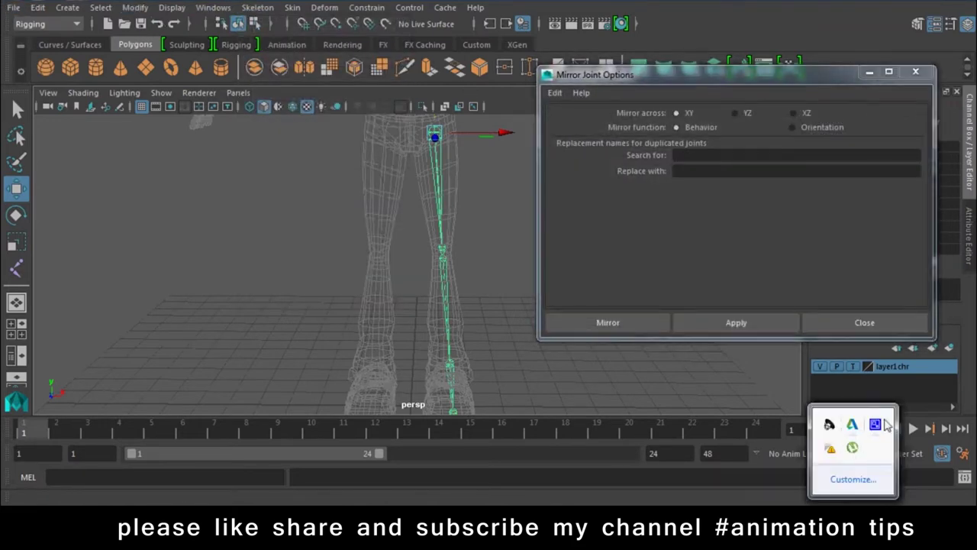
click(874, 424)
click(450, 116)
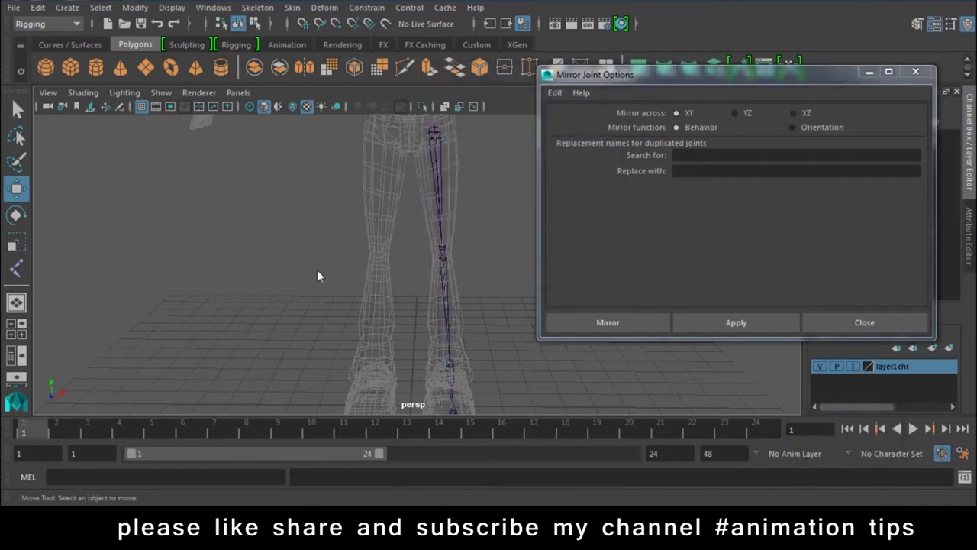
scroll(396, 186, down, 2)
click(431, 163)
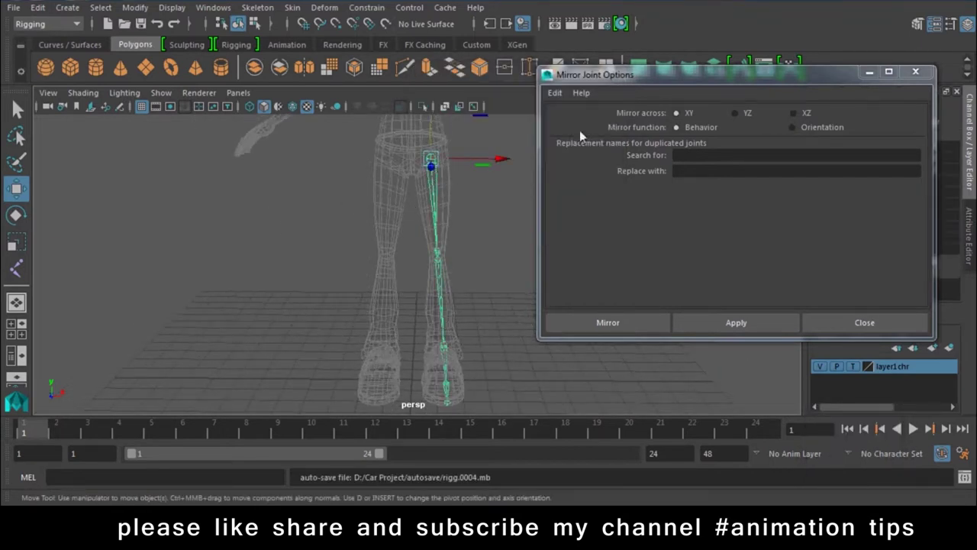
click(745, 113)
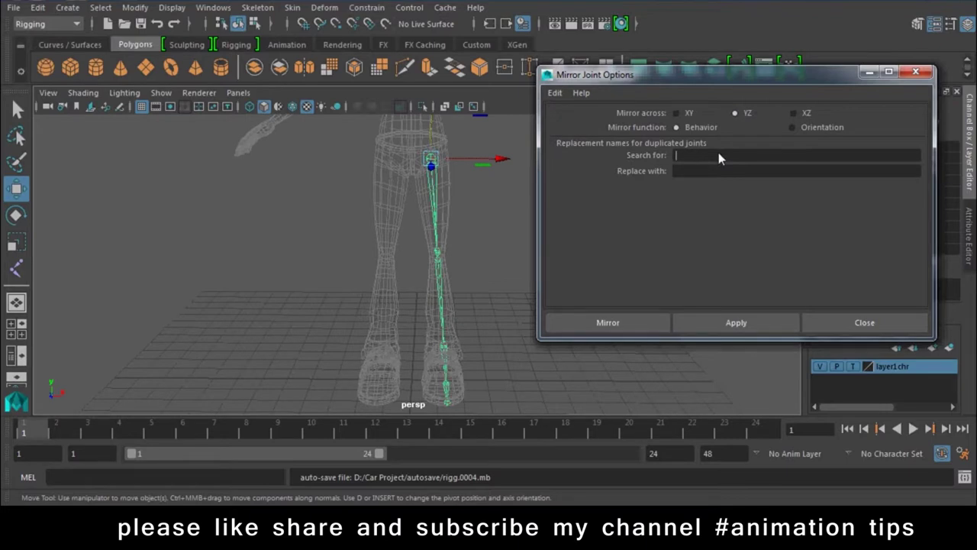
text(L)
click(645, 323)
Step: Inspect the mirrored R_ leg joints, delete that chain, and reselect the left thigh
click(484, 265)
click(403, 178)
scroll(399, 231, up, 3)
click(404, 167)
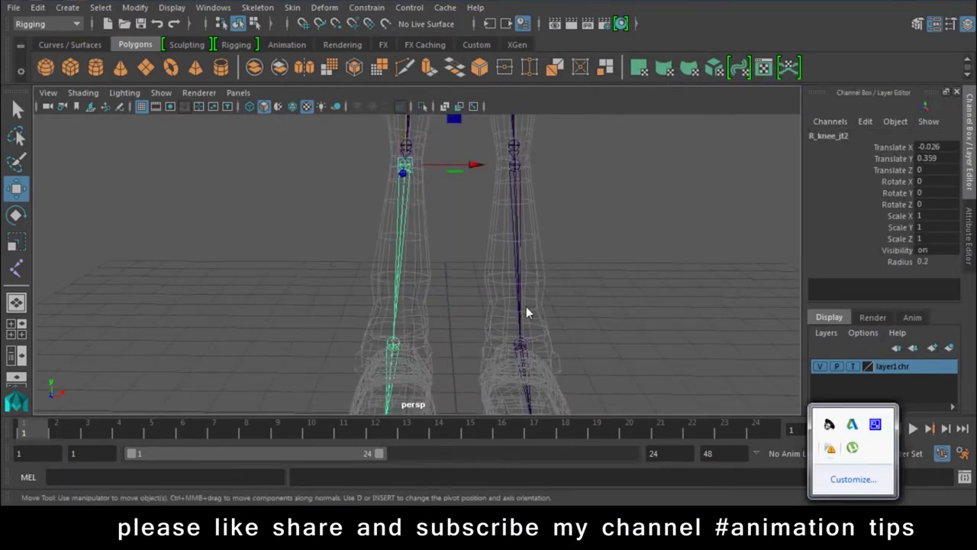
click(526, 306)
scroll(457, 359, down, 4)
click(409, 221)
key(Delete)
click(463, 216)
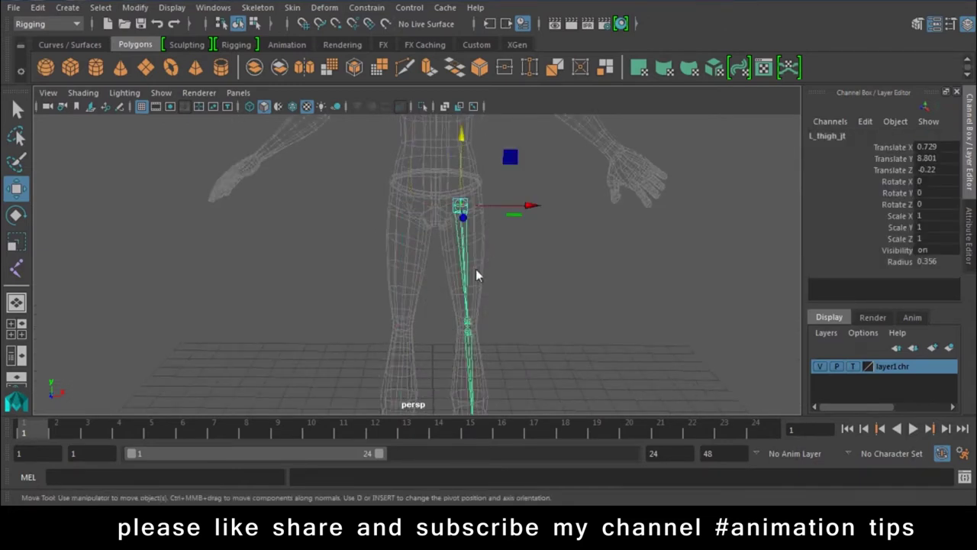
Step: Reset Mirror Joints options and mirror the left leg across YZ, replacing L_ with R_
click(258, 7)
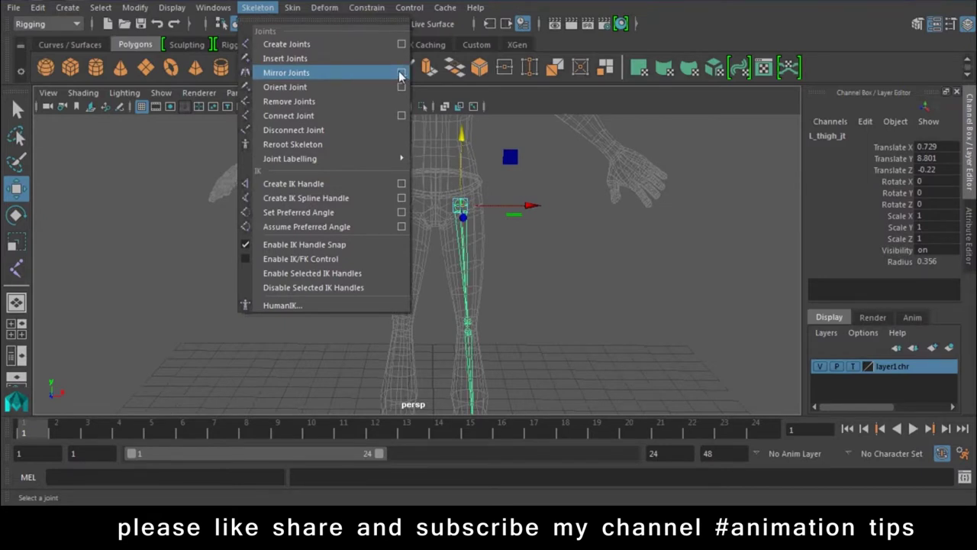
click(400, 74)
click(554, 92)
click(567, 121)
click(745, 118)
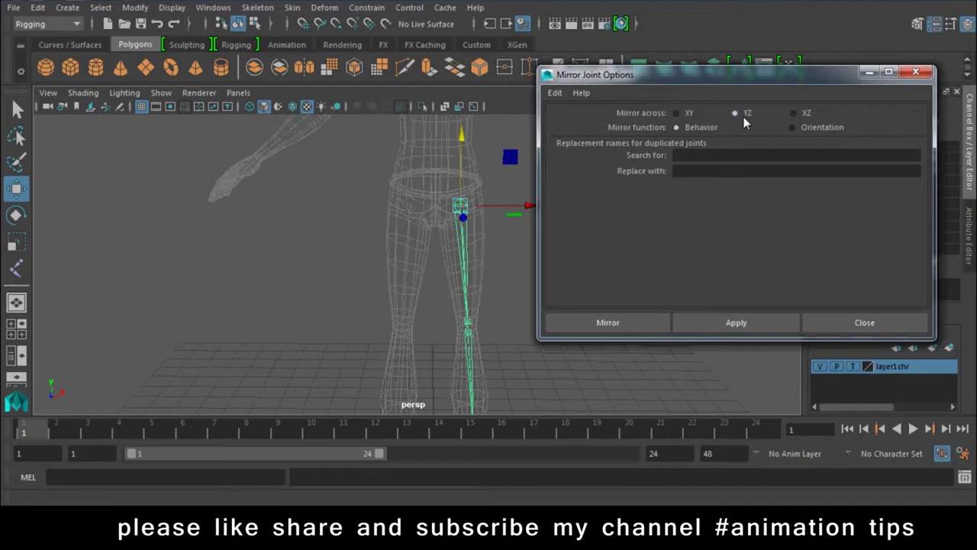
text(L)
click(696, 171)
click(607, 322)
Step: Check the mirrored R_knee_jt and ankle joints, then view the legs from the side
click(534, 290)
click(467, 275)
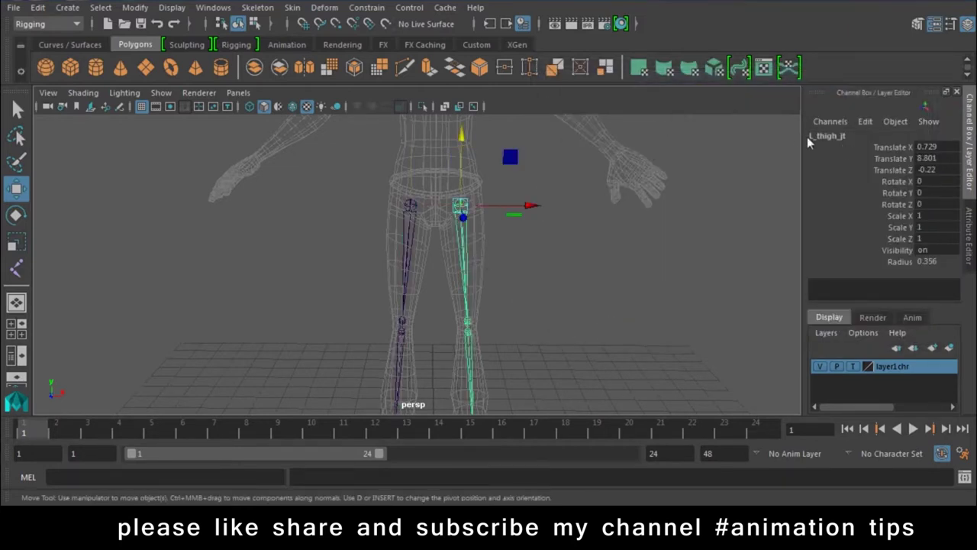
click(468, 324)
scroll(545, 221, up, 3)
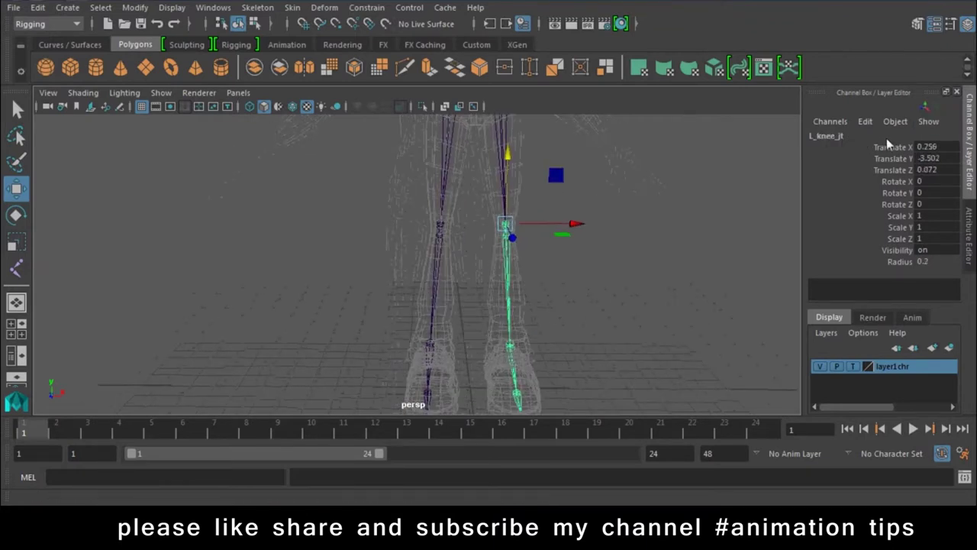
click(440, 225)
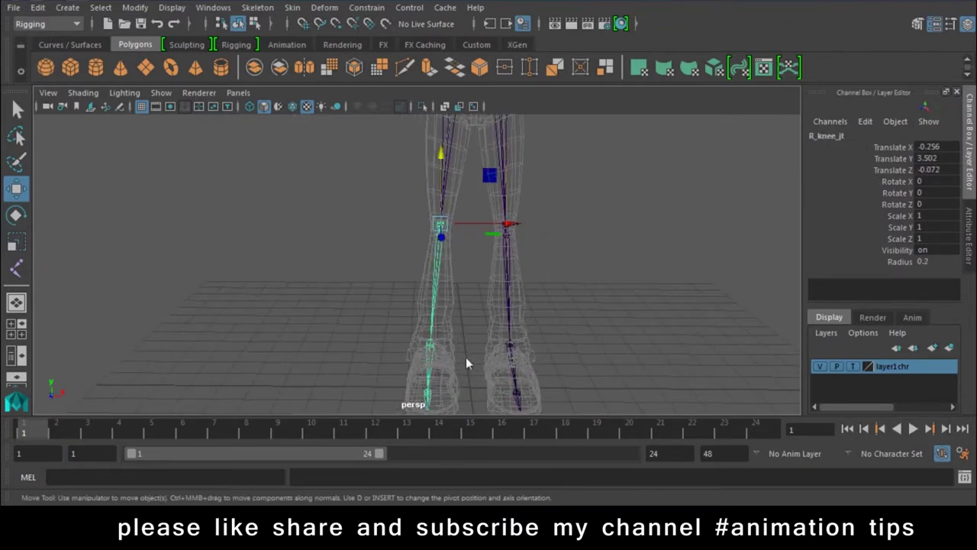
key(Down)
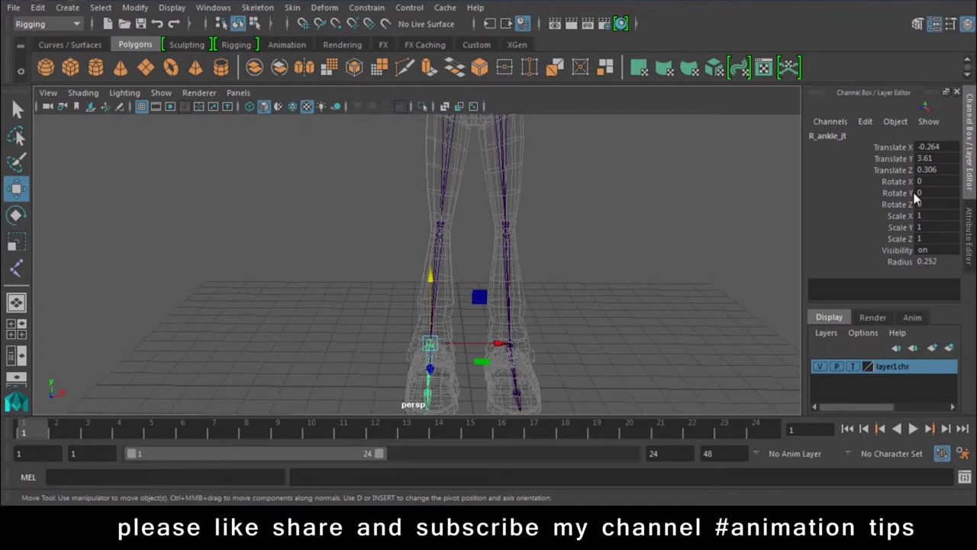
mouse_move(468, 299)
alt+mouse_down()
mouse_move(465, 290)
mouse_move(598, 268)
alt+mouse_up()
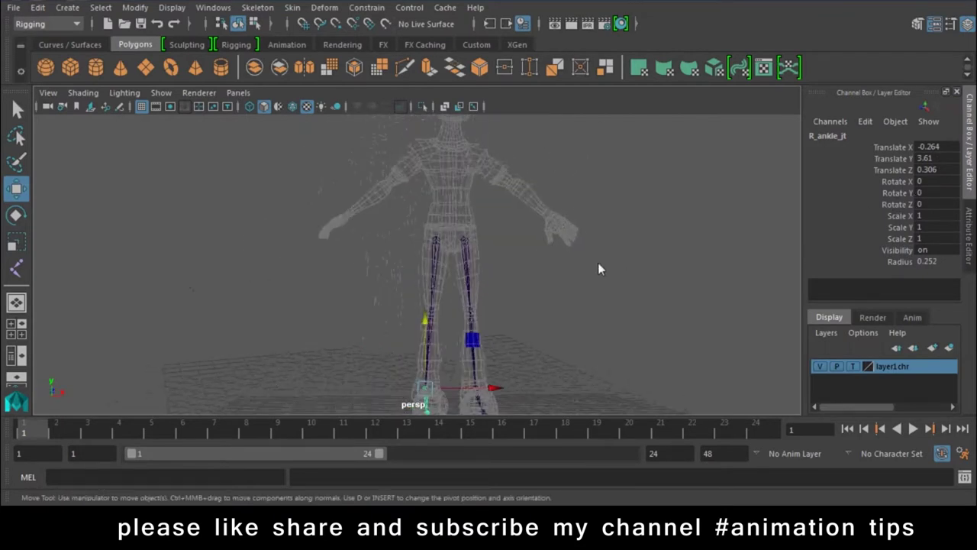
scroll(606, 256, up, 3)
key(space)
Step: In front view, place a new joint between the tops of the two legs
drag(621, 219, 618, 257)
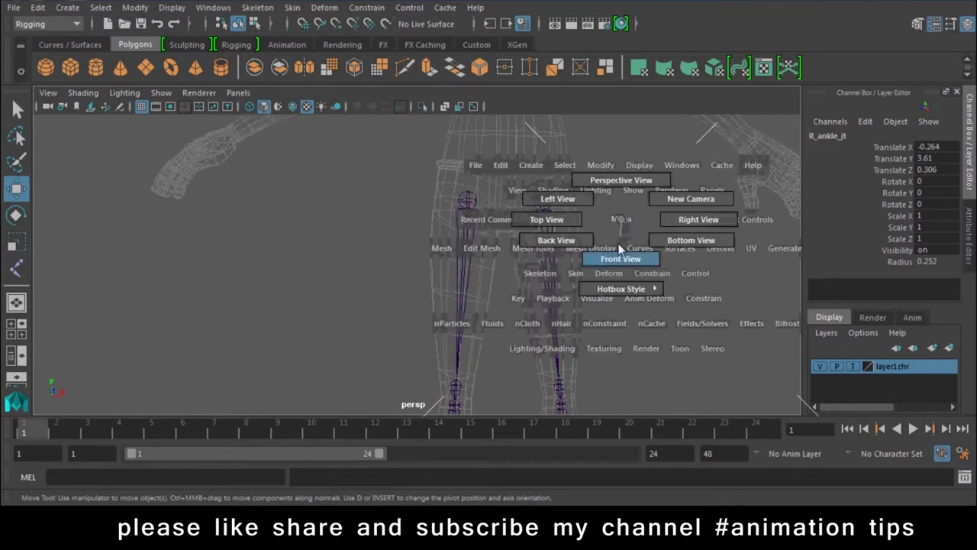
alt+middle_drag(366, 359, 314, 252)
scroll(380, 331, down, 2)
scroll(446, 332, up, 3)
alt+middle_drag(447, 338, 469, 232)
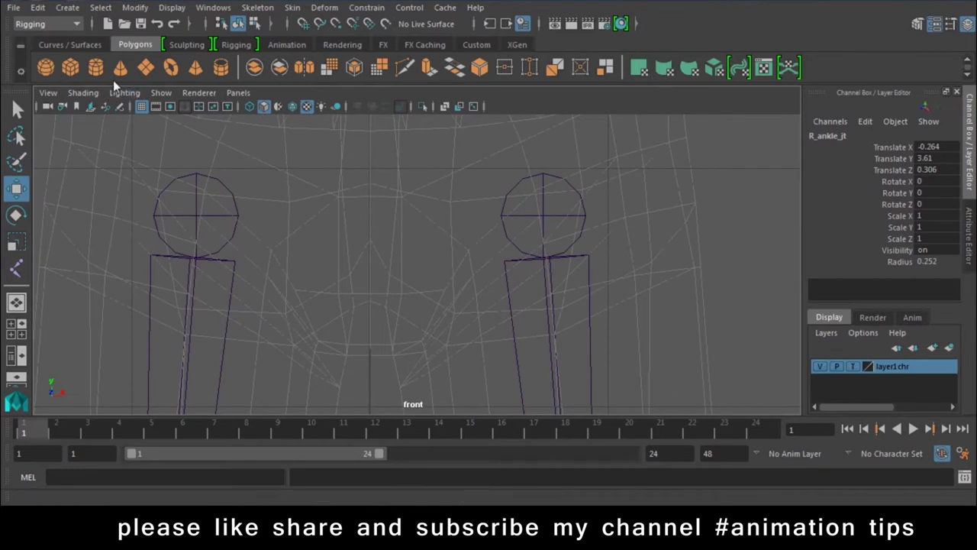
click(254, 8)
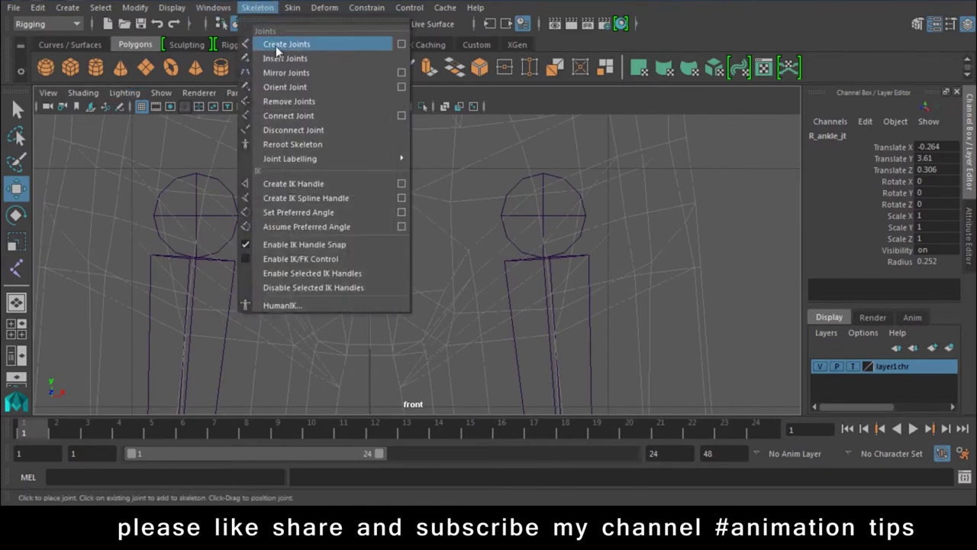
click(275, 44)
click(372, 290)
Step: Set the new joint's Translate X to 0, keeping Y at 8.493
key(w)
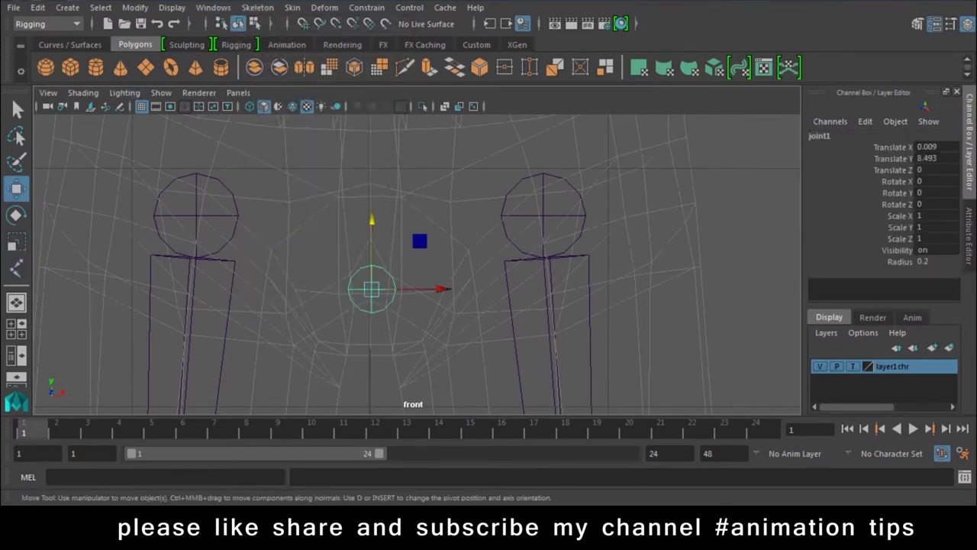
drag(943, 146, 948, 164)
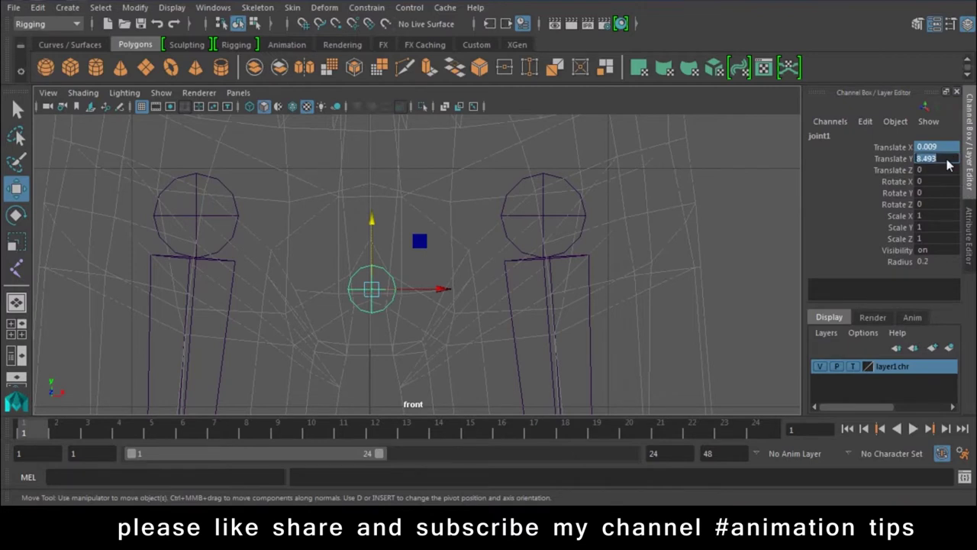
text(0)
key(Return)
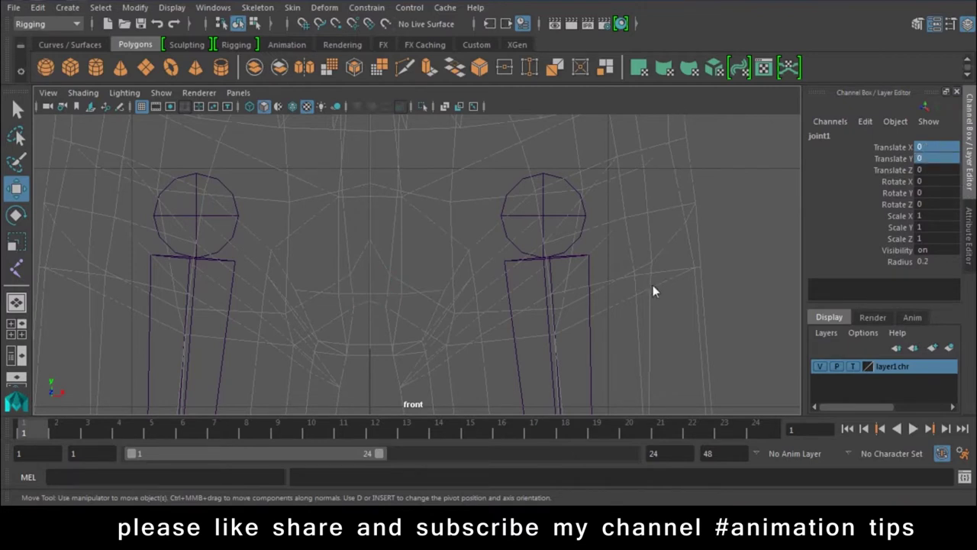
scroll(392, 210, down, 5)
key(ctrl+z)
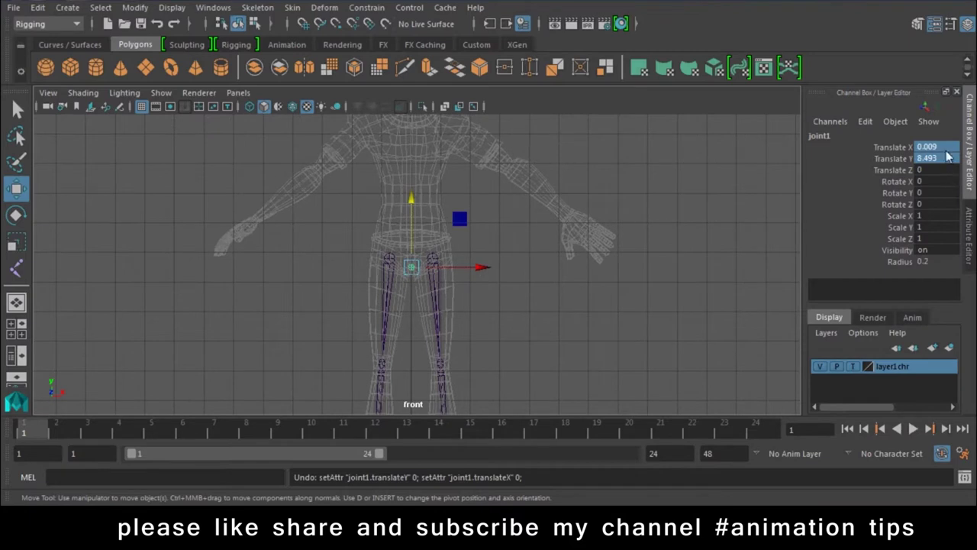
click(946, 150)
text(0)
key(Return)
key(space)
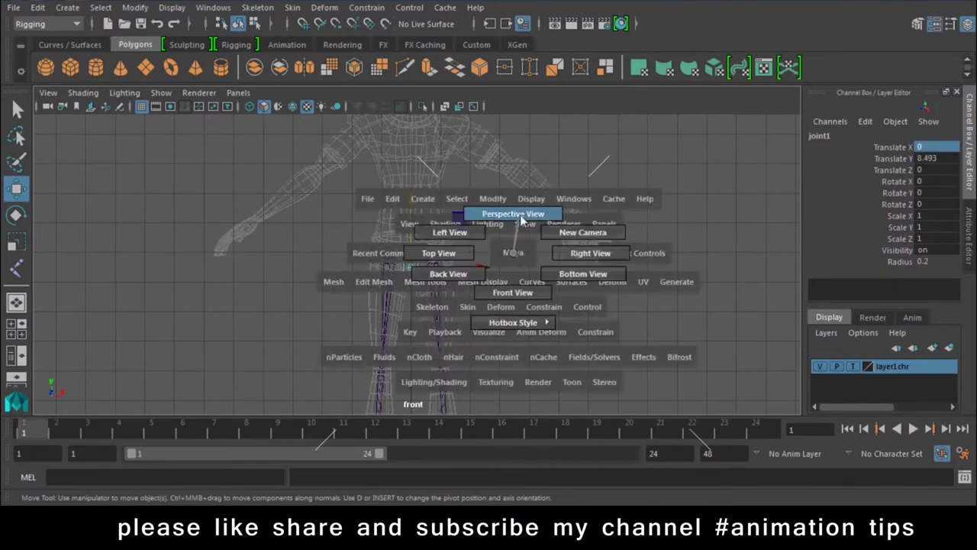
Step: Move the pelvis joint back along Z into the hips in perspective view
click(522, 219)
mouse_move(430, 272)
alt+mouse_down()
mouse_move(316, 277)
mouse_move(405, 249)
mouse_move(378, 268)
mouse_move(355, 264)
alt+mouse_up()
mouse_move(368, 319)
alt+mouse_down()
mouse_move(520, 317)
mouse_move(556, 367)
mouse_move(436, 370)
mouse_move(358, 352)
mouse_move(353, 339)
mouse_move(460, 324)
mouse_move(553, 274)
mouse_move(561, 291)
alt+mouse_up()
key(space)
key(space)
click(331, 147)
Step: Parent L_thigh_jt and R_thigh_jt under joint1
click(500, 251)
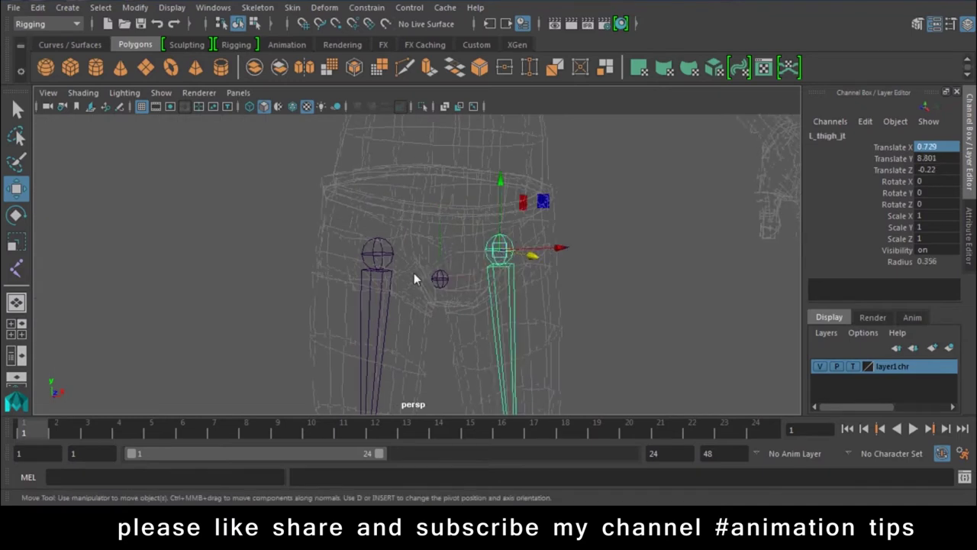
key(Right)
click(440, 281)
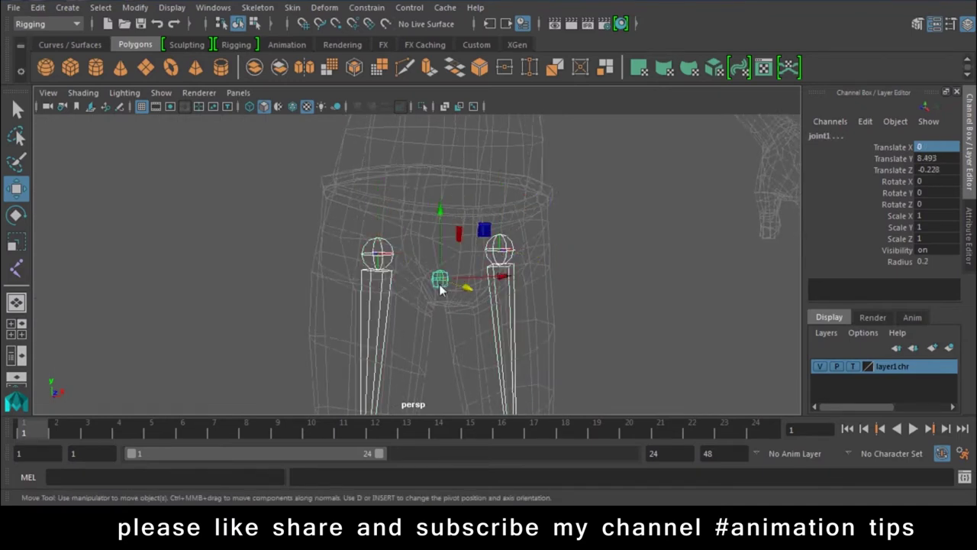
key(p)
Step: Test-move the joined leg skeleton down and sideways, undoing each move
mouse_move(601, 349)
alt+right_down()
mouse_move(453, 311)
mouse_move(456, 157)
alt+right_up()
mouse_move(455, 157)
mouse_down()
mouse_move(471, 353)
mouse_move(512, 292)
mouse_move(525, 314)
mouse_up()
key(ctrl+z)
mouse_move(471, 180)
mouse_down()
mouse_move(696, 301)
mouse_move(477, 347)
mouse_move(320, 347)
mouse_move(172, 319)
mouse_move(576, 325)
mouse_up()
click(654, 320)
key(ctrl+z)
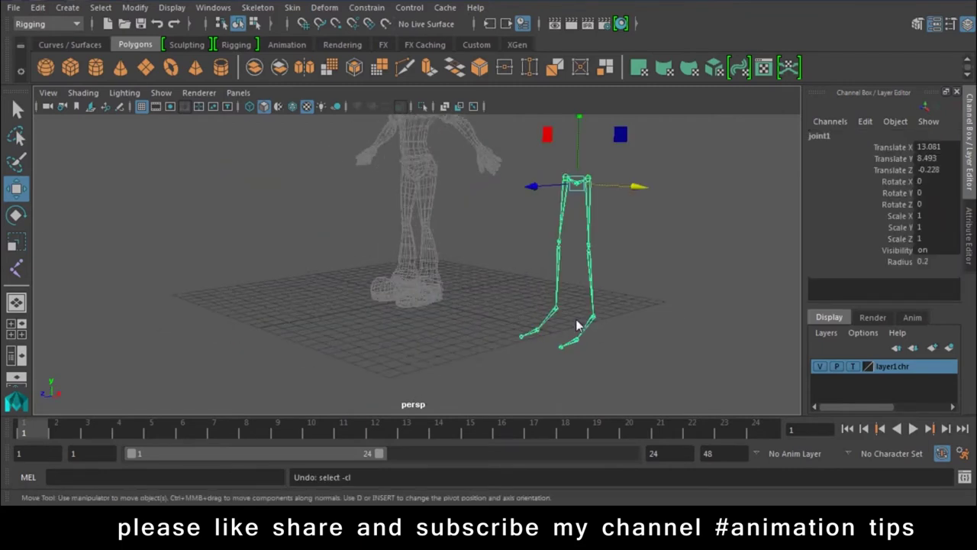
key(ctrl+z)
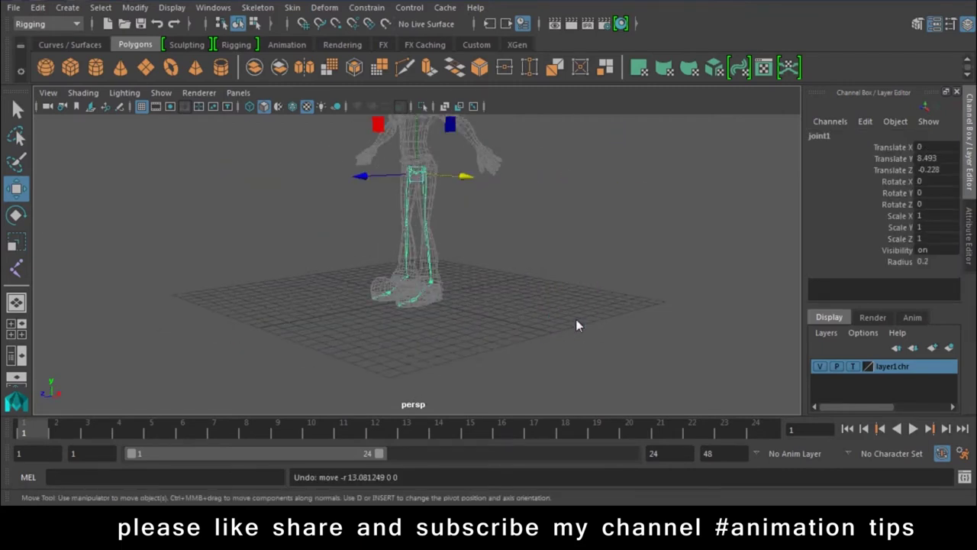
Step: In side view, place the first spine joint at the hips with Create Joints
click(553, 248)
key(space)
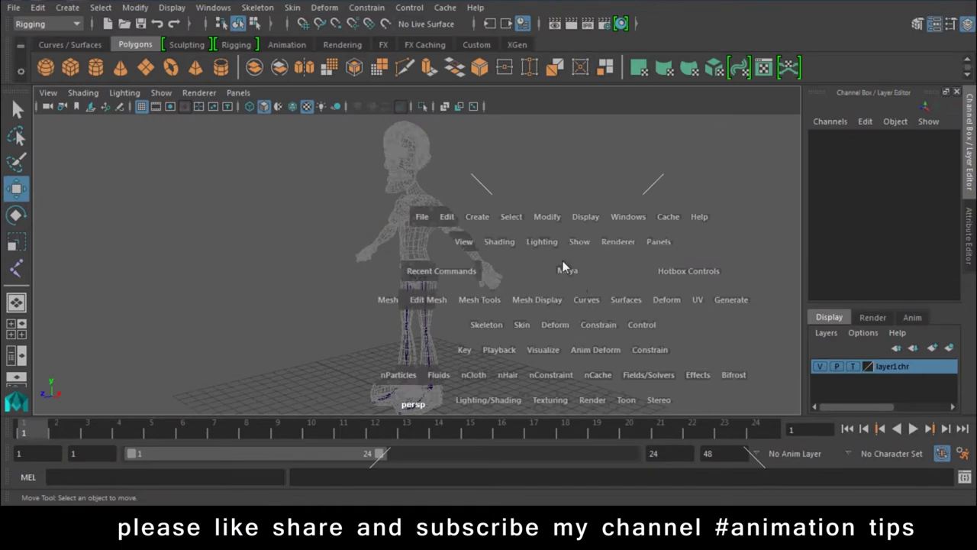
drag(563, 261, 637, 263)
scroll(439, 236, down, 3)
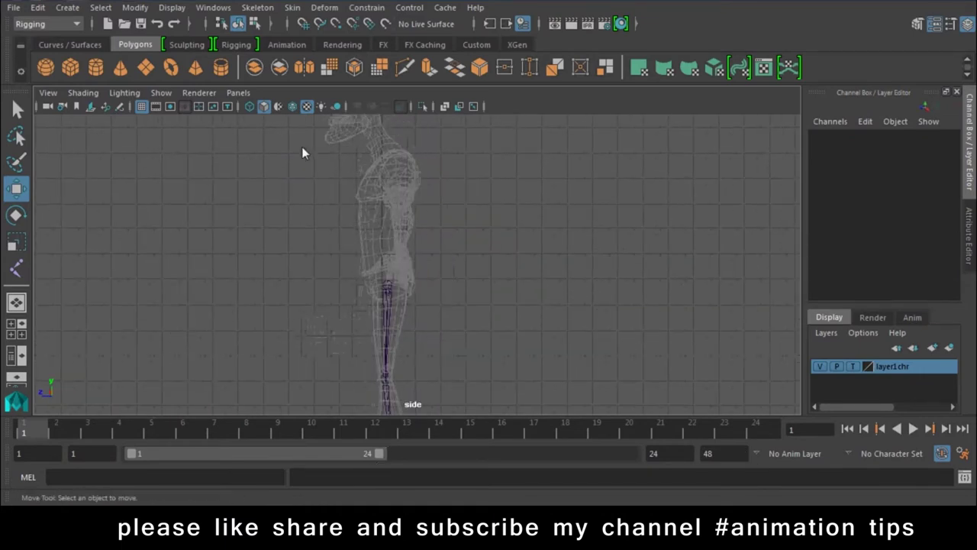
scroll(393, 264, up, 5)
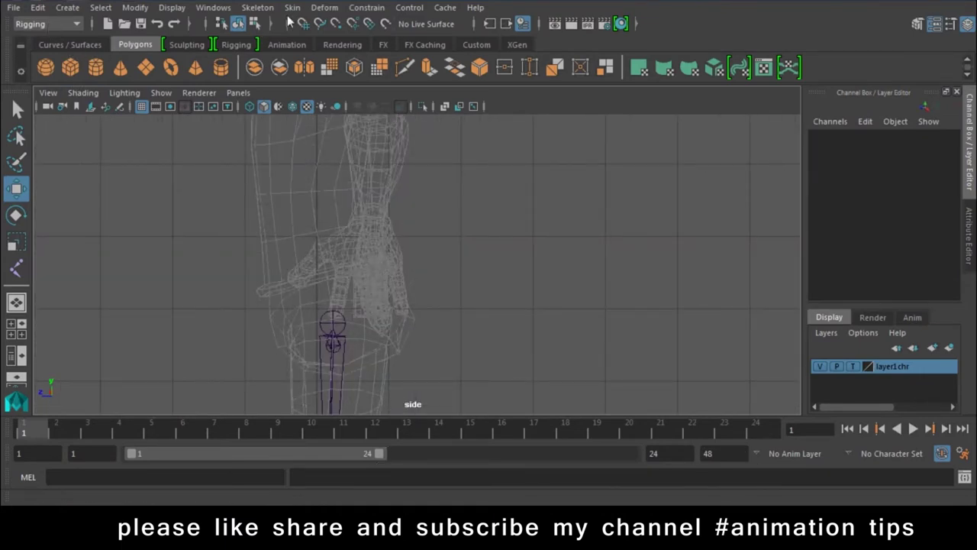
click(257, 8)
click(286, 44)
scroll(331, 298, up, 2)
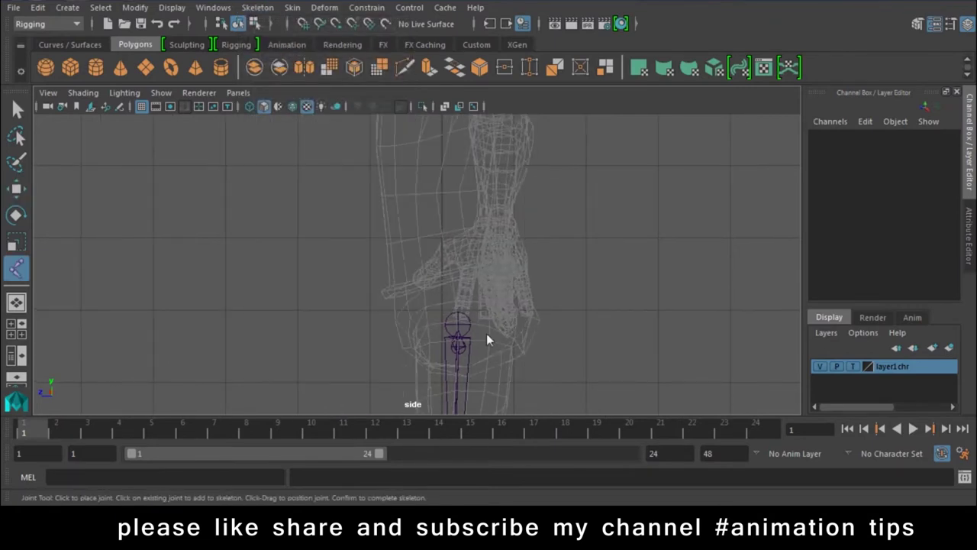
click(455, 321)
drag(454, 318, 458, 322)
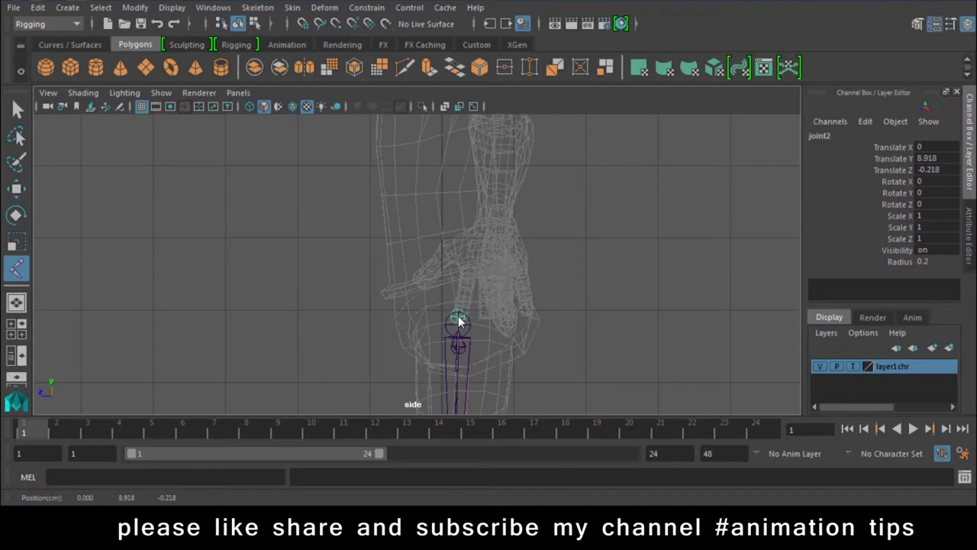
Step: Add spine joints up the torso, ending with a chest joint
click(451, 261)
alt+middle_drag(451, 263, 425, 330)
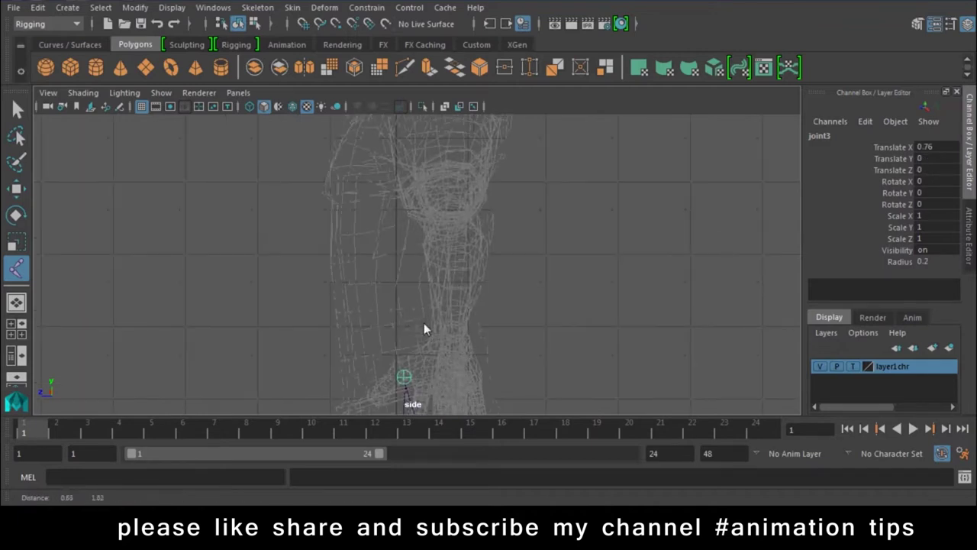
click(397, 309)
click(402, 260)
drag(401, 259, 404, 245)
drag(406, 212, 408, 190)
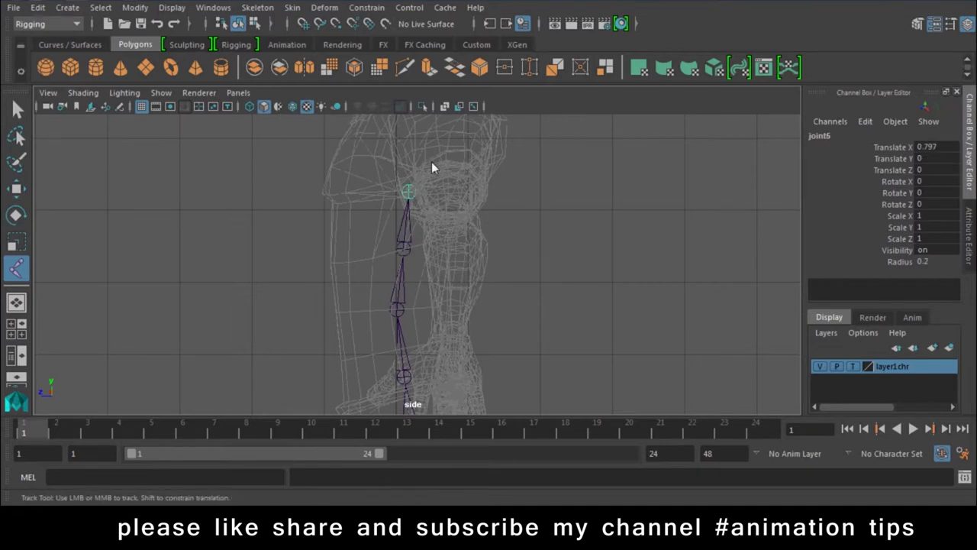
alt+middle_drag(432, 168, 412, 299)
click(400, 213)
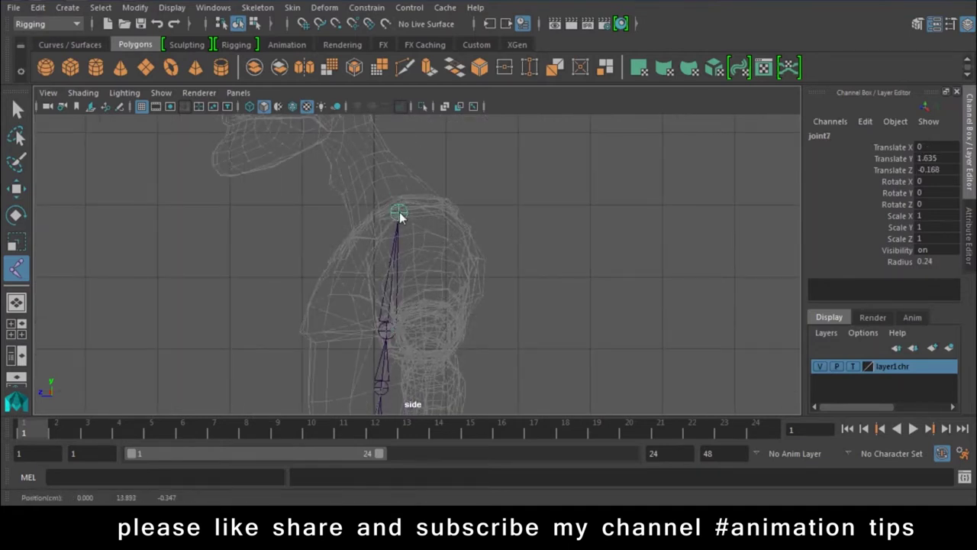
Step: Add neck, head-base and head-top joints and finish the chain
alt+middle_drag(400, 216, 458, 303)
click(409, 221)
alt+middle_drag(420, 222, 426, 349)
drag(408, 280, 410, 286)
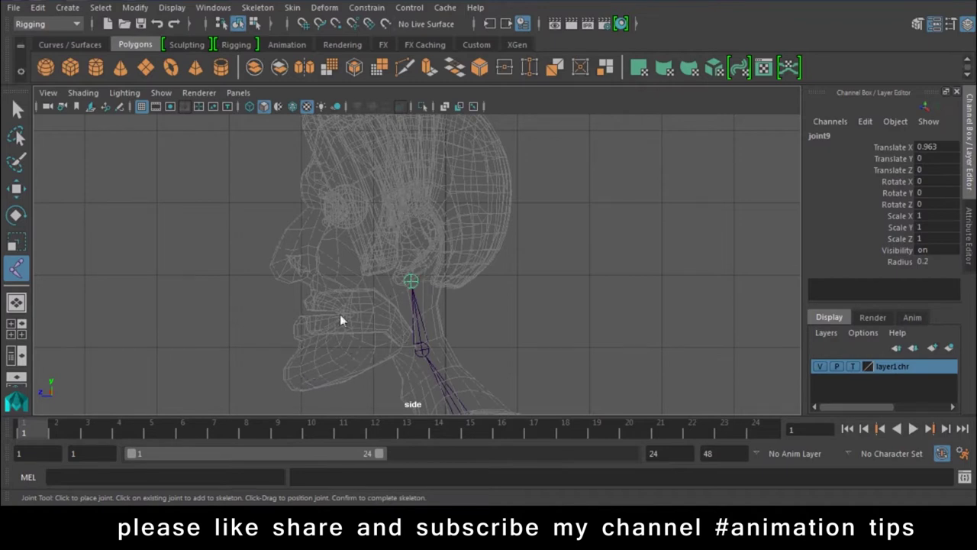
alt+middle_drag(459, 206, 456, 280)
click(407, 154)
key(Return)
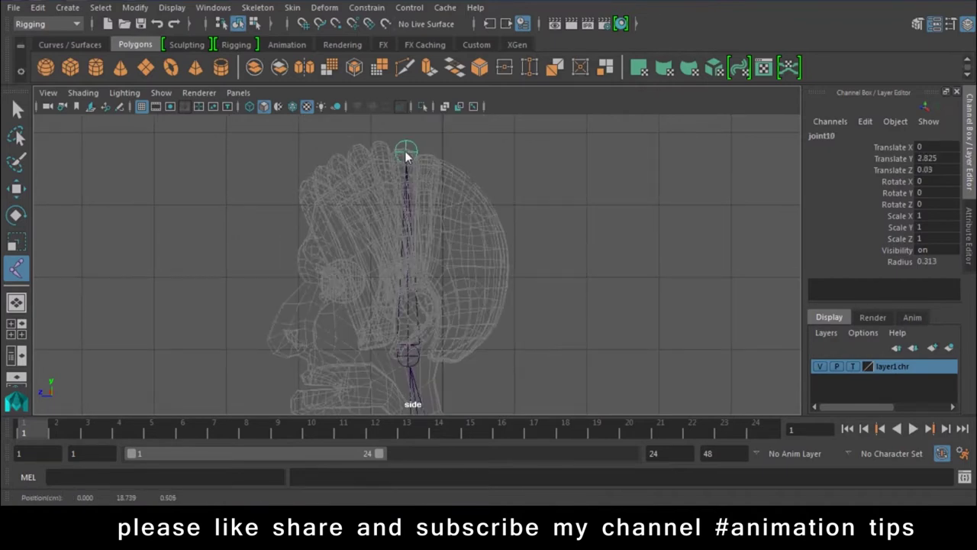
key(w)
key(space)
drag(406, 240, 425, 263)
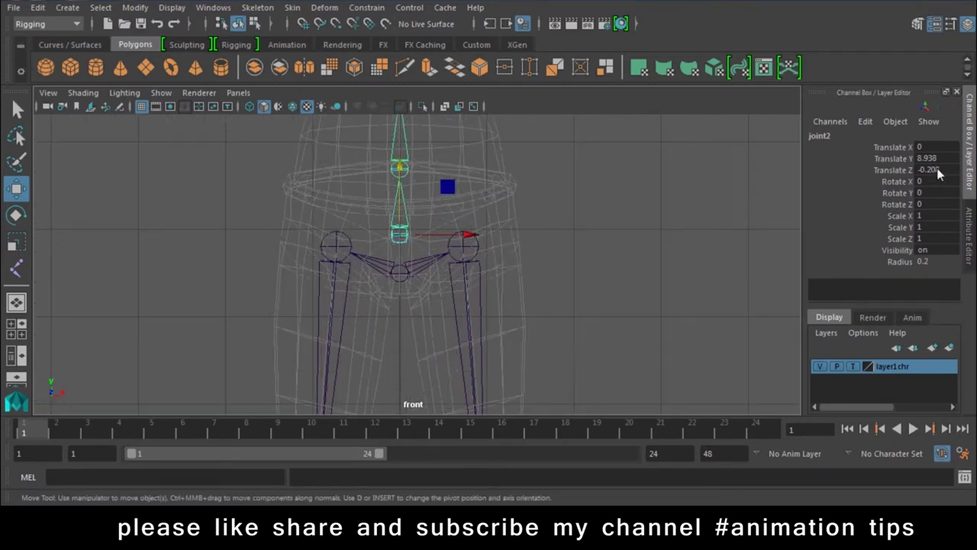
Step: Rename the lowest spine joint, joint2, to Spine1
key(space)
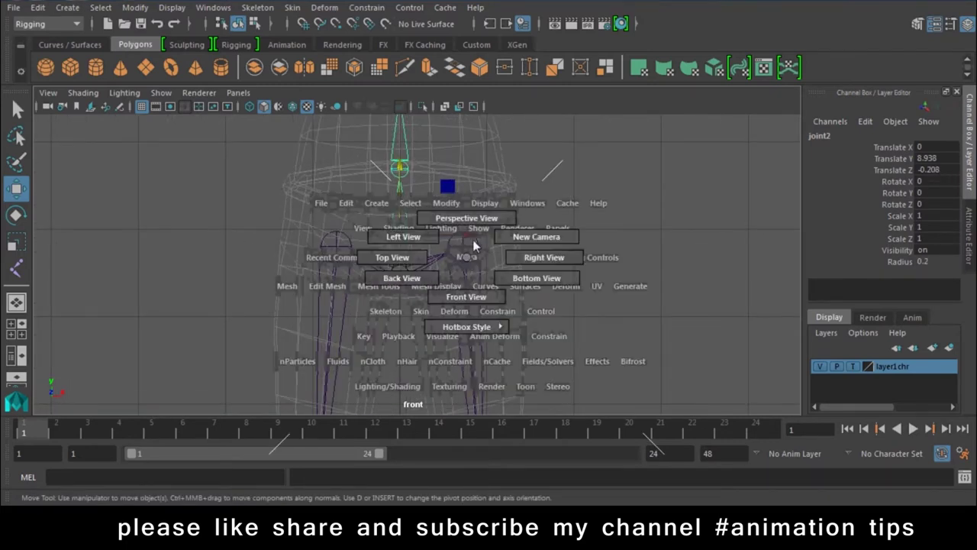
drag(465, 261, 465, 221)
key(space)
drag(491, 251, 509, 290)
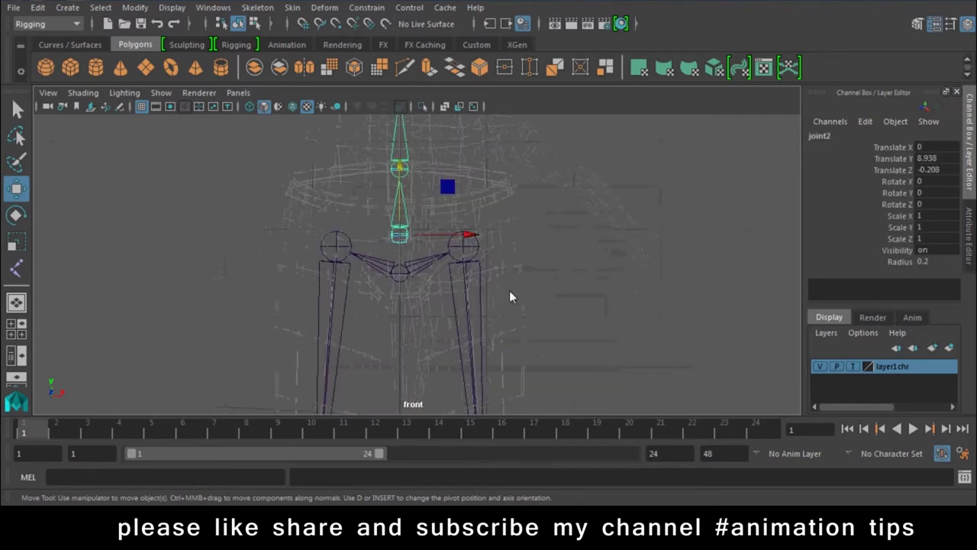
mouse_move(415, 176)
alt+middle_down()
mouse_move(416, 378)
mouse_move(425, 163)
mouse_move(419, 196)
alt+middle_up()
click(415, 190)
key(space)
drag(485, 268, 484, 284)
scroll(465, 286, up, 3)
scroll(485, 286, up, 3)
click(463, 266)
double_click(849, 139)
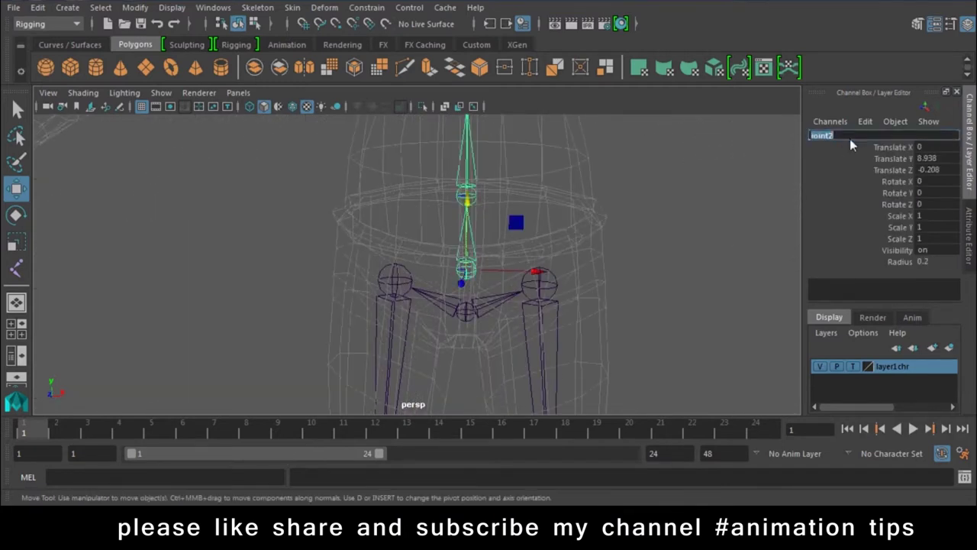
text(Spine1)
key(Return)
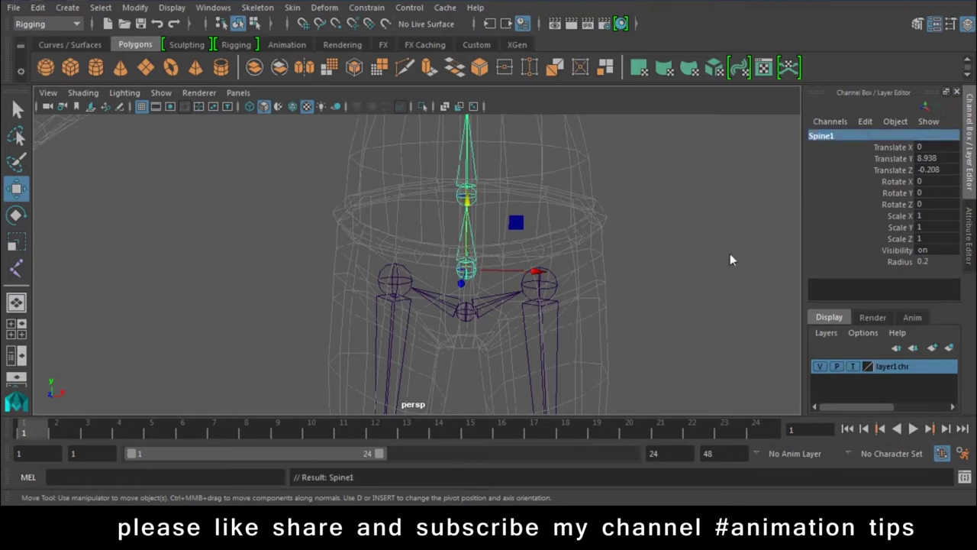
Step: Rename joint1 to Pelvis and joint3 to Spine2
click(471, 322)
double_click(842, 135)
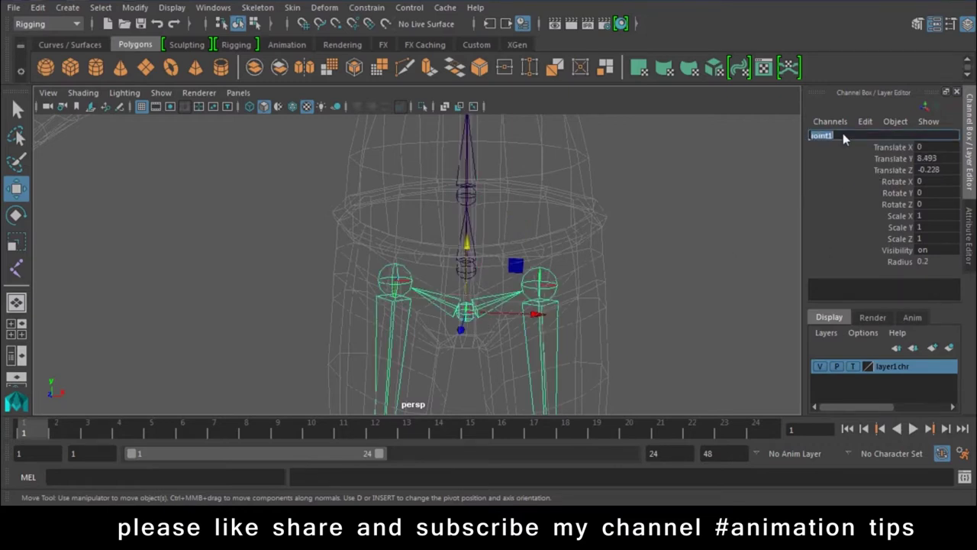
text(Pelvis)
key(Return)
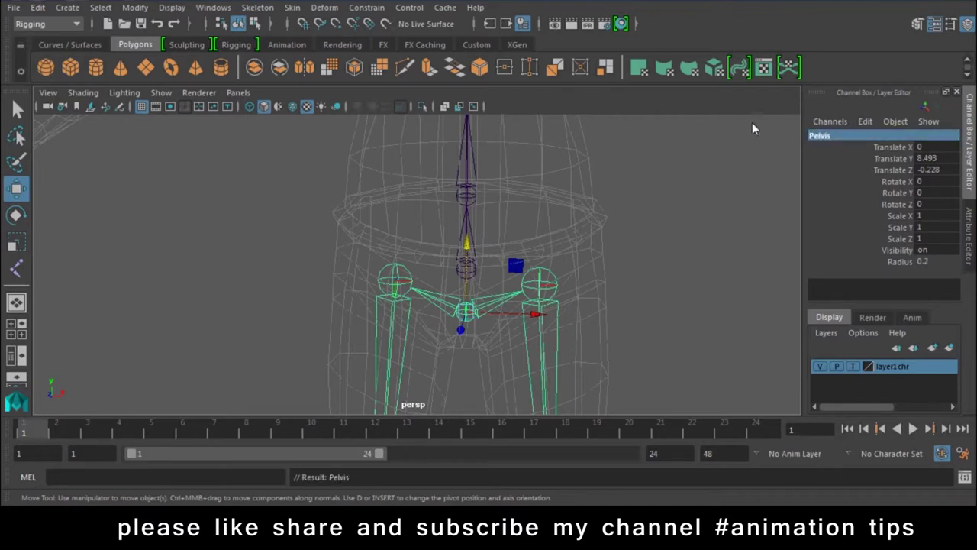
alt+middle_drag(420, 283, 421, 335)
click(461, 268)
double_click(834, 138)
text(Spine)
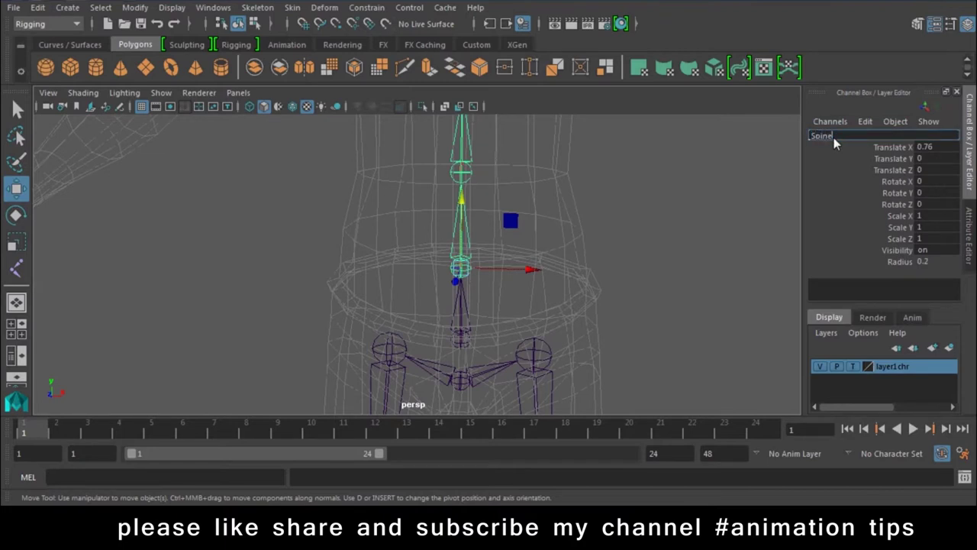
text(2)
key(Return)
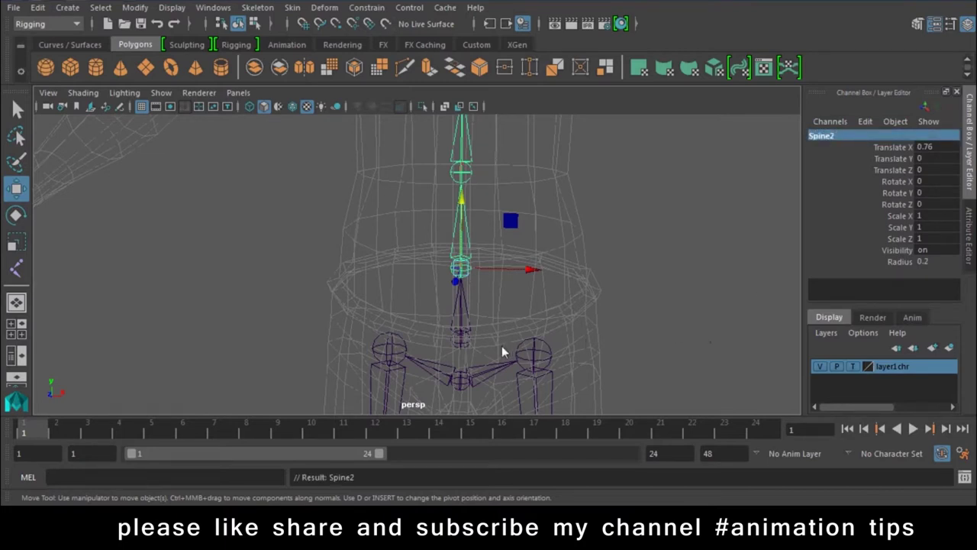
Step: Rename joint4 to Spine3 and joint5 to Spine4
click(441, 336)
click(468, 302)
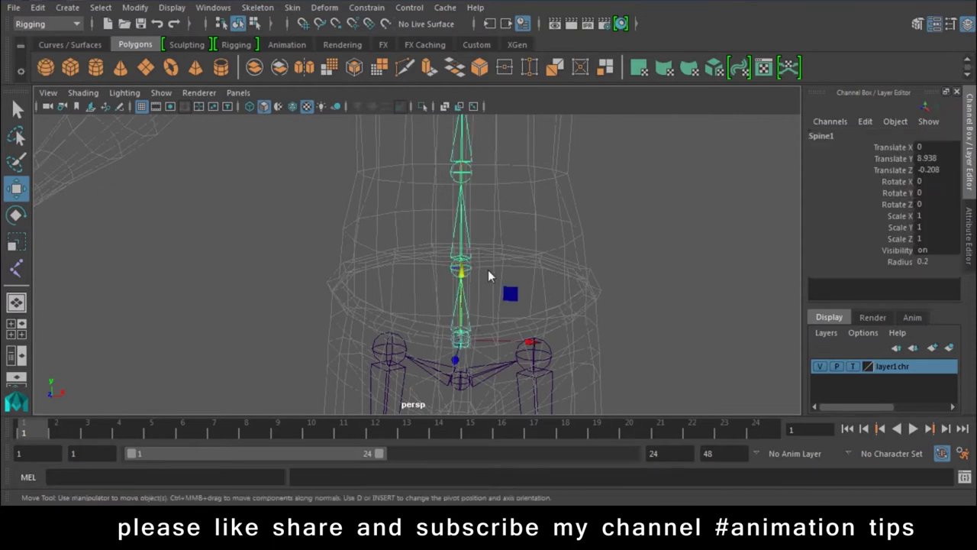
scroll(488, 269, up, 3)
alt+middle_drag(482, 303, 467, 263)
double_click(839, 135)
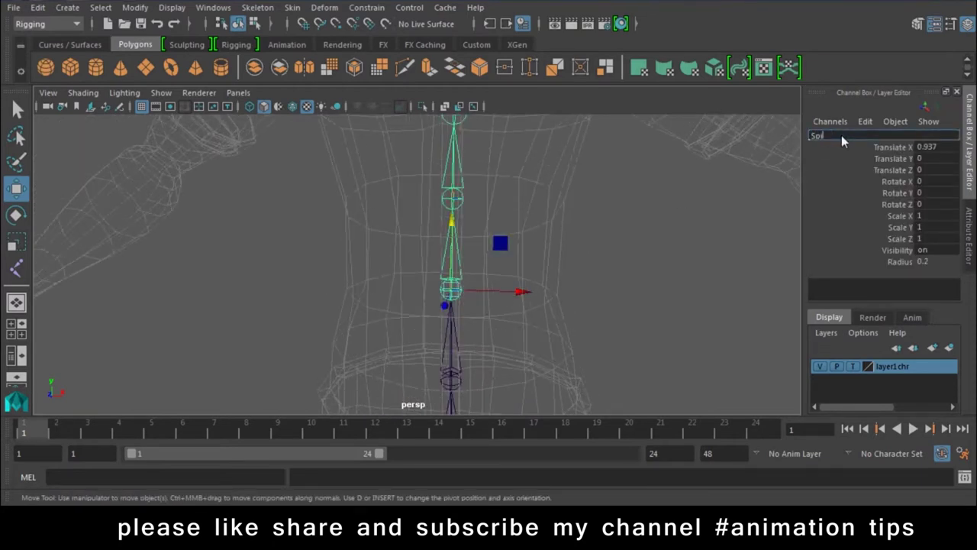
key(Return)
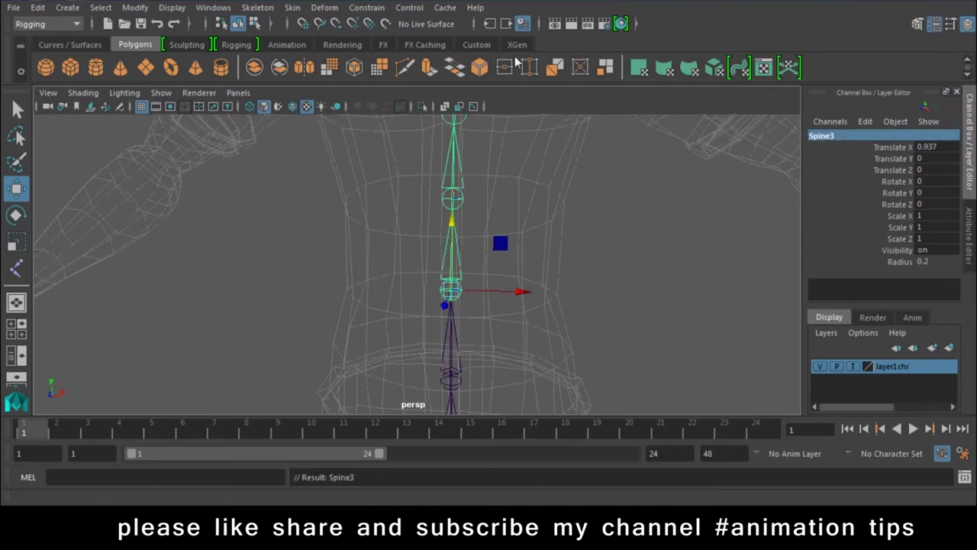
alt+middle_drag(500, 176, 504, 266)
key(Down)
double_click(846, 137)
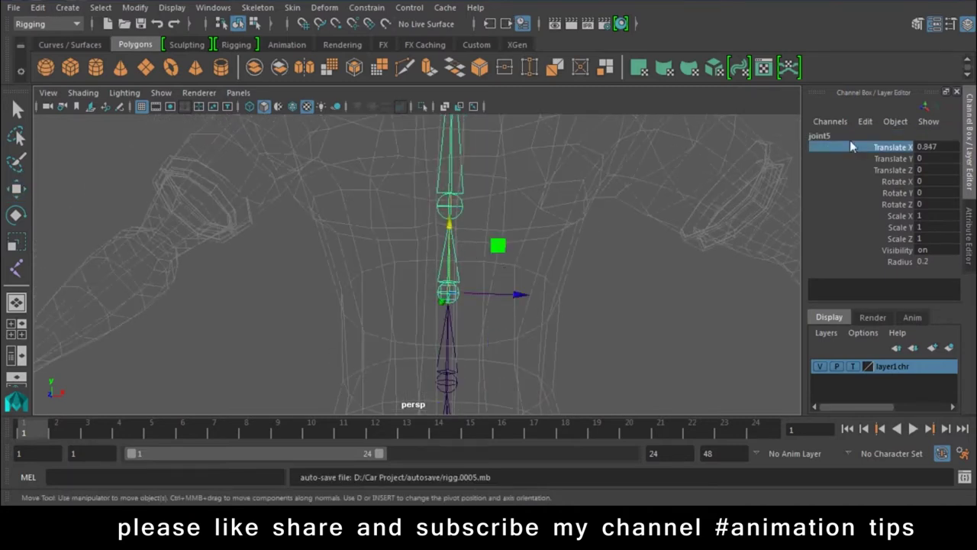
text(so)
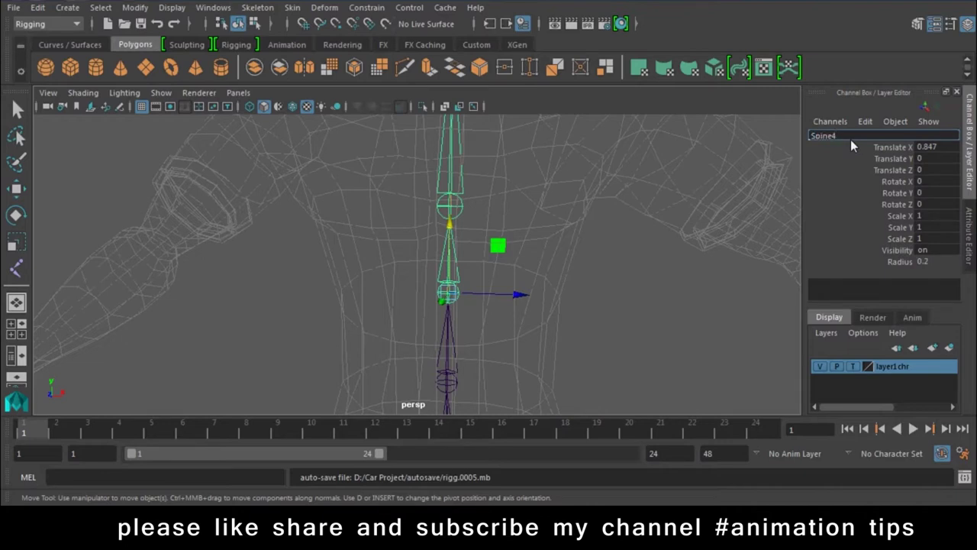
key(Return)
Step: Rename the next two joints up Chest and Neck
mouse_move(529, 197)
alt+mouse_down()
mouse_move(473, 291)
mouse_move(459, 247)
alt+mouse_up()
click(447, 248)
double_click(842, 136)
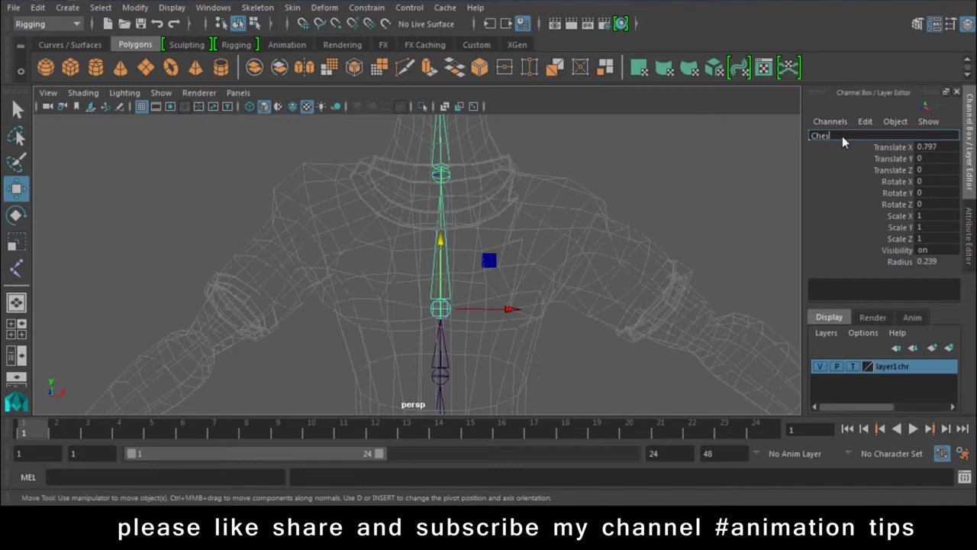
text(t)
key(Return)
click(448, 172)
double_click(848, 137)
text(Neck)
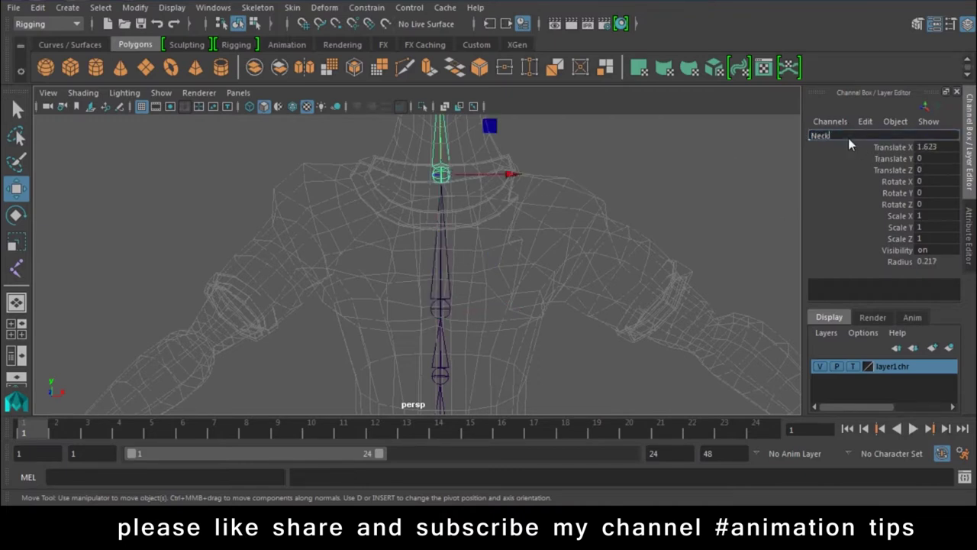
key(Return)
alt+drag(595, 381, 442, 315)
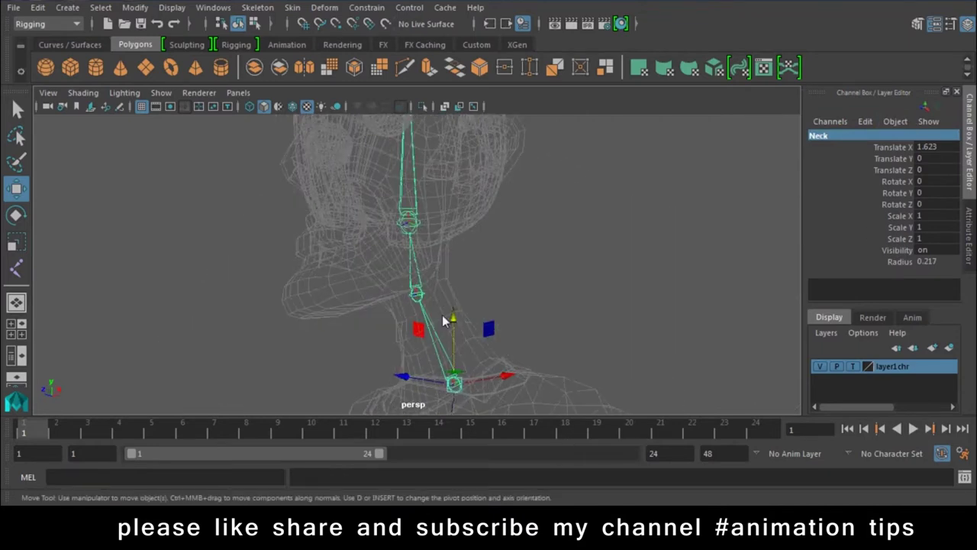
Step: Rename the first head joint, joint8, to Headstart in the Channel Box
click(412, 273)
click(840, 146)
double_click(843, 136)
text(Head)
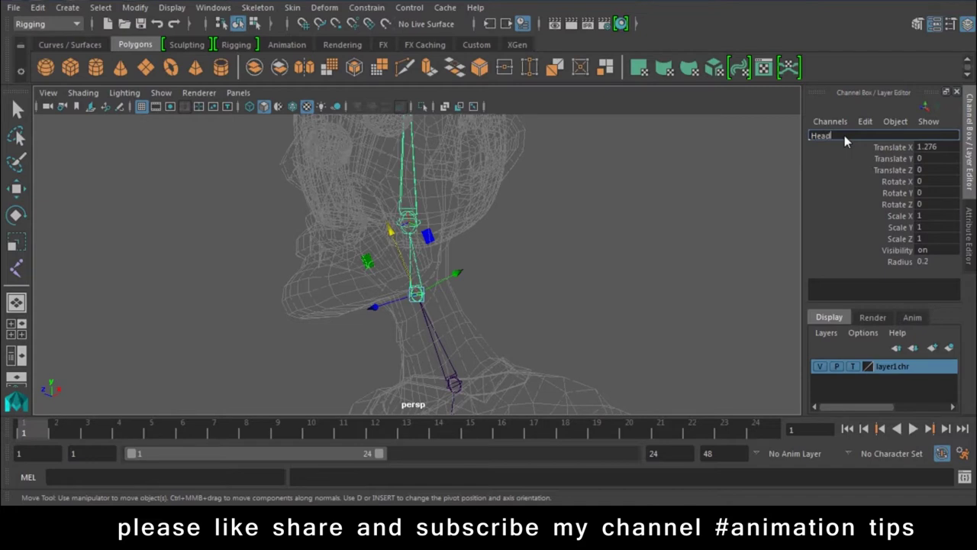
text(start)
key(Return)
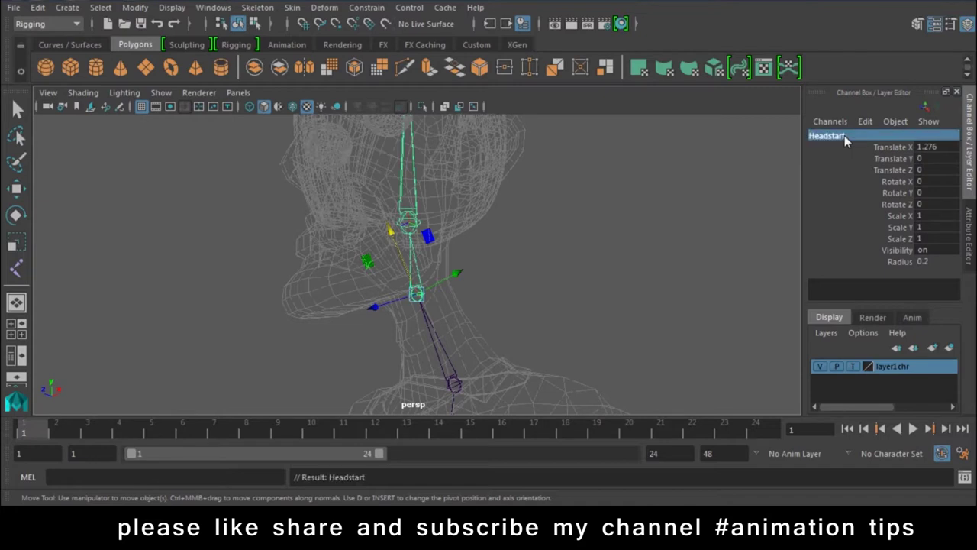
Step: Rename joint9 to Head2 and the top joint, joint10, to Headend
alt+drag(566, 185, 466, 323)
key(Down)
double_click(842, 138)
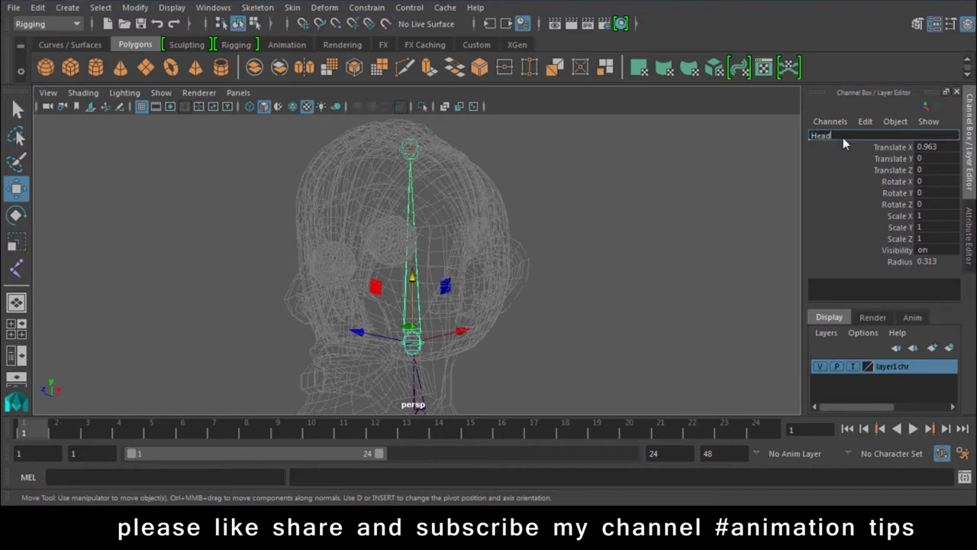
text(2)
key(Return)
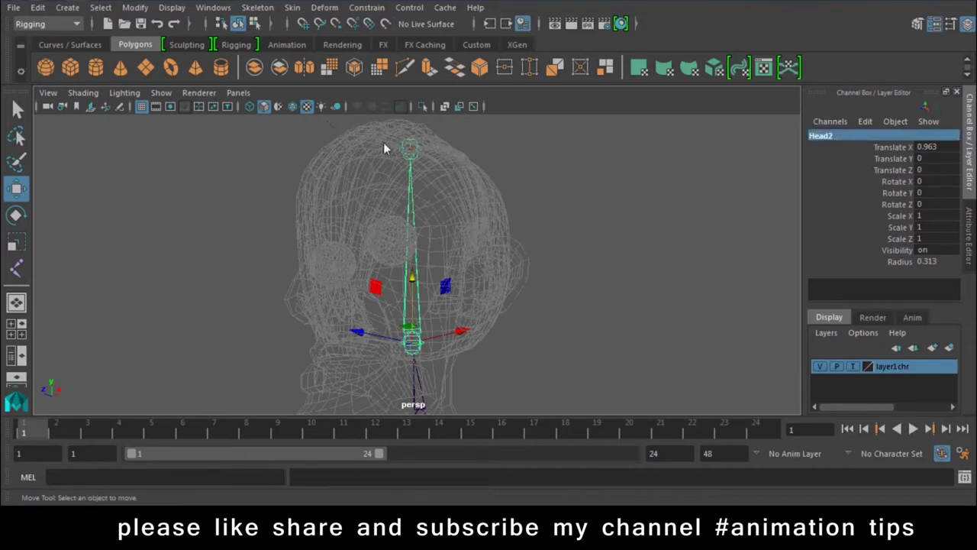
click(383, 142)
click(404, 141)
double_click(851, 137)
text(Head)
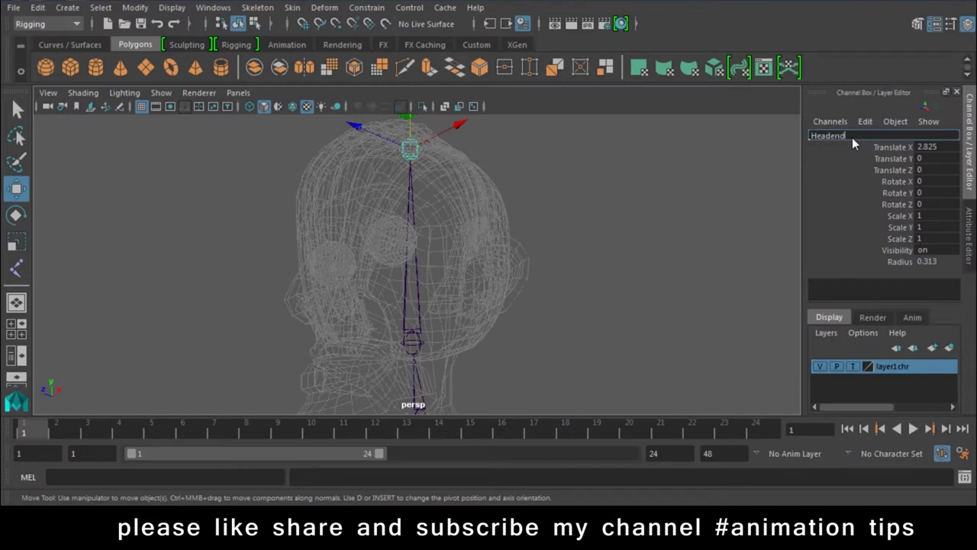
key(Return)
Step: Create a new camera from the view-switching menu and look through it
scroll(507, 305, up, 3)
key(space)
drag(502, 262, 641, 263)
key(space)
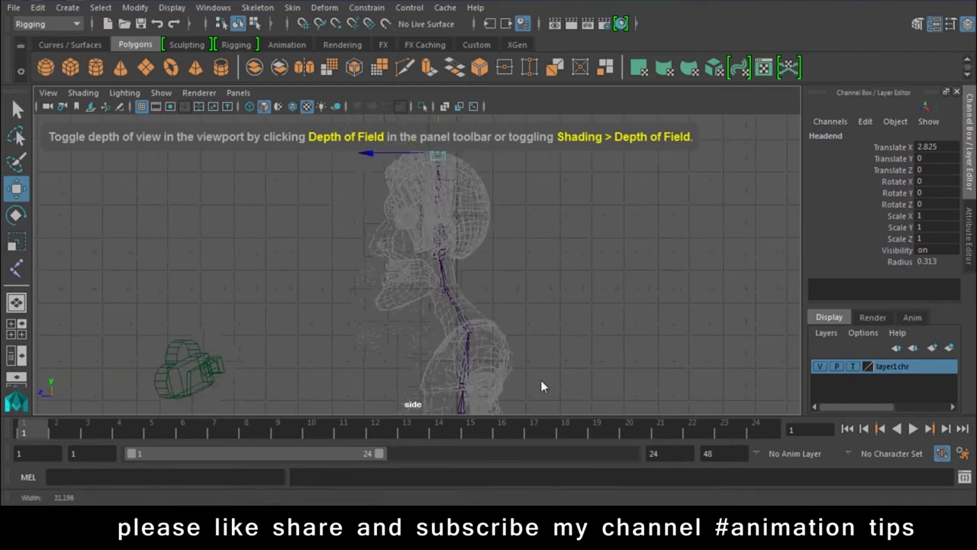
Step: Zoom in and create a two-joint jaw chain from the jaw hinge to the chin
scroll(492, 277, up, 2)
scroll(492, 277, up, 2)
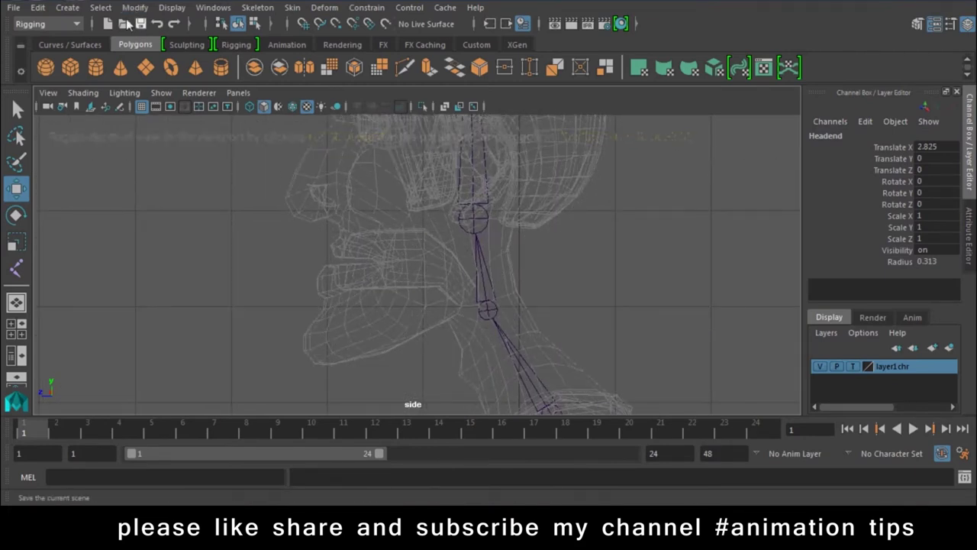
click(257, 8)
click(284, 43)
drag(403, 296, 429, 283)
drag(305, 353, 307, 345)
key(e)
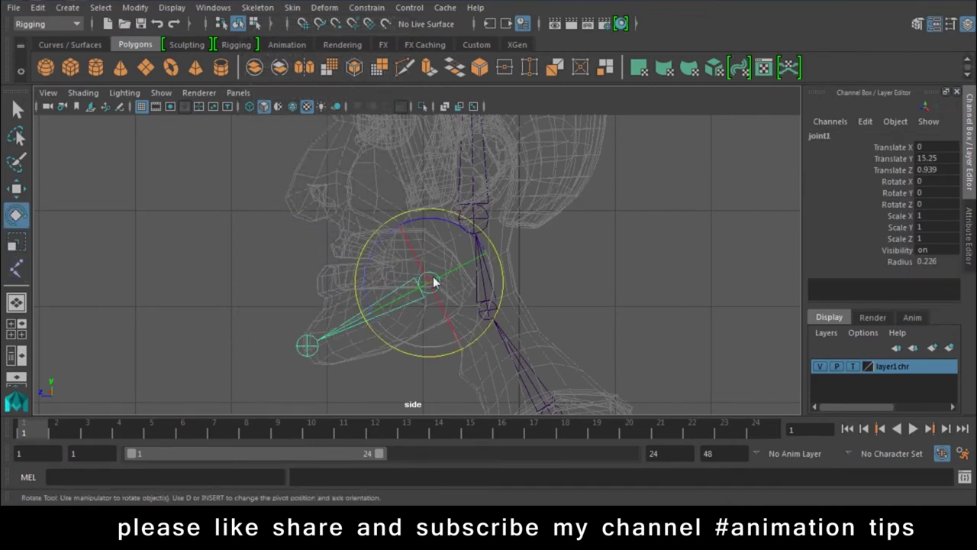
Step: Return to the perspective view with the Move tool and orbit to an angled side view of the head
key(w)
key(space)
mouse_move(448, 301)
mouse_down()
mouse_move(458, 252)
mouse_move(436, 331)
mouse_move(608, 317)
mouse_up()
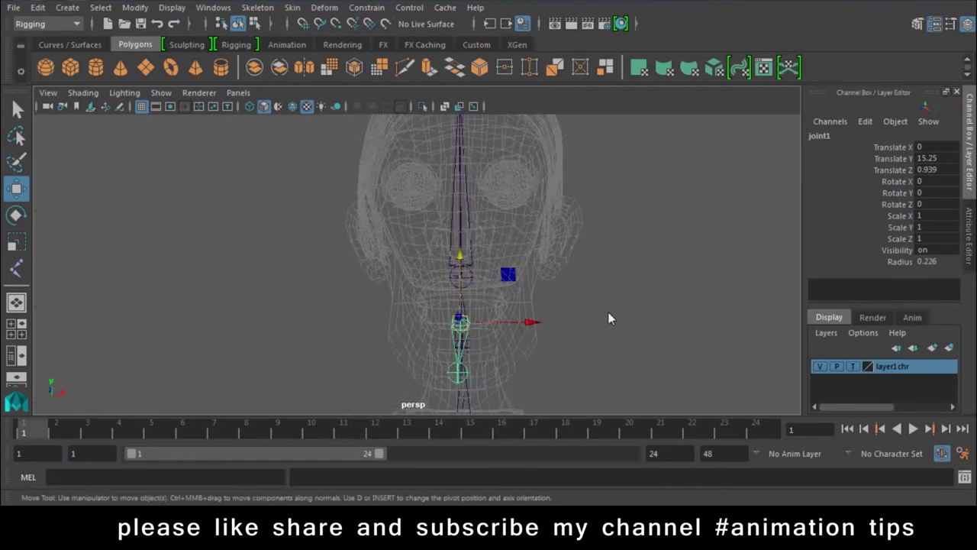
click(675, 284)
alt+drag(424, 288, 371, 339)
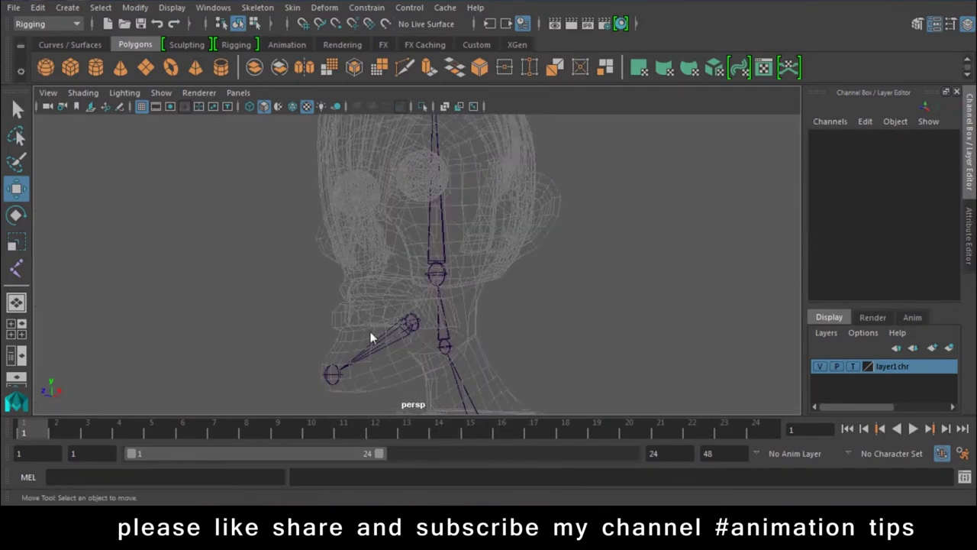
click(371, 338)
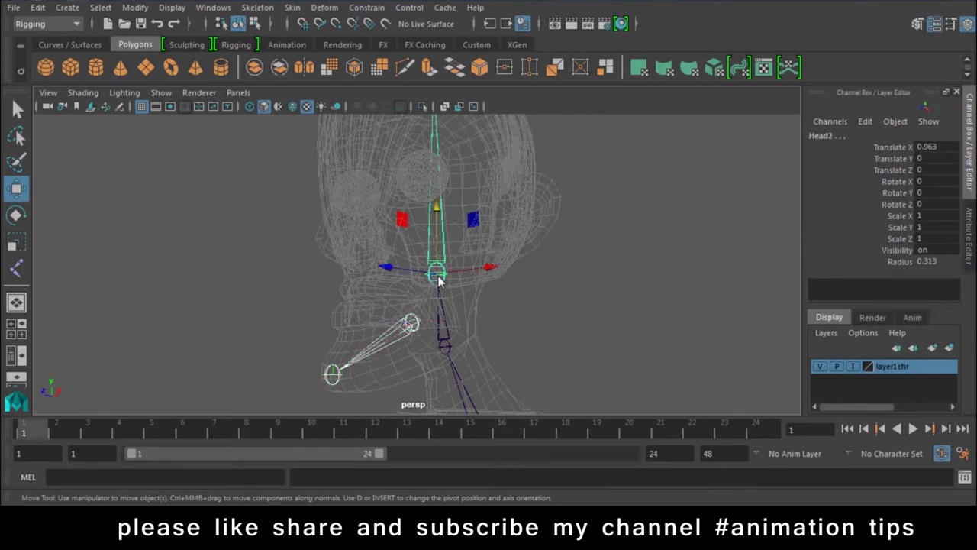
click(685, 313)
Step: Orbit out and zoom in on the hip, leg and spine joints
alt+drag(498, 337, 545, 323)
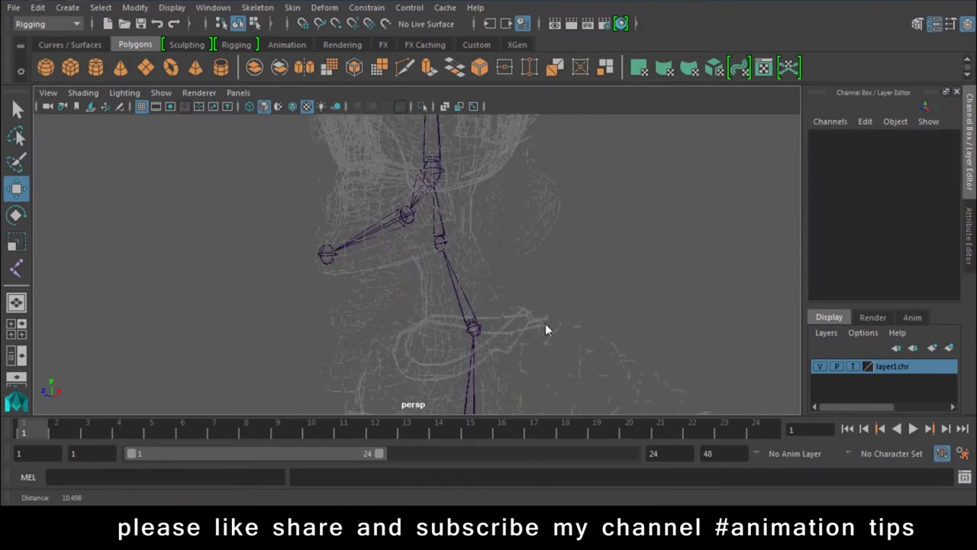
alt+right_drag(544, 323, 449, 319)
alt+drag(449, 319, 734, 355)
scroll(519, 371, up, 3)
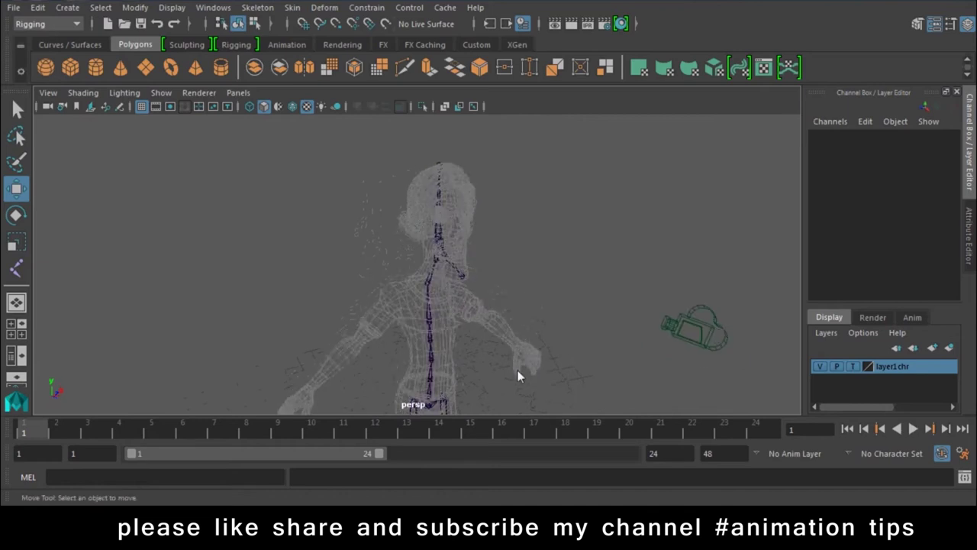
scroll(519, 371, up, 4)
scroll(526, 249, up, 3)
scroll(508, 333, up, 3)
scroll(401, 211, up, 2)
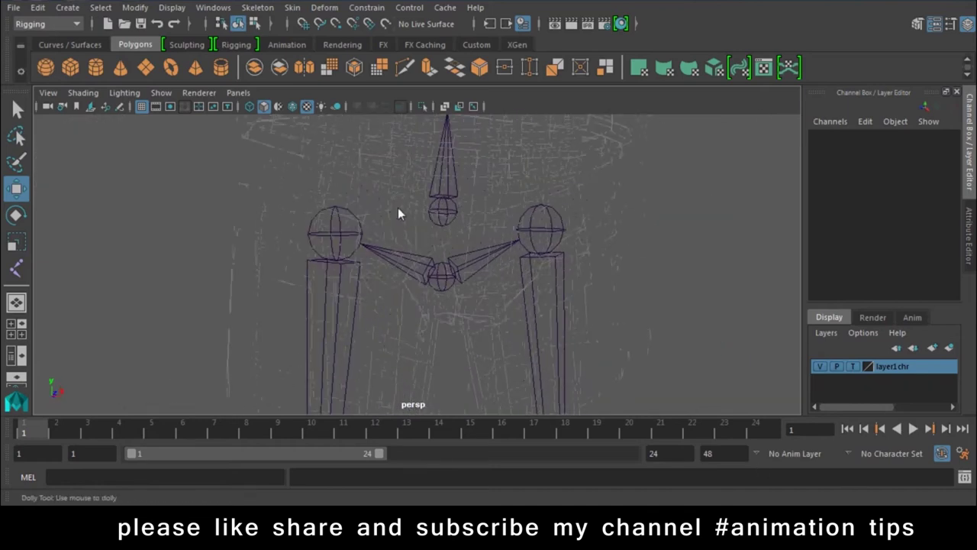
scroll(401, 211, up, 2)
Step: Hide the character mesh layer and parent Spine1 under the hip joint
click(819, 367)
mouse_move(425, 261)
alt+mouse_down()
mouse_move(500, 244)
mouse_move(438, 205)
mouse_move(450, 233)
alt+mouse_up()
click(398, 228)
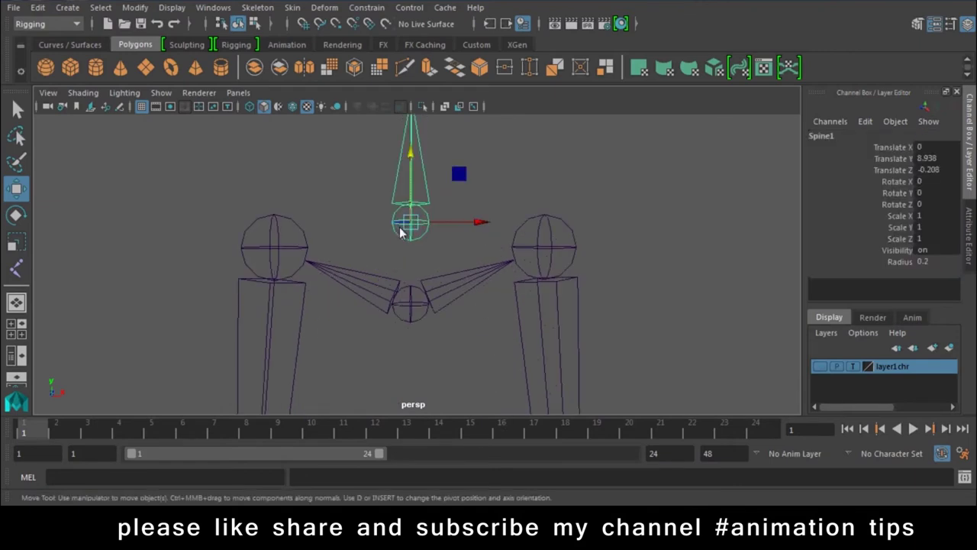
shift+click(410, 297)
key(p)
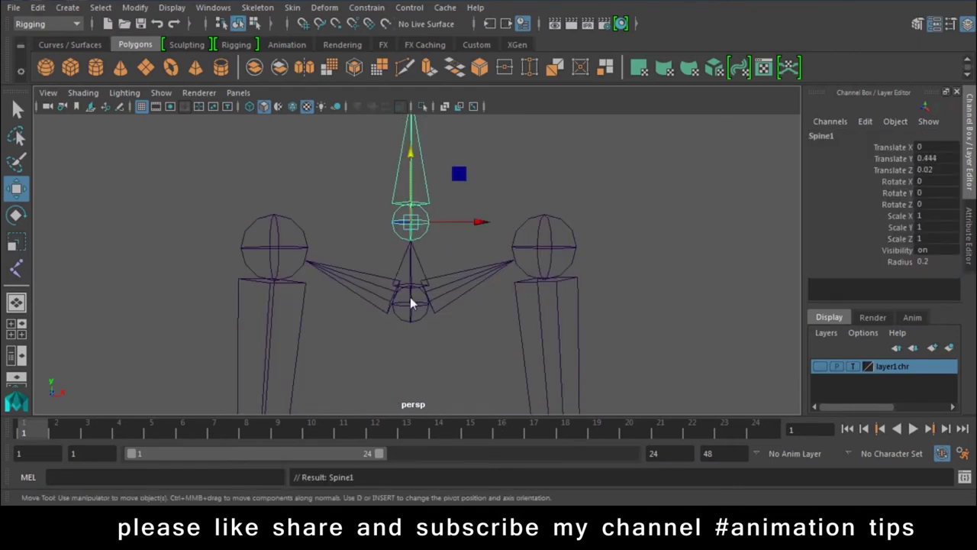
click(431, 298)
click(433, 358)
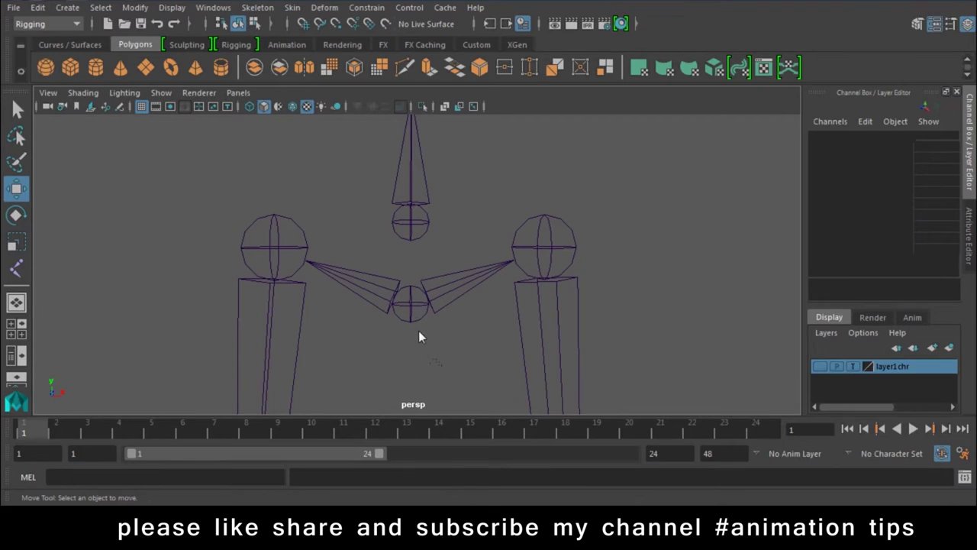
Step: Try parenting Spine1 and Pelvis together twice, undoing each attempt
click(415, 313)
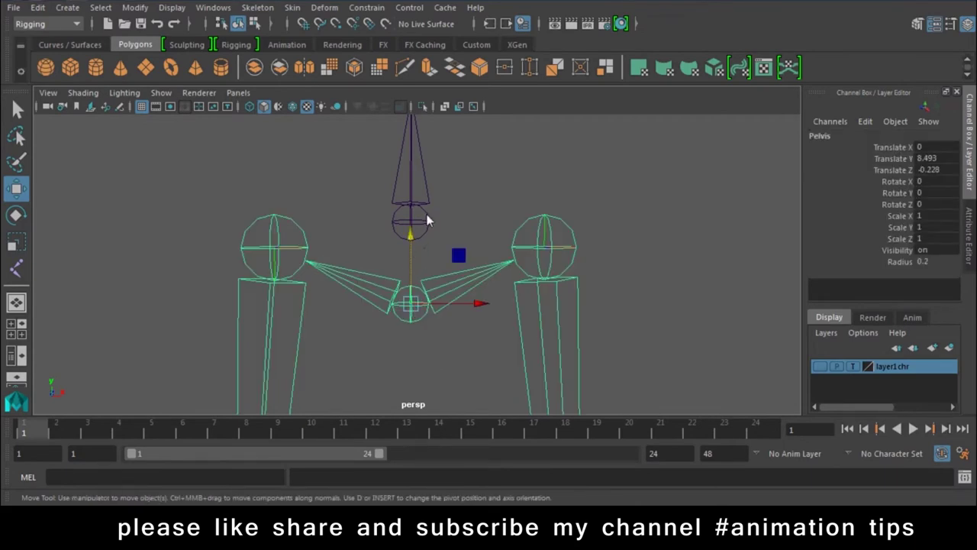
shift+click(426, 220)
key(p)
click(440, 237)
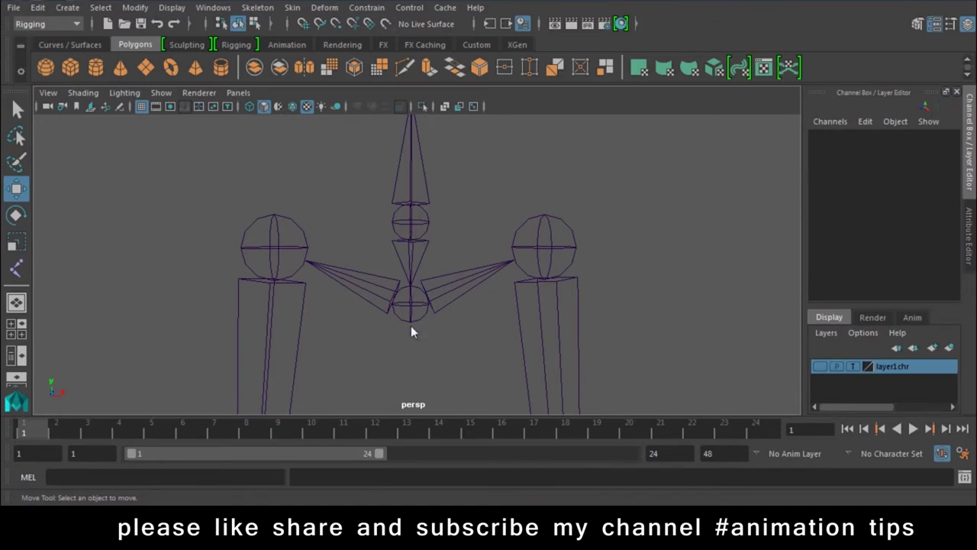
key(ctrl+z)
click(465, 262)
click(424, 223)
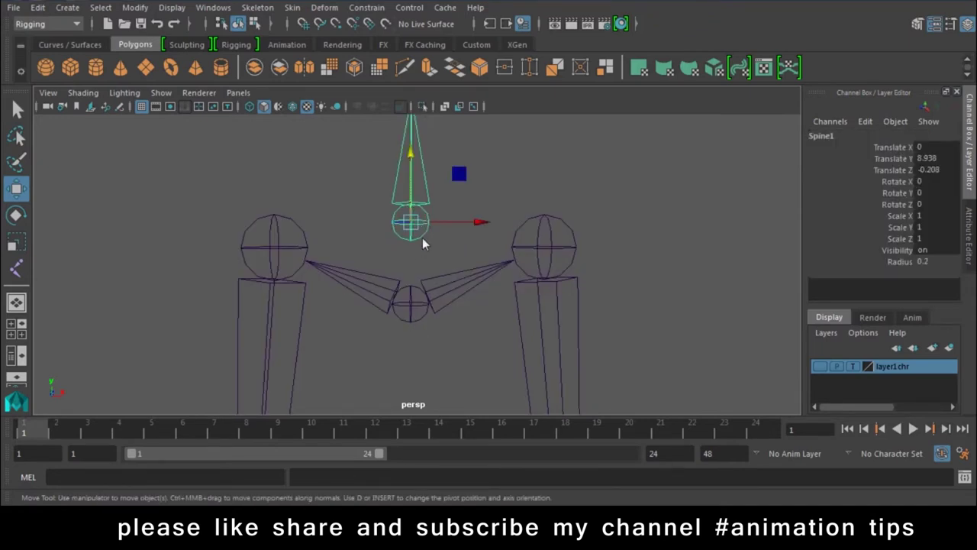
shift+click(410, 304)
key(p)
key(ctrl+z)
click(437, 382)
Step: Join Pelvis and Spine1 into one hierarchy with P
click(426, 313)
shift+click(430, 223)
key(p)
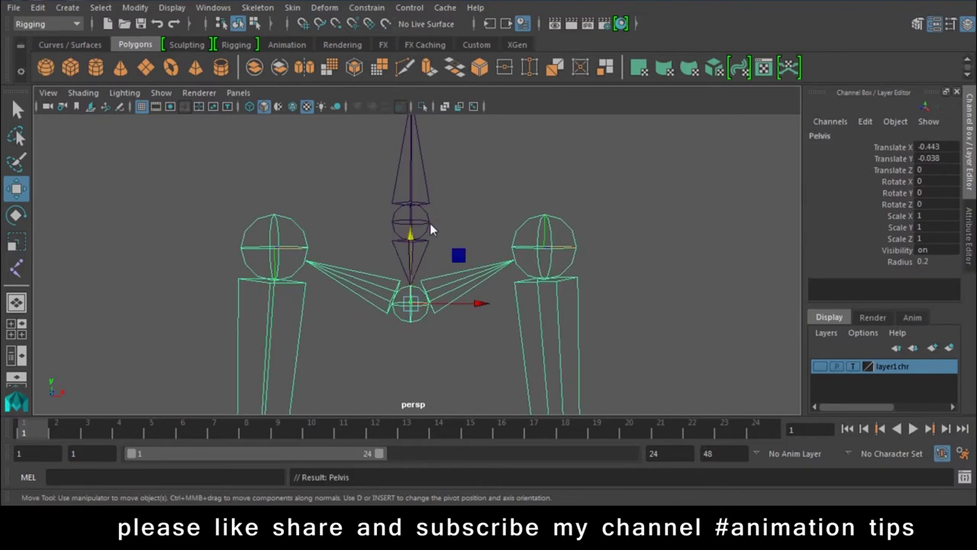
click(476, 158)
Step: Test the hierarchy by rotating Pelvis and then Spine1, undoing each rotation
click(425, 299)
key(e)
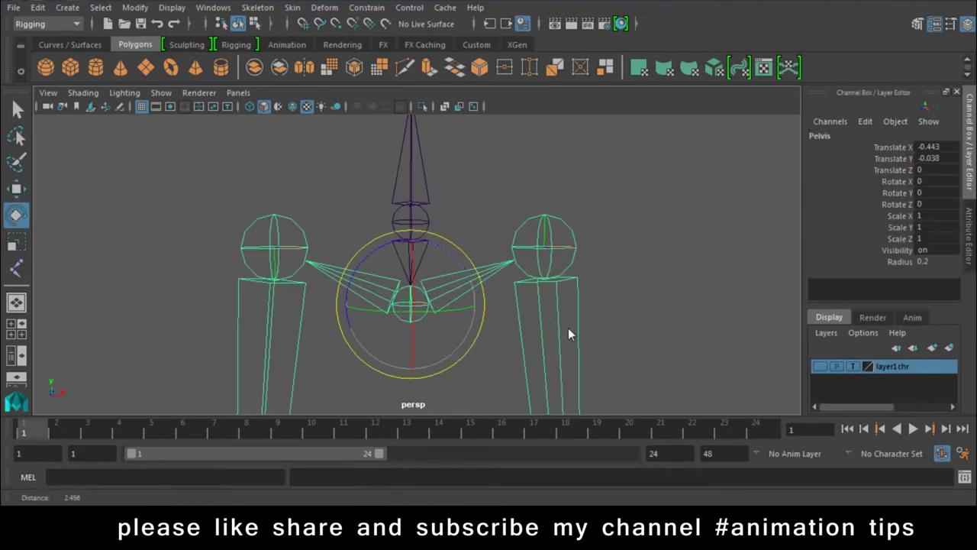
mouse_move(445, 232)
mouse_down()
mouse_move(471, 254)
mouse_move(285, 142)
mouse_up()
key(ctrl+z)
click(424, 201)
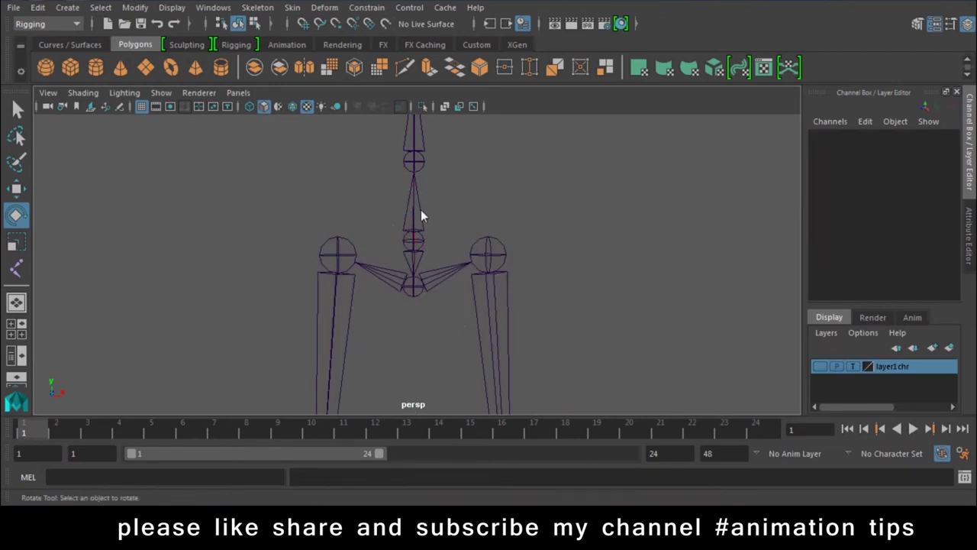
click(421, 211)
drag(455, 203, 430, 166)
key(ctrl+z)
Step: Switch back to the Move tool and show the character mesh layer again in front view
scroll(583, 218, down, 2)
scroll(646, 304, down, 2)
click(553, 201)
scroll(500, 268, down, 3)
key(w)
mouse_move(455, 231)
alt+mouse_down()
mouse_move(268, 239)
mouse_move(510, 235)
mouse_move(509, 268)
alt+mouse_up()
key(space)
click(819, 366)
Step: Change layer1chr's display type from Template so the character appears shaded
scroll(458, 282, down, 3)
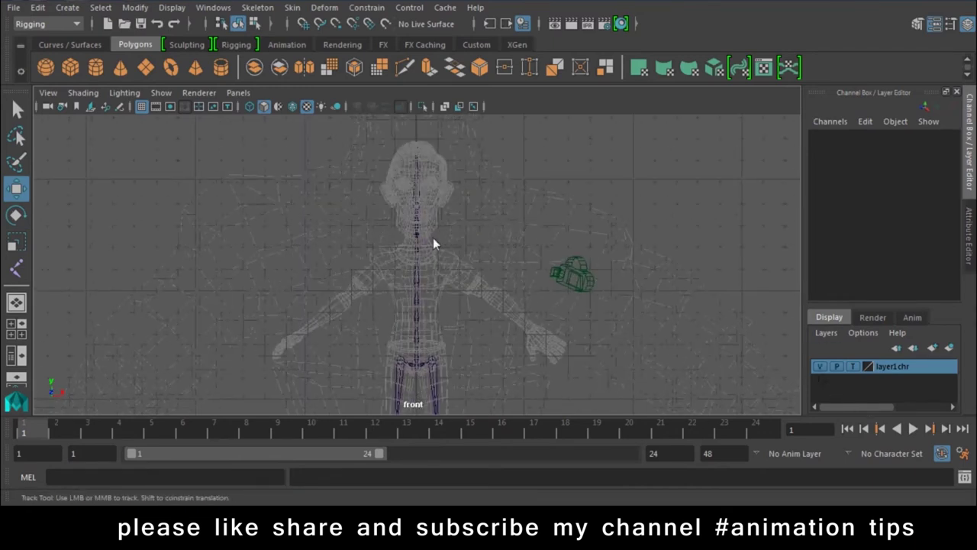
scroll(549, 306, up, 4)
scroll(668, 324, down, 3)
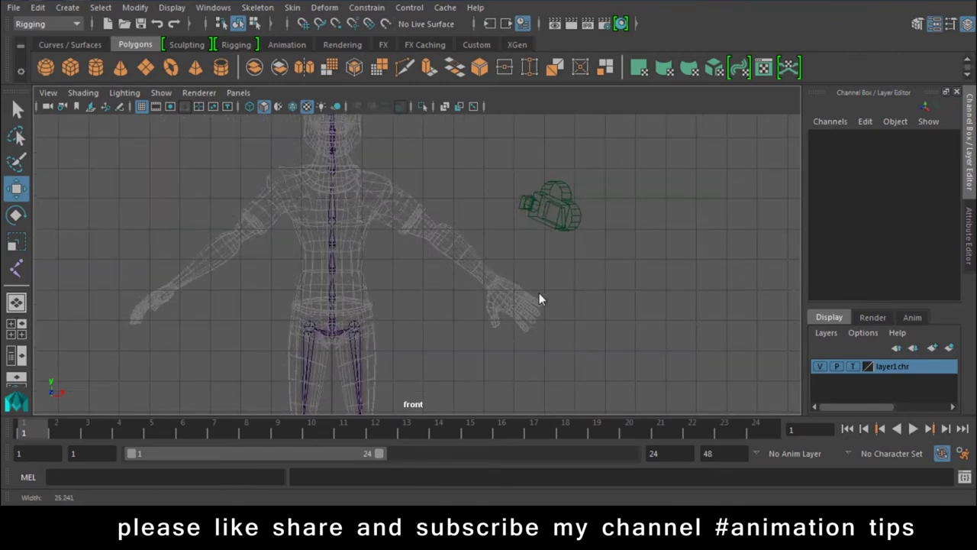
scroll(539, 292, up, 2)
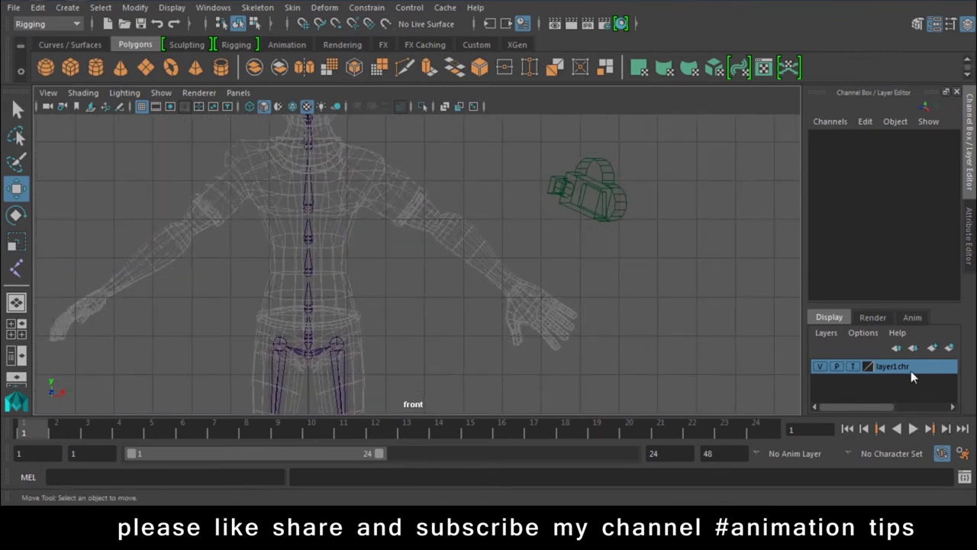
scroll(559, 336, down, 2)
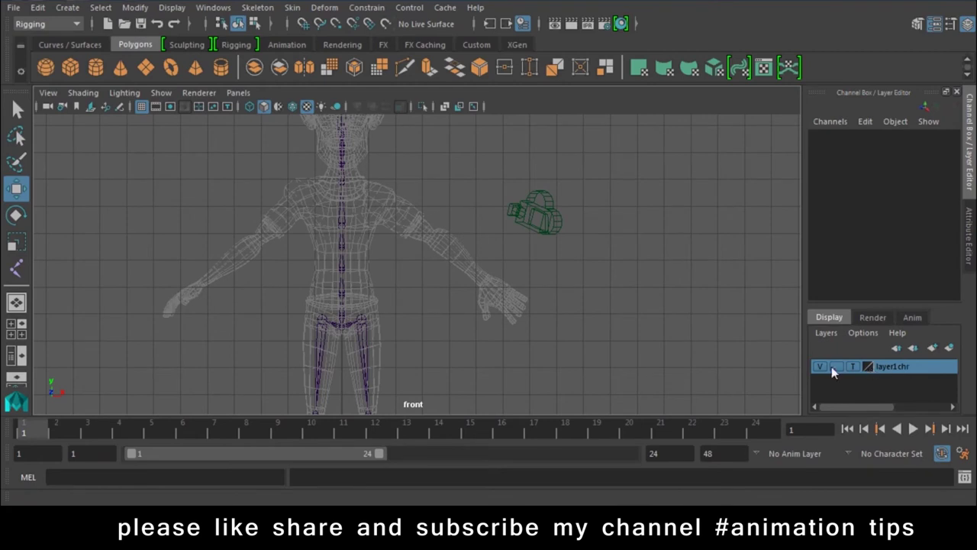
click(851, 367)
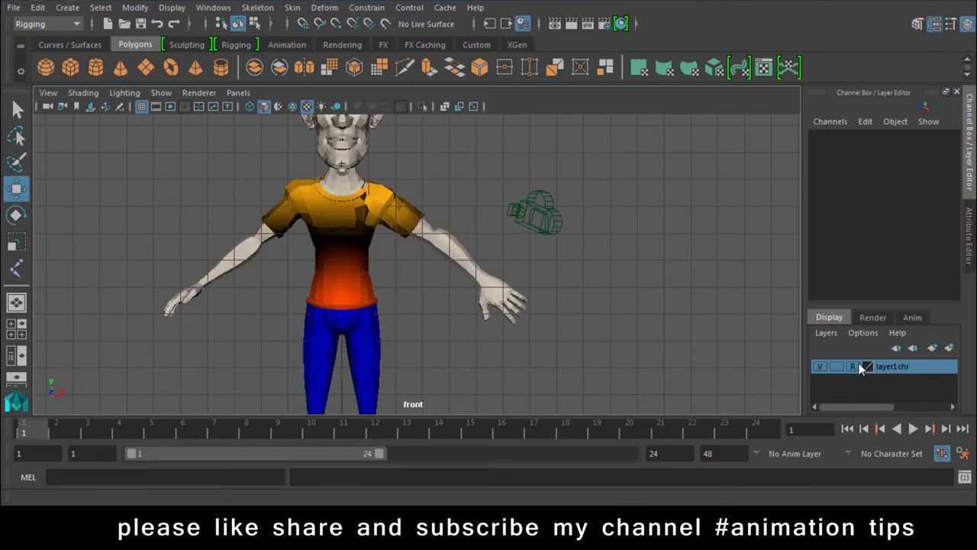
Step: Check the body mesh is now selectable and pan the front view down to the feet
click(449, 257)
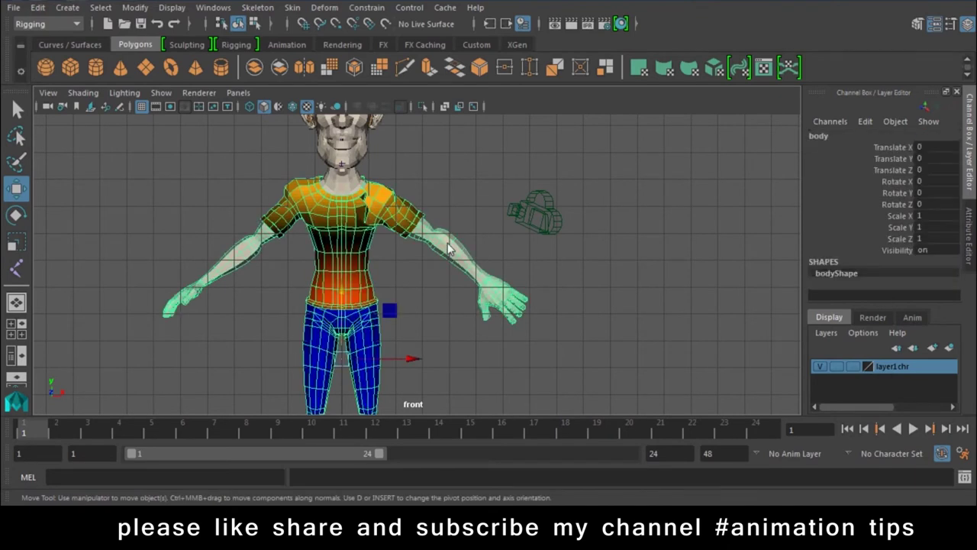
right_click(448, 248)
click(543, 318)
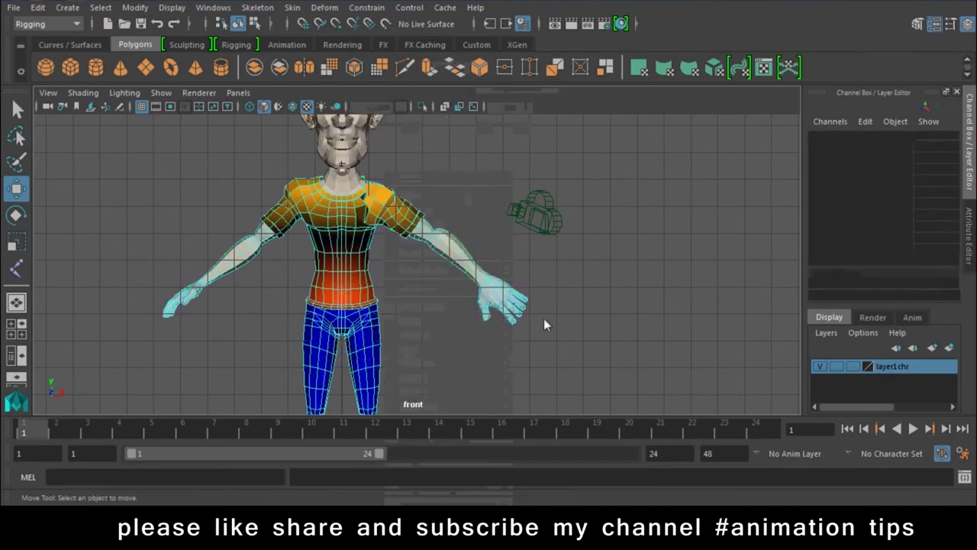
alt+middle_drag(516, 183, 535, 126)
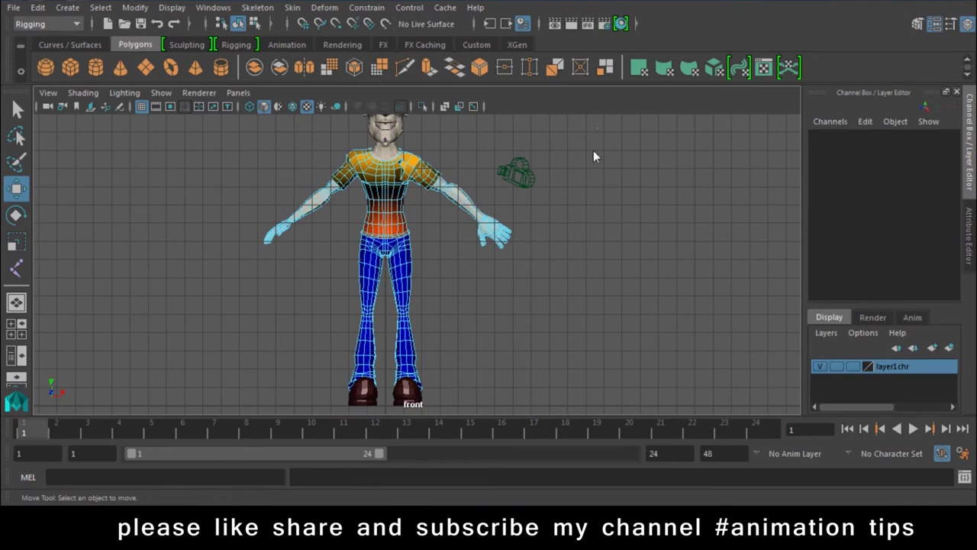
click(361, 241)
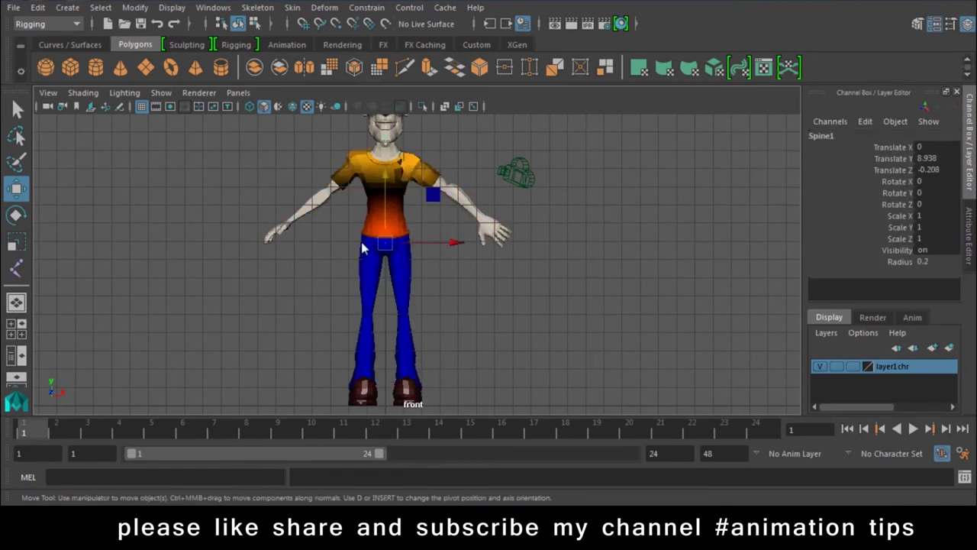
scroll(585, 401, up, 5)
key(ctrl+z)
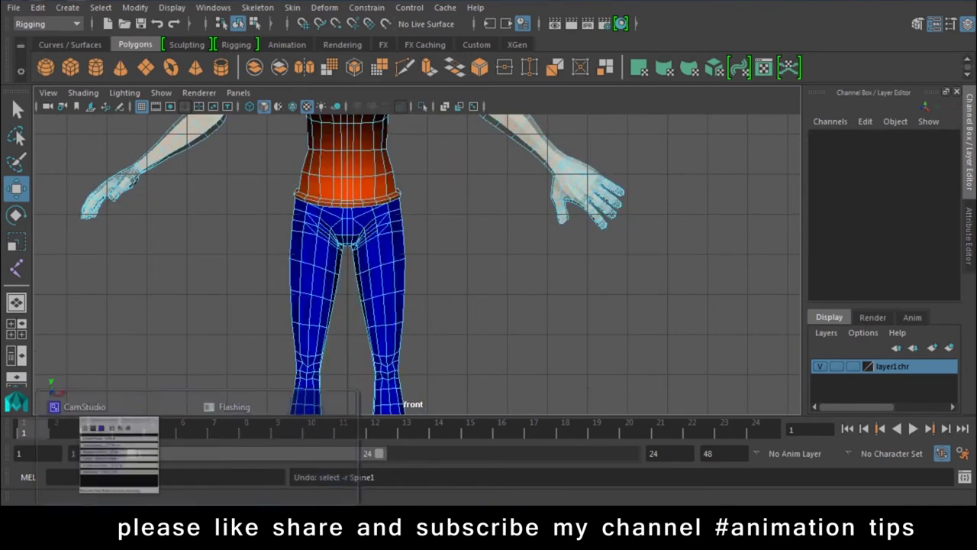
Step: Set layer1chr back to Template so the character shows as a grey wireframe
click(107, 458)
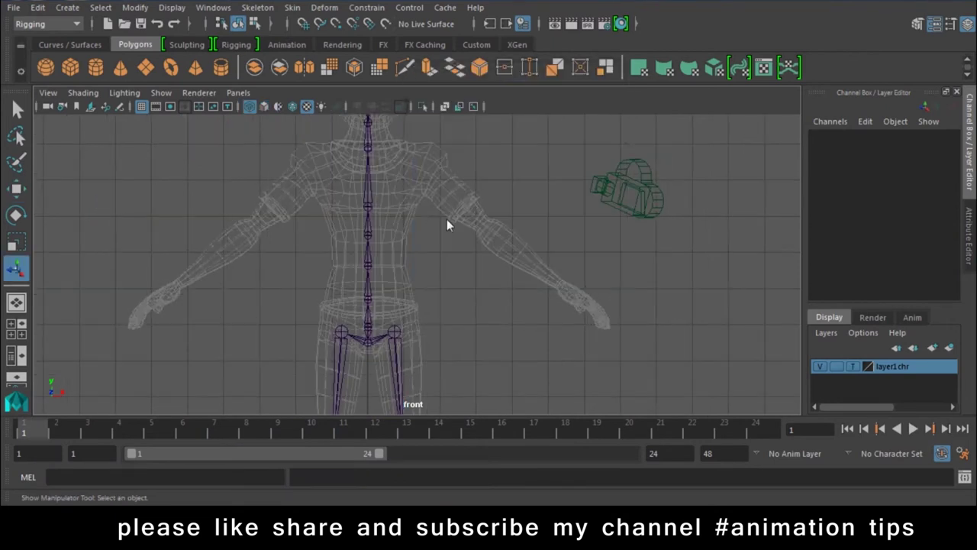
scroll(583, 404, up, 5)
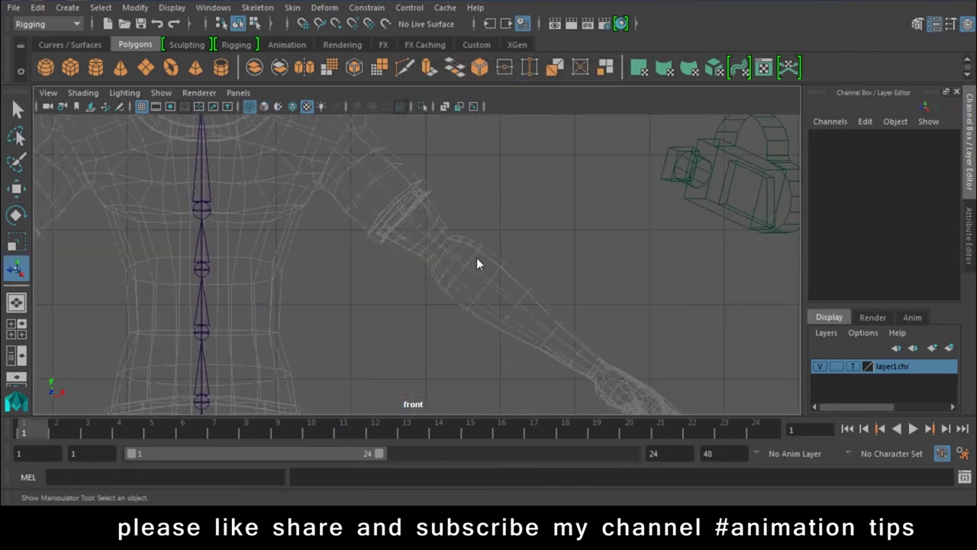
scroll(478, 264, down, 4)
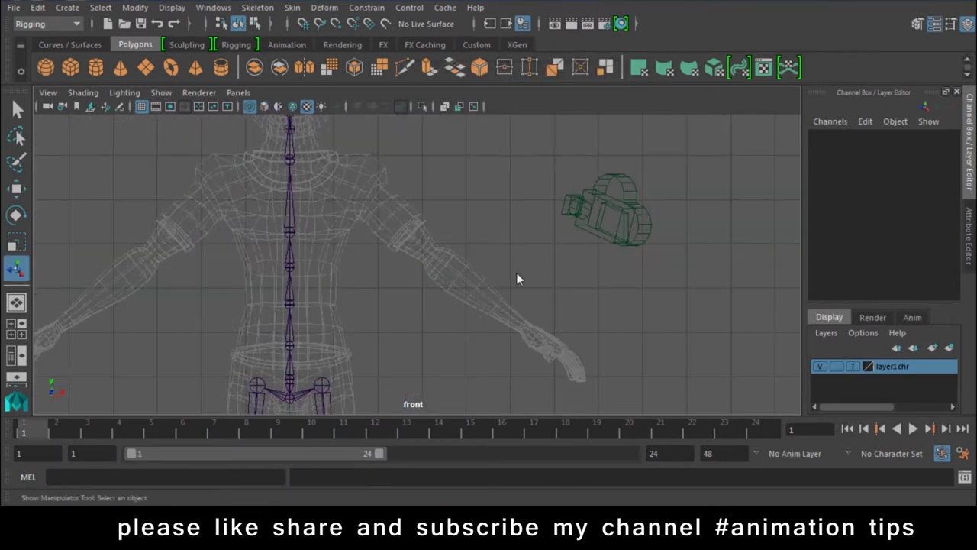
Step: Switch to the top view and zoom onto the outstretched arm
key(space)
click(484, 273)
scroll(220, 231, down, 5)
scroll(237, 220, down, 2)
scroll(277, 236, up, 8)
scroll(340, 297, down, 4)
scroll(336, 306, down, 2)
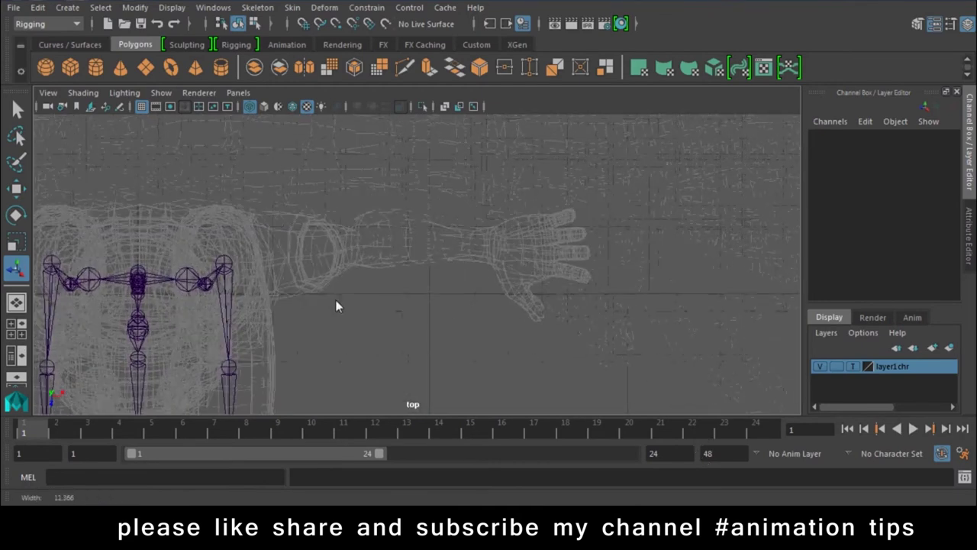
scroll(342, 307, up, 2)
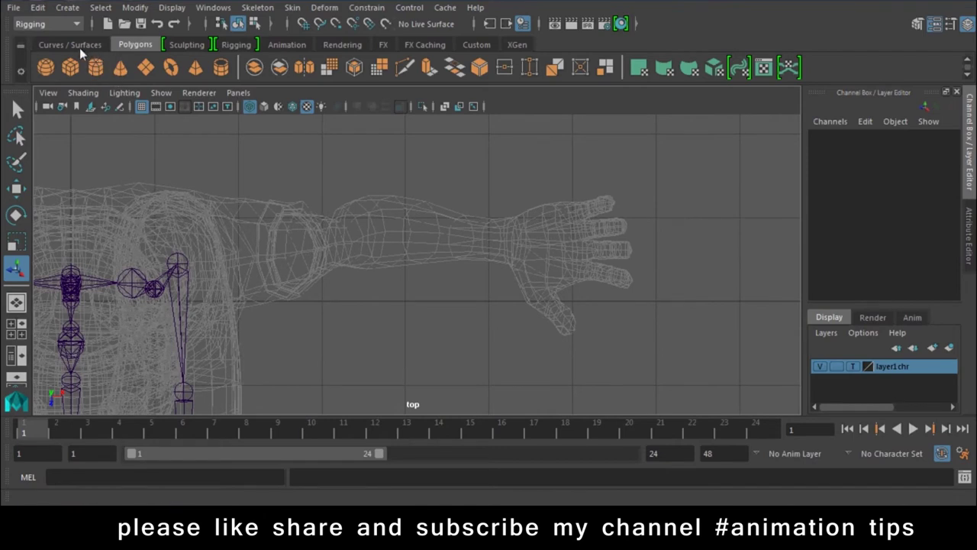
Step: Start Skeleton > Create Joints, undo a stray joint and switch to front view
click(291, 7)
click(269, 35)
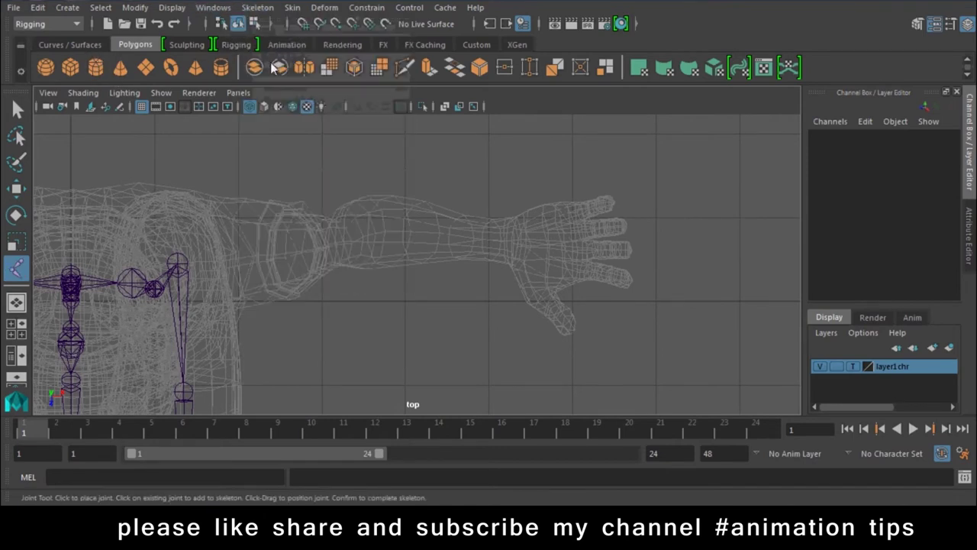
drag(158, 249, 167, 258)
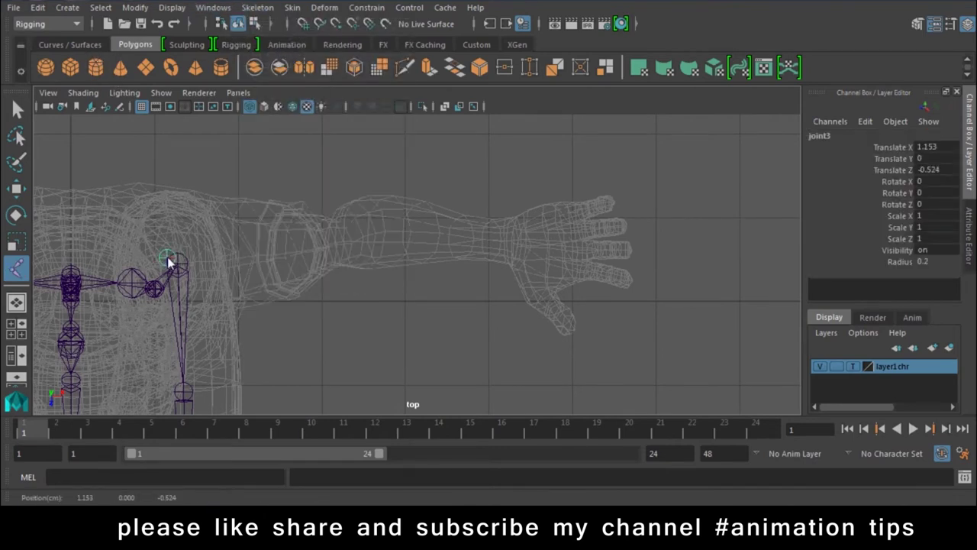
key(ctrl+z)
key(space)
drag(352, 234, 352, 258)
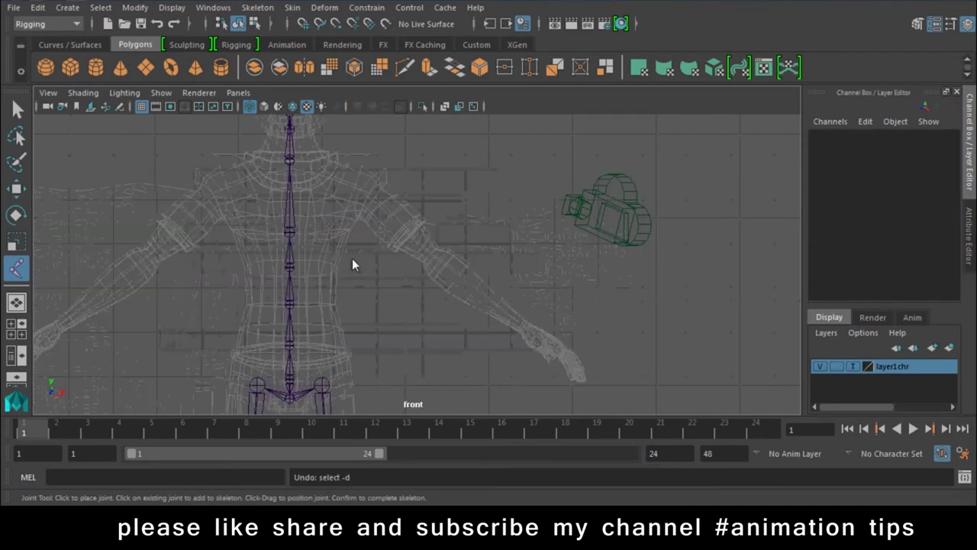
Step: Place arm joints at the collarbone, shoulder, elbow and wrist to finish the chain
click(321, 199)
middle_drag(333, 191, 317, 188)
click(370, 192)
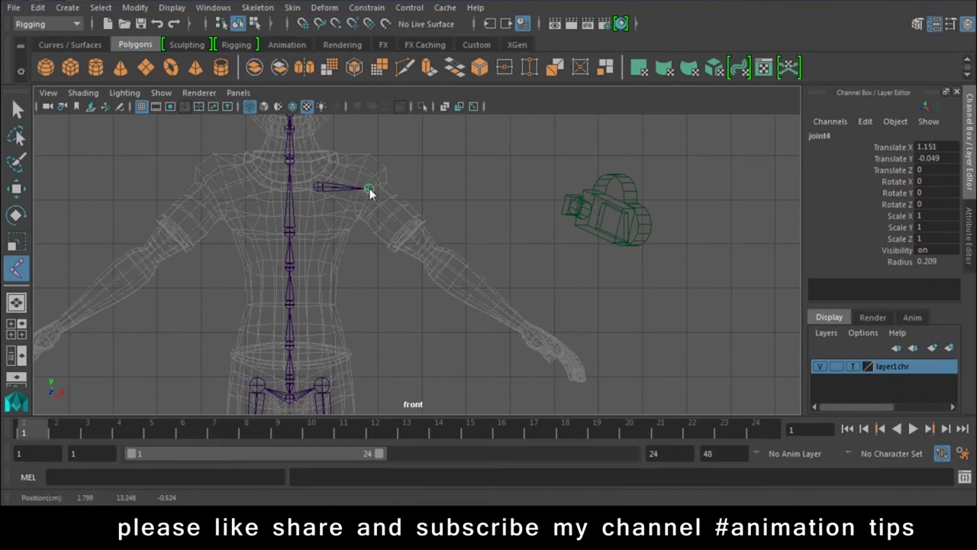
click(436, 255)
click(527, 335)
key(Return)
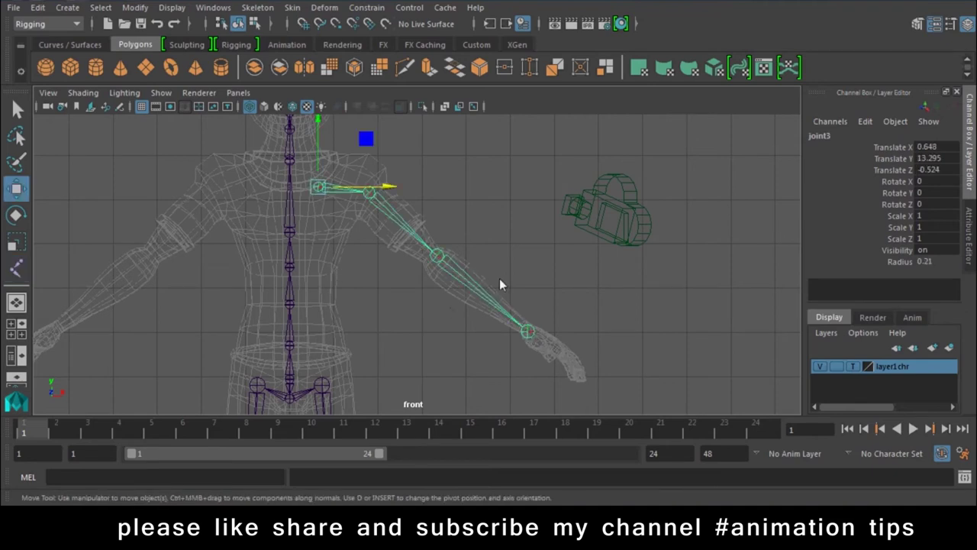
scroll(463, 328, up, 3)
click(381, 263)
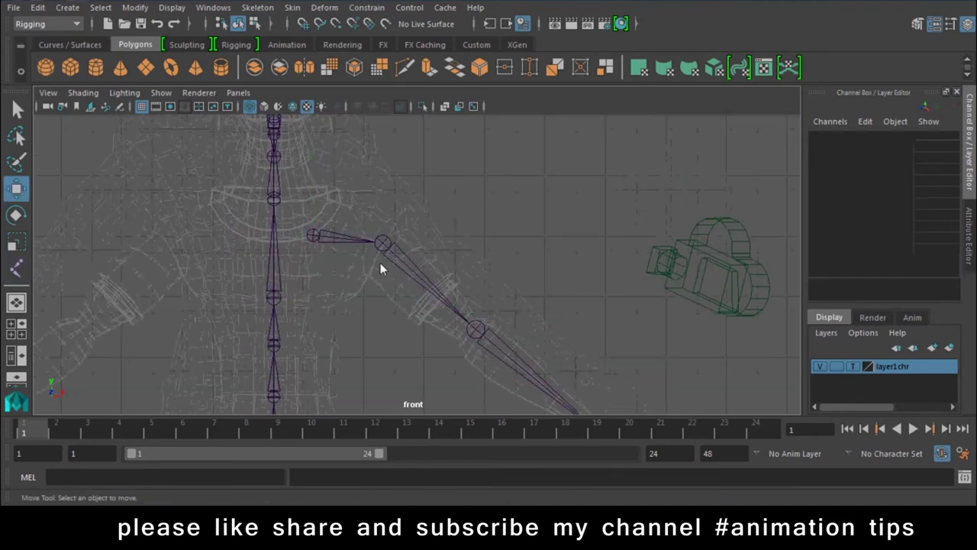
click(334, 231)
key(Down)
alt+middle_drag(482, 334, 428, 229)
click(424, 226)
click(541, 323)
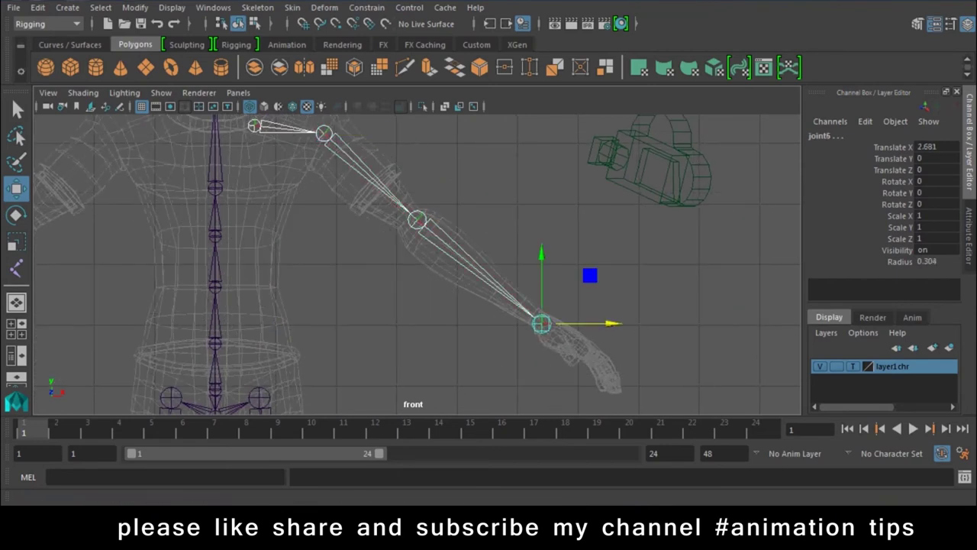
click(142, 9)
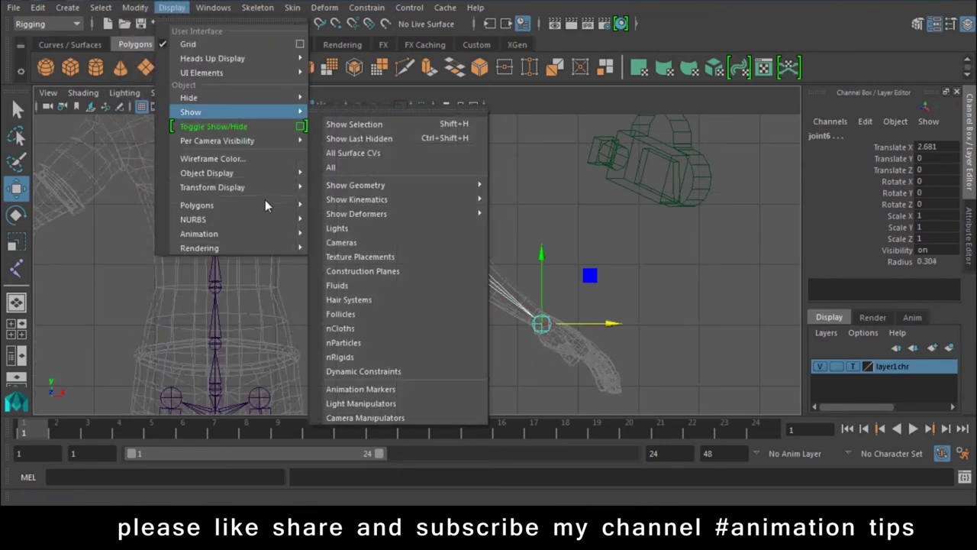
click(353, 200)
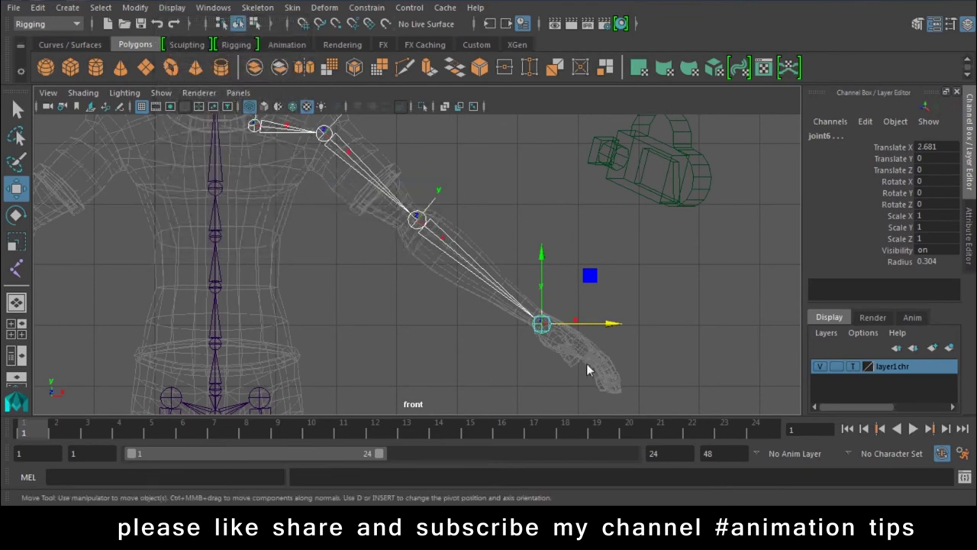
alt+middle_drag(350, 193, 395, 281)
click(501, 223)
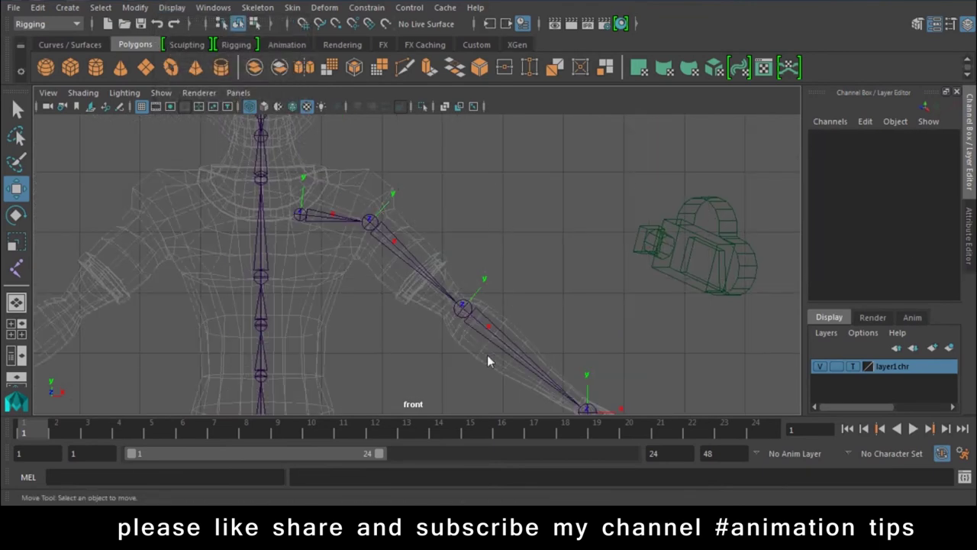
alt+middle_drag(562, 368, 459, 265)
key(ctrl+z)
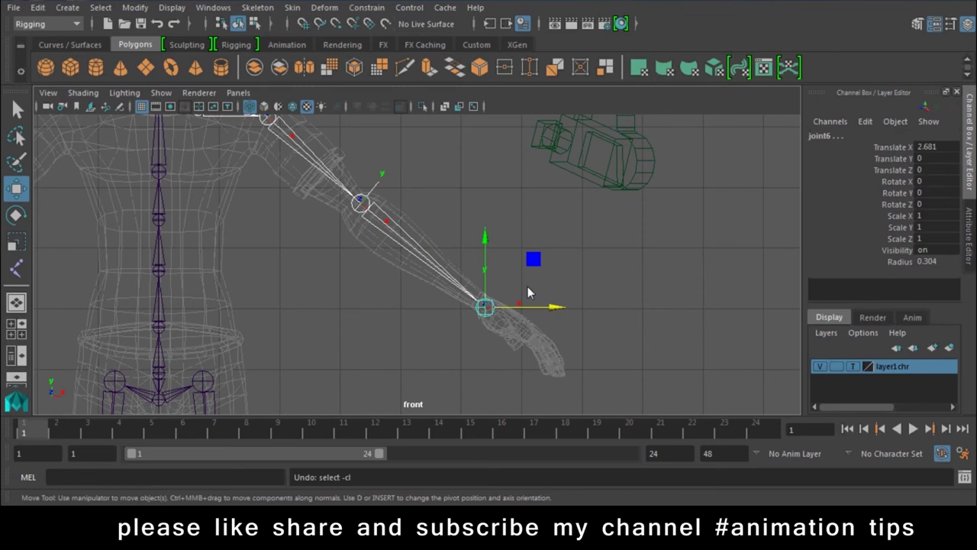
key(ctrl+z)
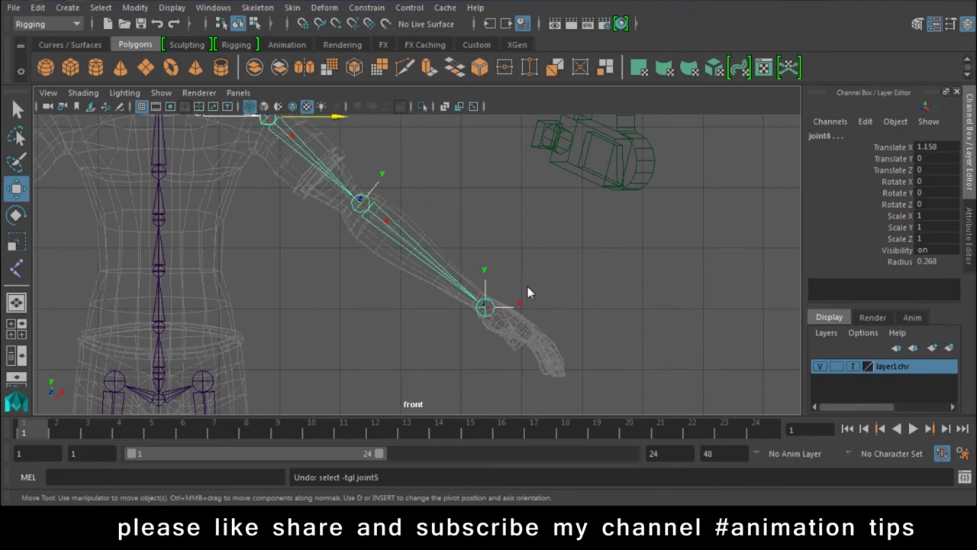
key(ctrl+z)
key(ctrl+z)
key(ctrl+z)
key(ctrl+z)
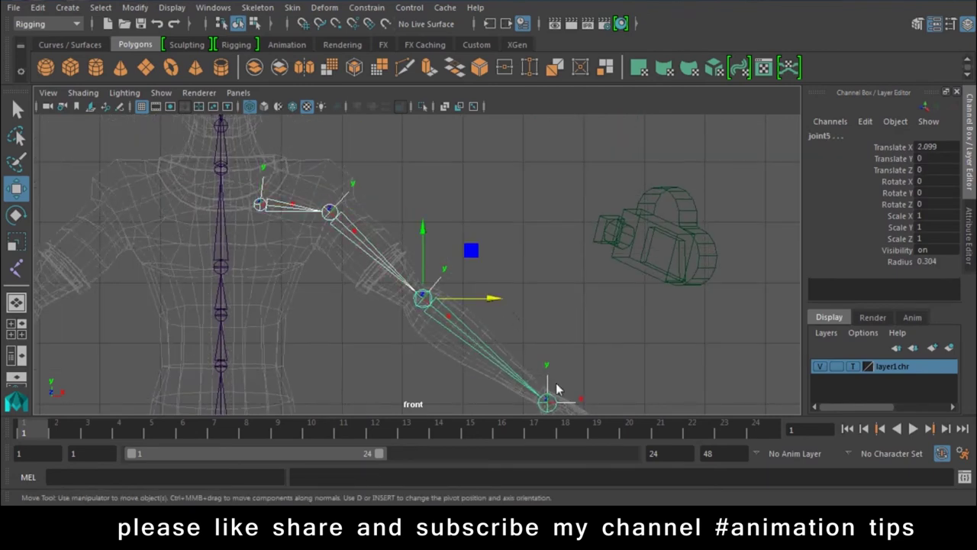
click(552, 407)
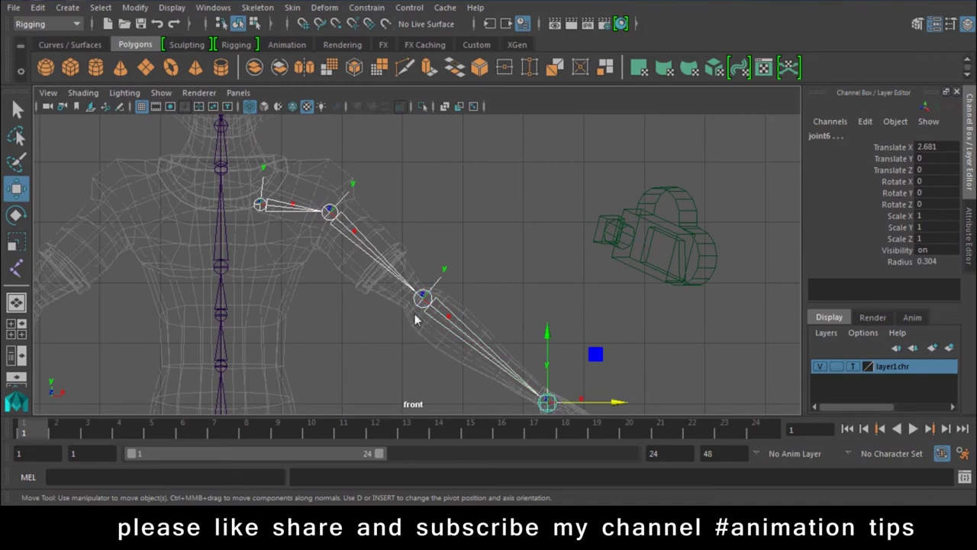
click(405, 281)
click(298, 207)
click(357, 239)
click(458, 333)
click(557, 409)
click(171, 8)
mouse_move(212, 187)
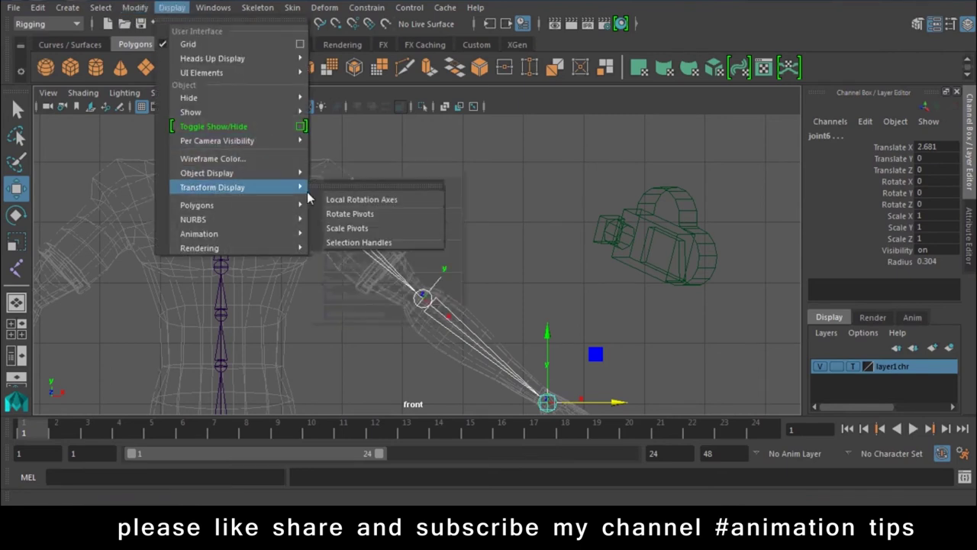
click(351, 199)
click(486, 242)
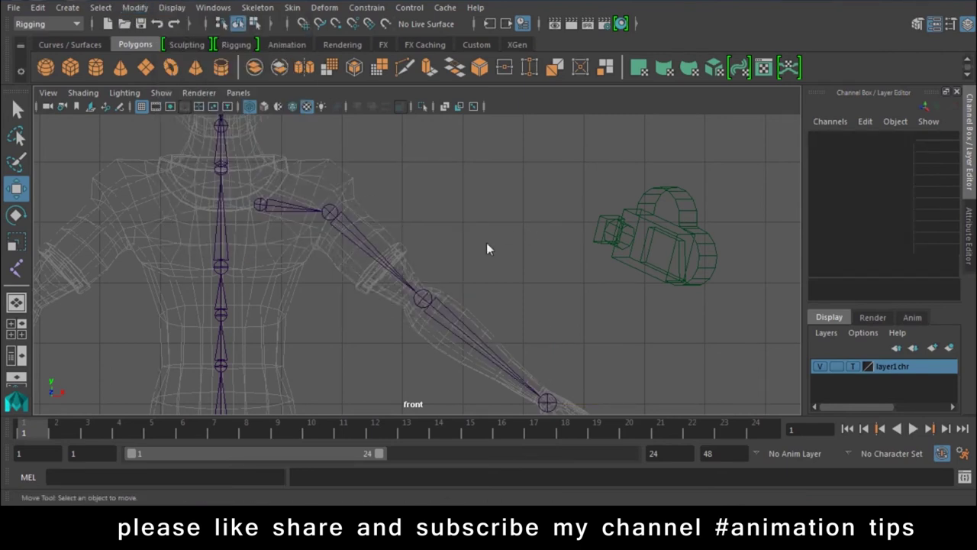
click(259, 205)
Step: Name the collarbone joint L_clavicale_jt, then rename the shoulder joint and copy its name
double_click(846, 136)
text(L_clavi)
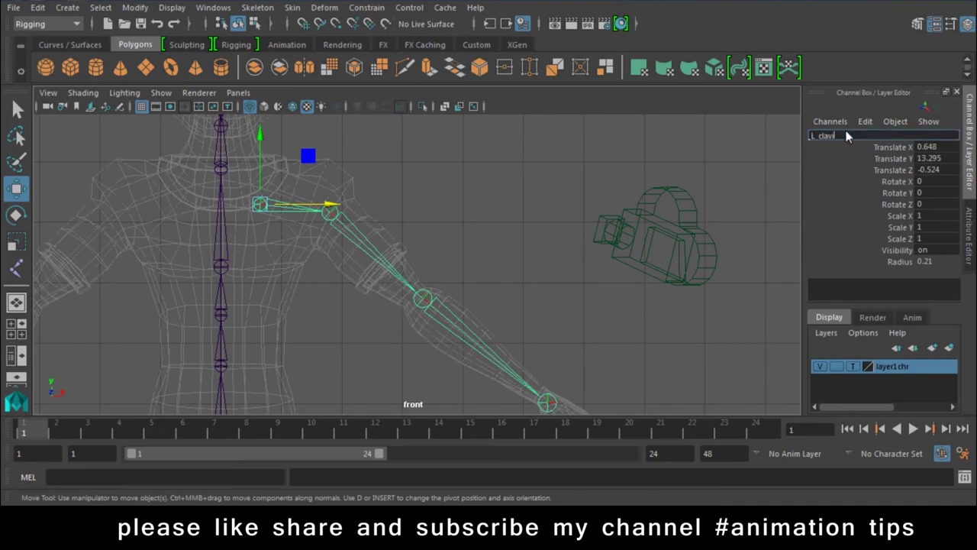
text(cal)
text(e_jt)
key(Return)
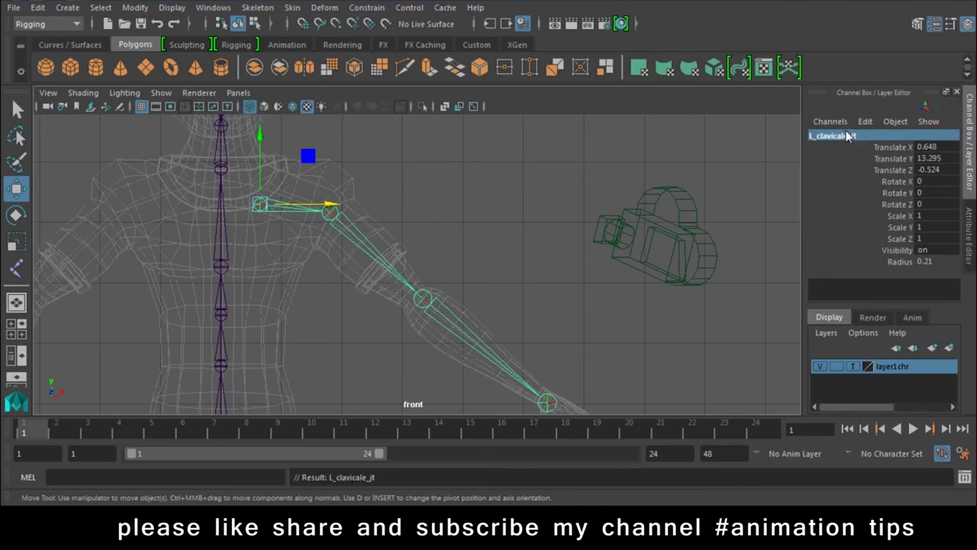
alt+middle_drag(739, 261, 705, 189)
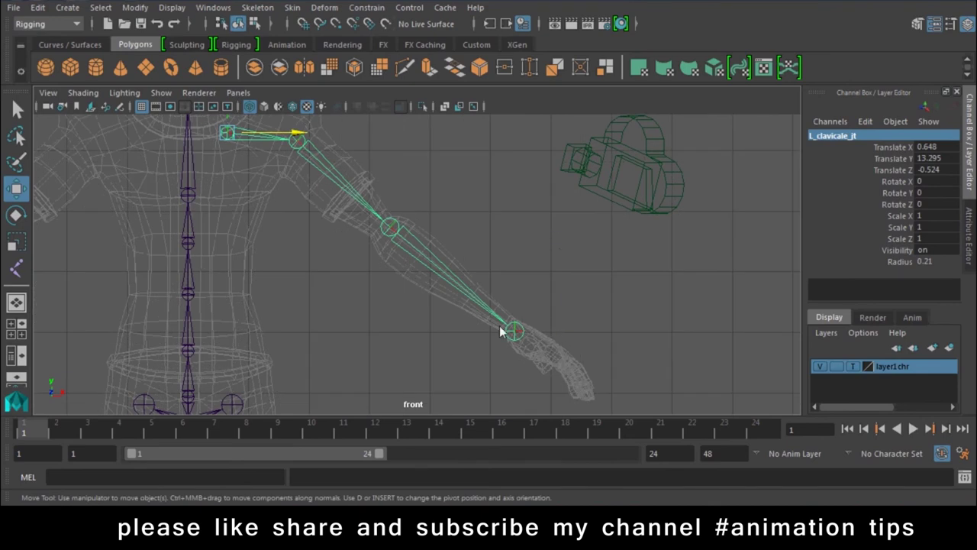
click(297, 139)
double_click(828, 135)
text(L_forarm)
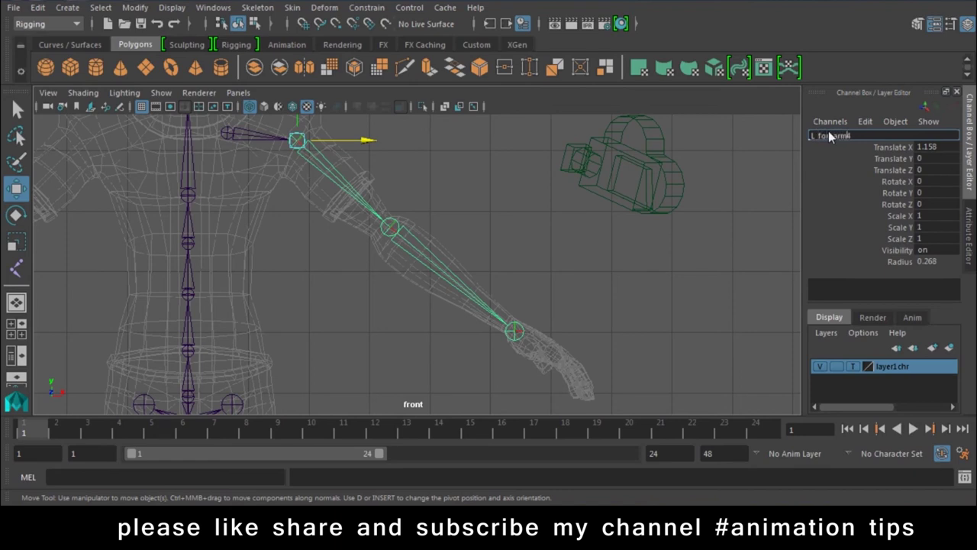
key(Return)
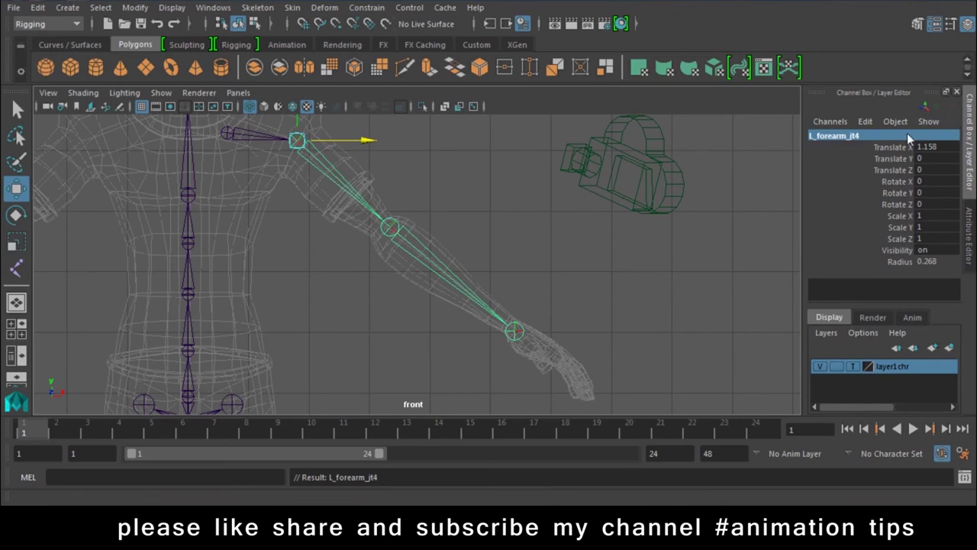
key(BackSpace)
text(L_forearm_jt4)
key(BackSpace)
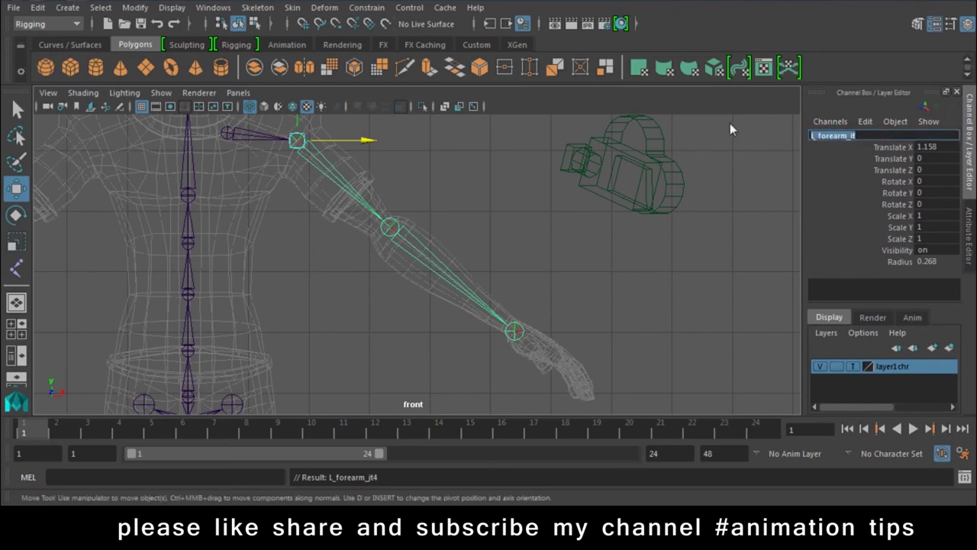
Step: Rename the elbow joint from the pasted name, replacing 'forearm' with 'el'
click(389, 227)
double_click(867, 133)
text(L_forearm_jt)
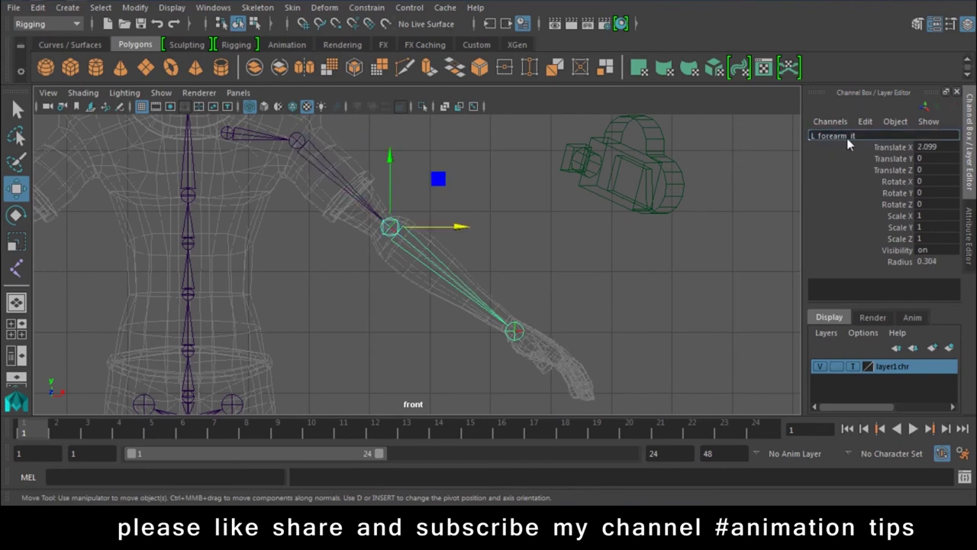
drag(829, 142, 818, 140)
text(el)
key(Return)
Step: Rename the wrist joint L_hand_jt, then reselect L_clavicale_jt
click(524, 336)
click(826, 135)
text(L_forearm_jt)
drag(846, 136, 821, 138)
text(hand)
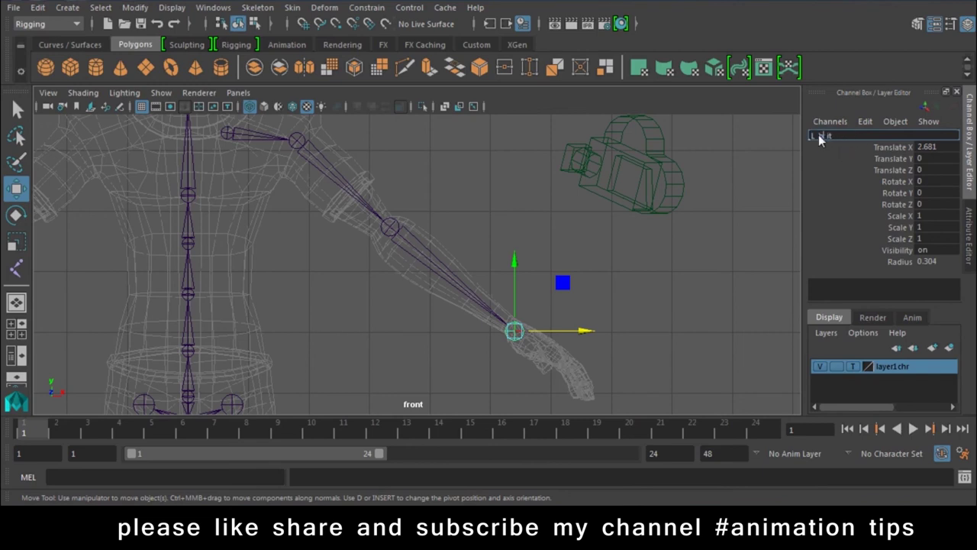
key(Return)
click(373, 191)
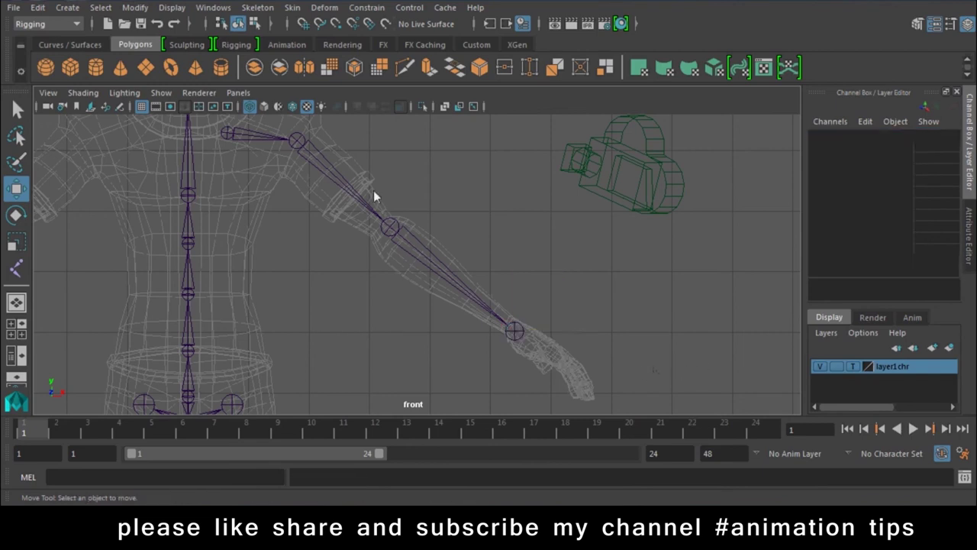
click(237, 130)
alt+middle_drag(237, 131, 477, 221)
Step: Parent L_clavicale_jt under the Chest joint and zoom out to check the connected arm
click(430, 286)
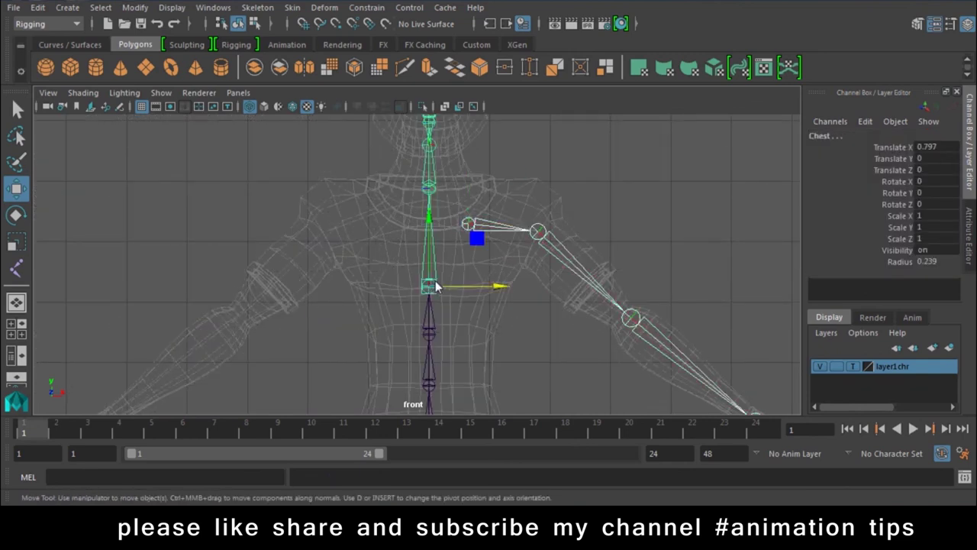
key(p)
click(478, 235)
drag(454, 214, 533, 291)
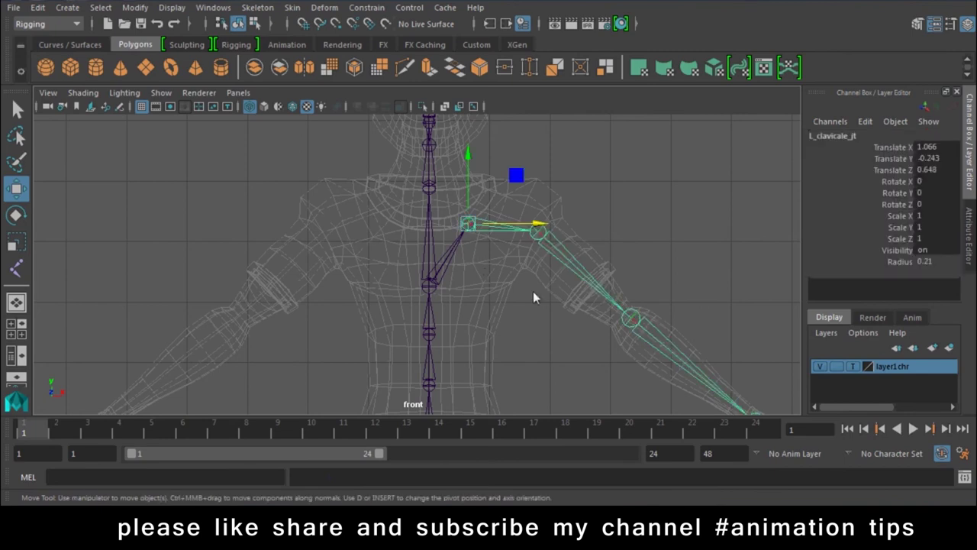
alt+middle_drag(668, 310, 453, 219)
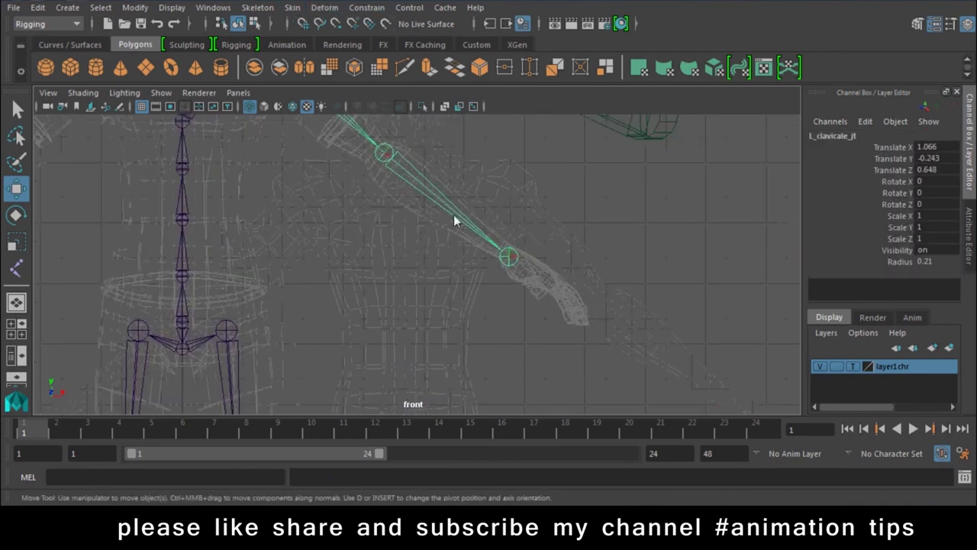
scroll(423, 280, down, 5)
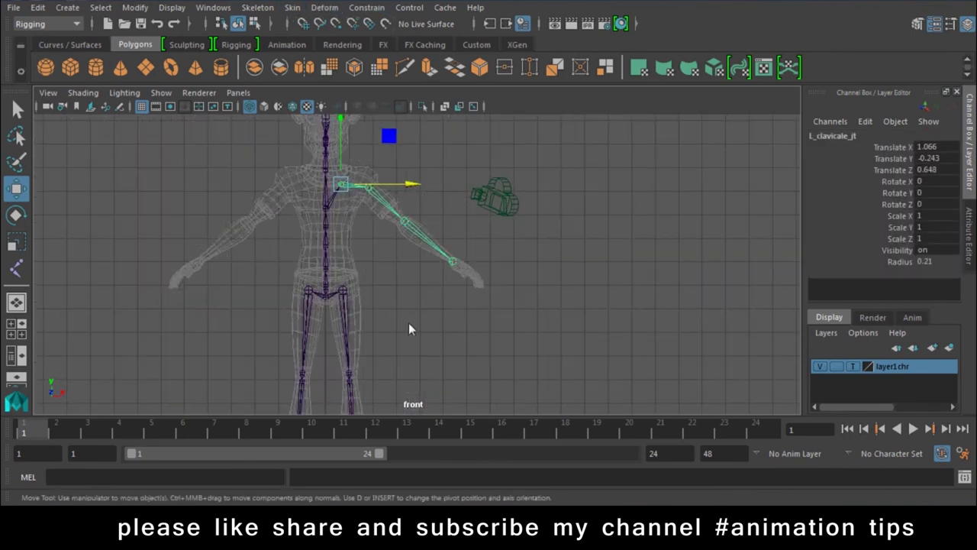
click(488, 340)
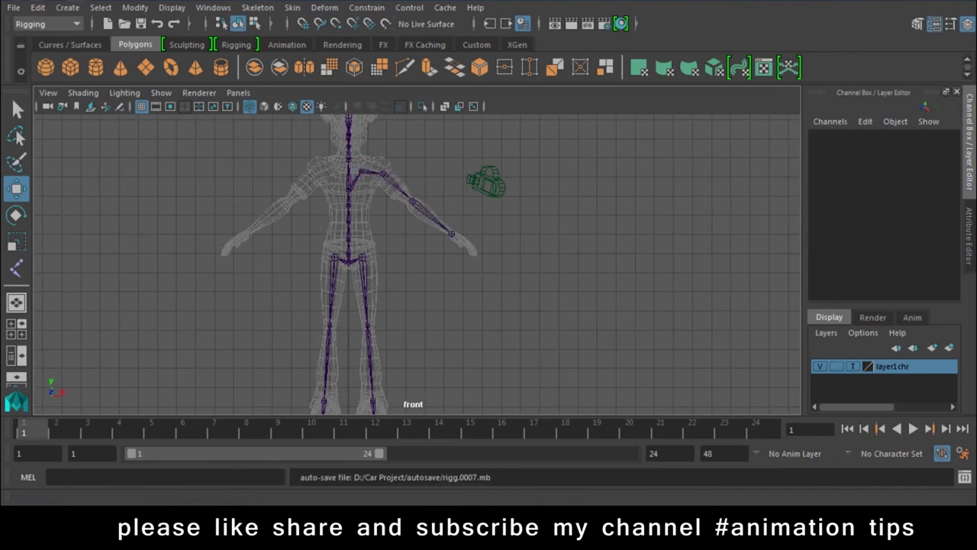
click(853, 511)
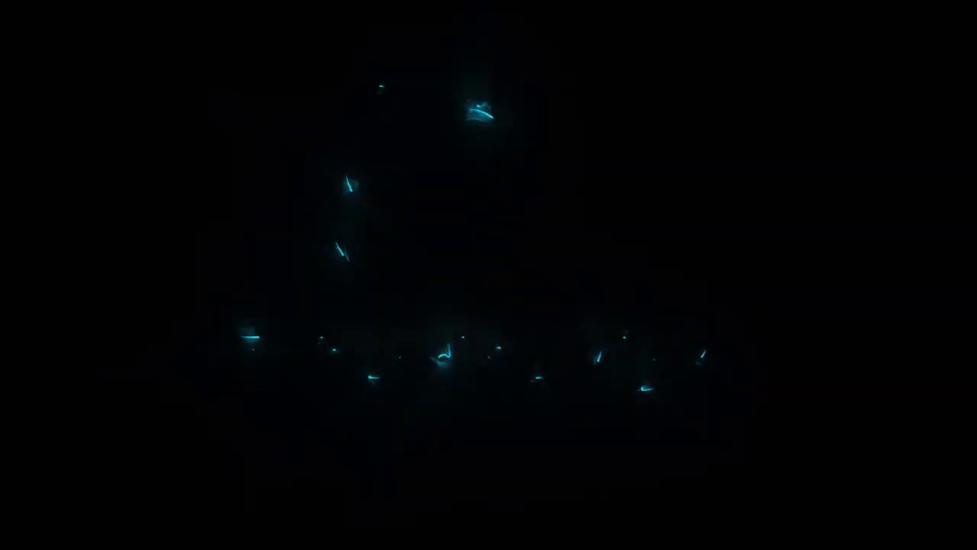